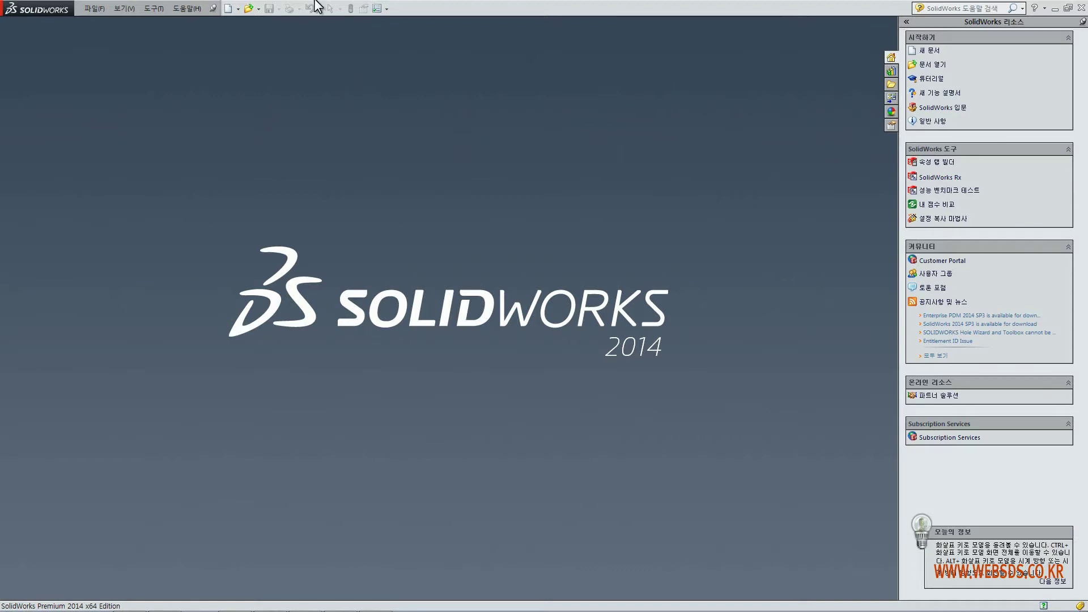
Create a new part document and start a sketch on the Top Plane.
click(228, 10)
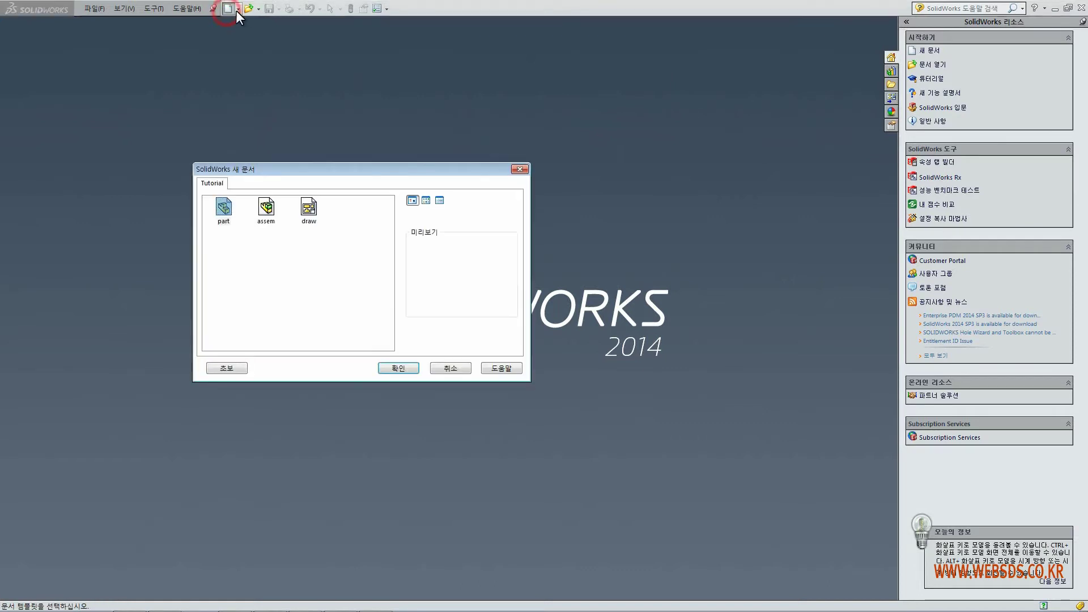
double_click(225, 211)
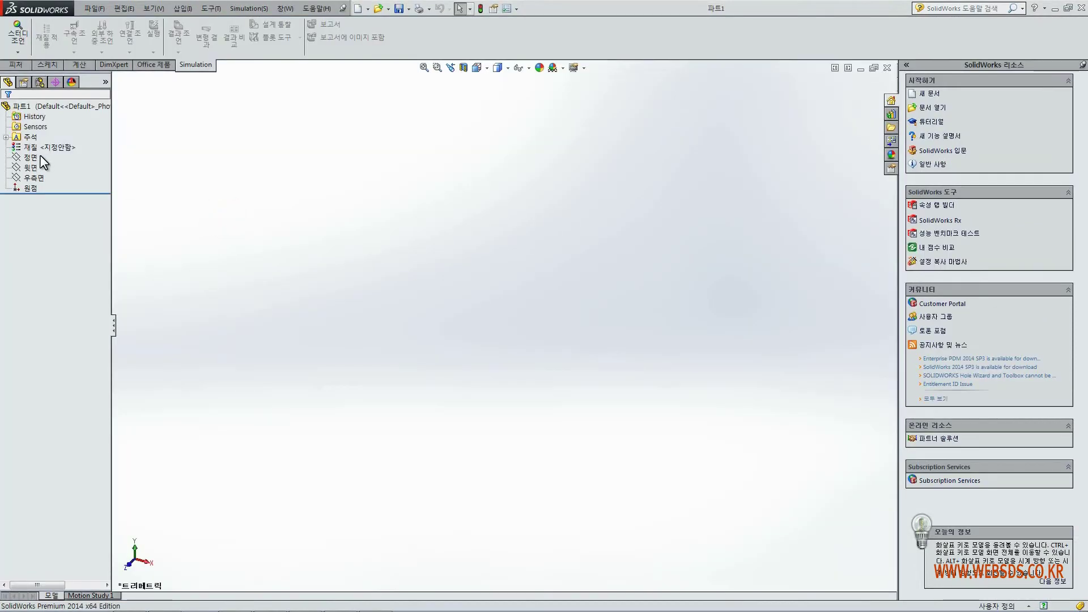
click(35, 165)
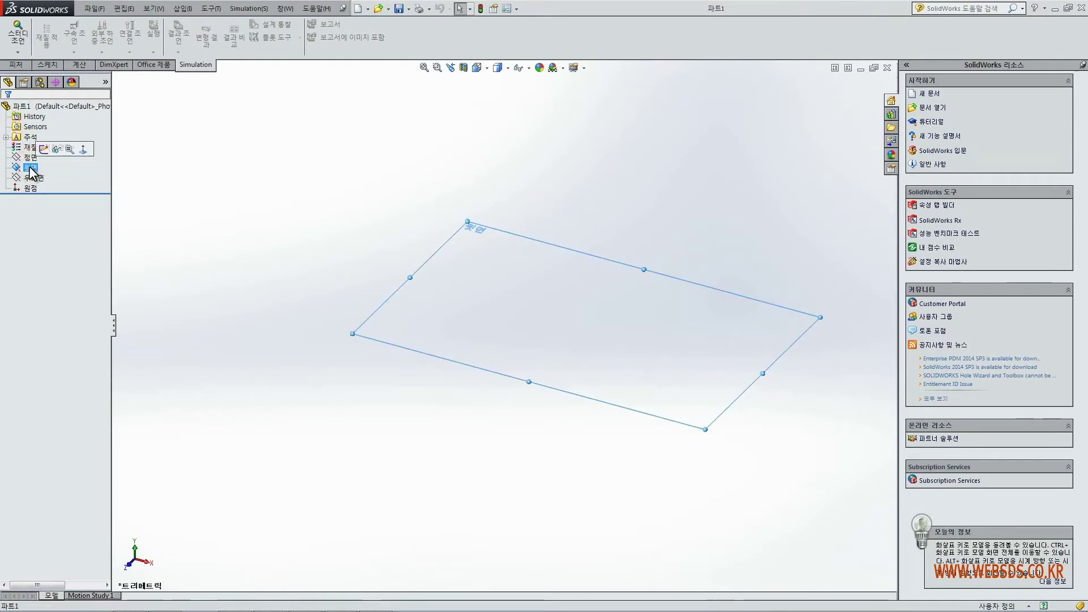
right_click(30, 171)
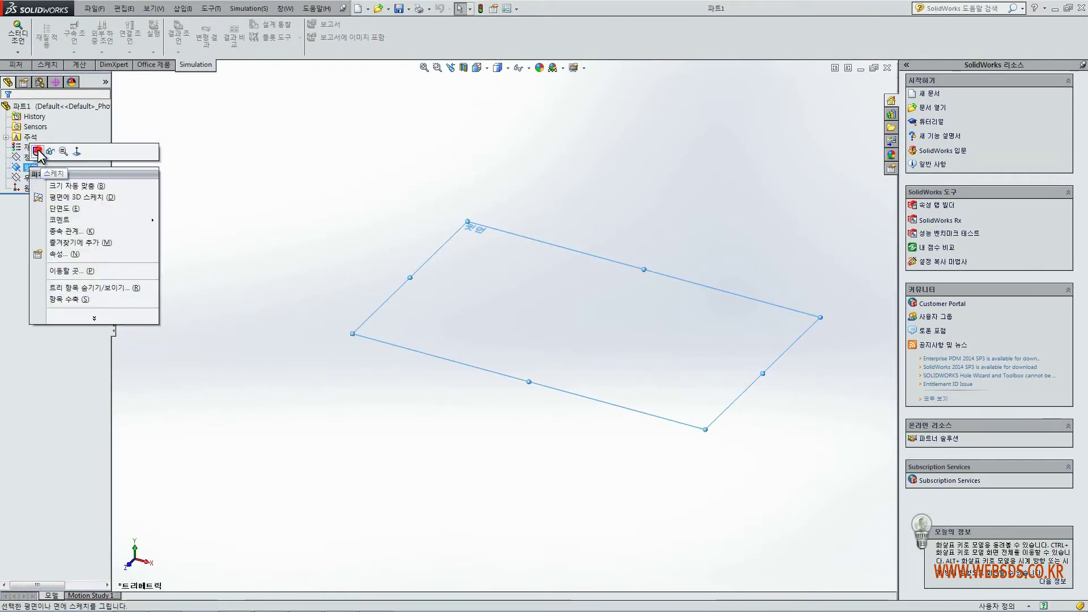
click(44, 149)
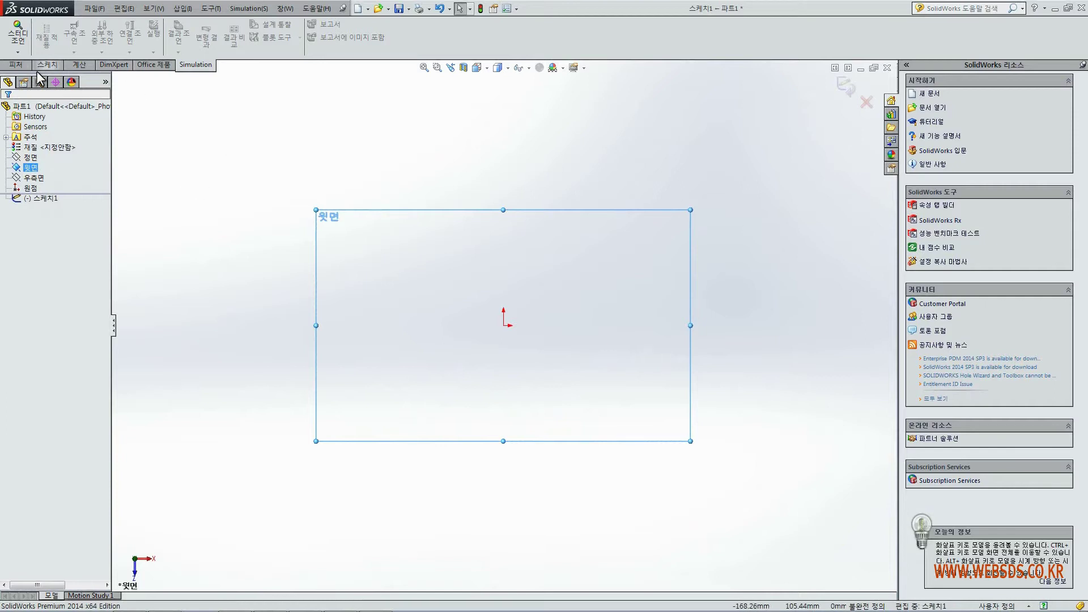
Draw a center rectangle centred on the origin.
click(52, 65)
click(66, 37)
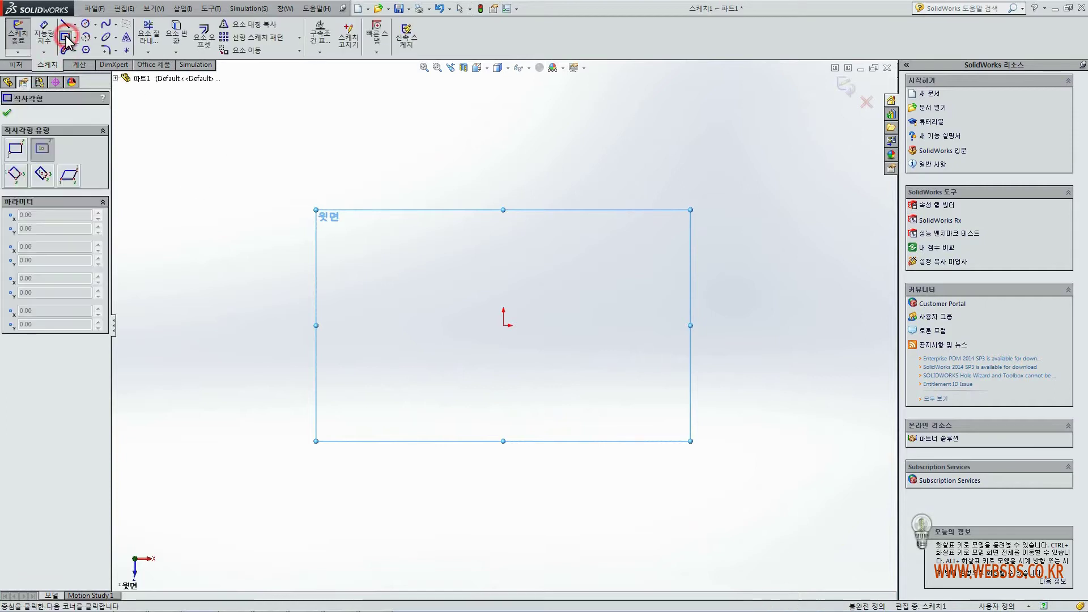
click(42, 148)
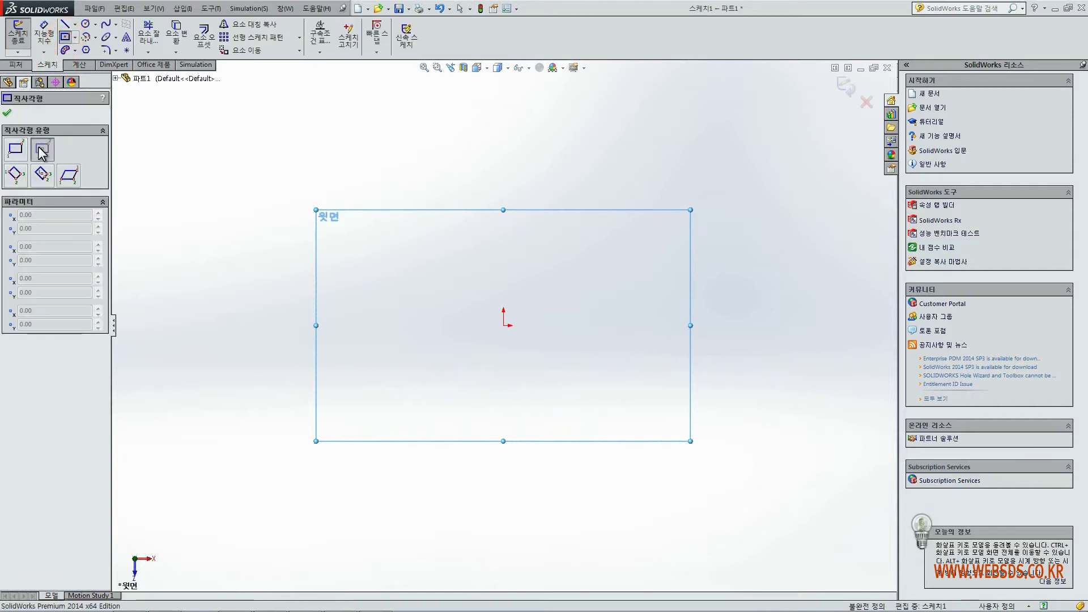
click(503, 325)
key(Escape)
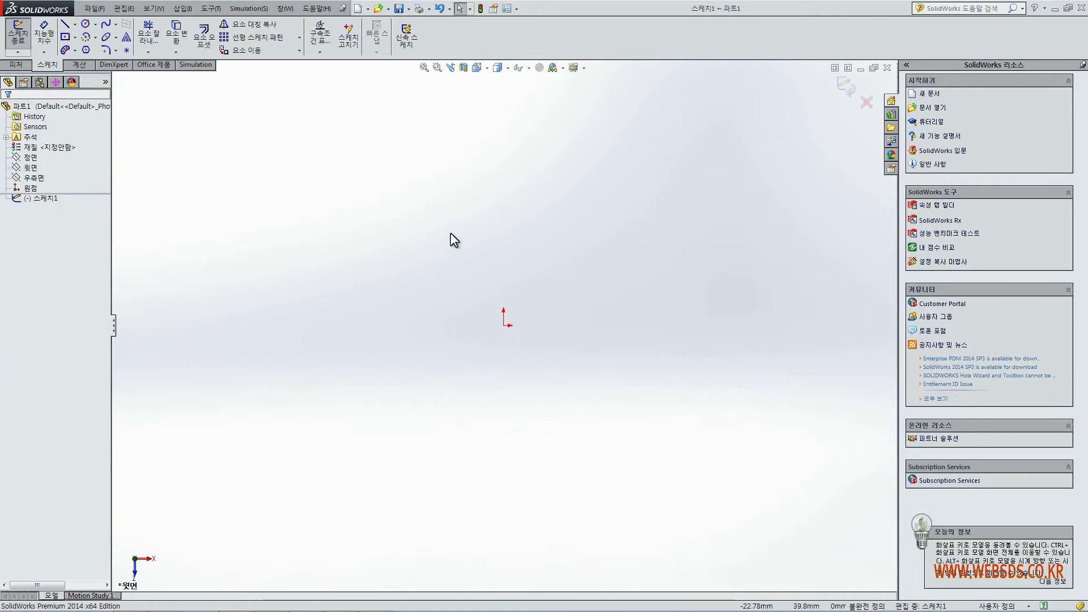
right_drag(450, 232, 437, 308)
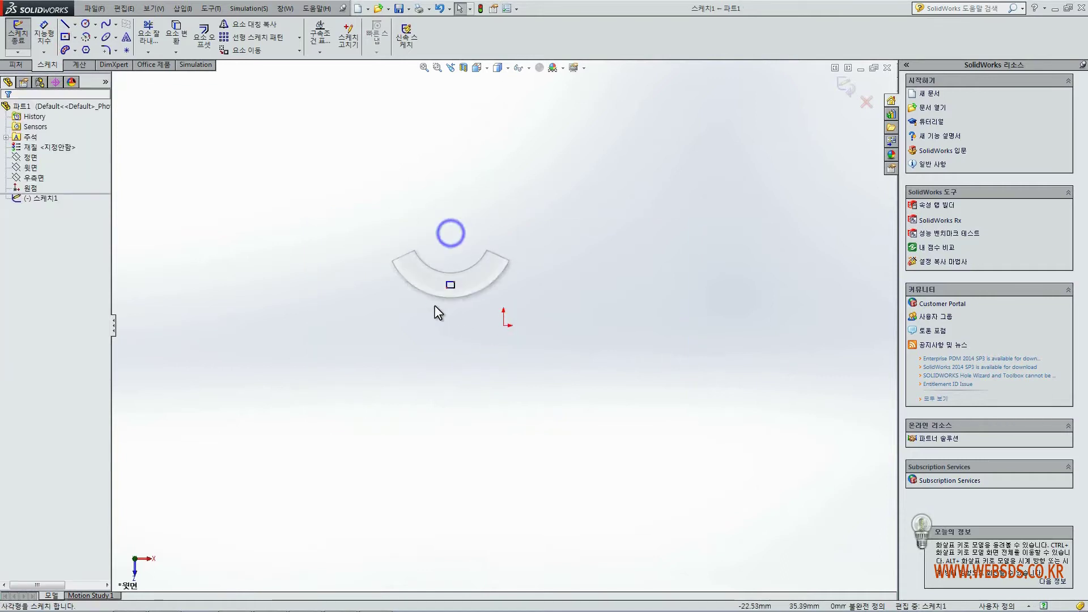
click(503, 325)
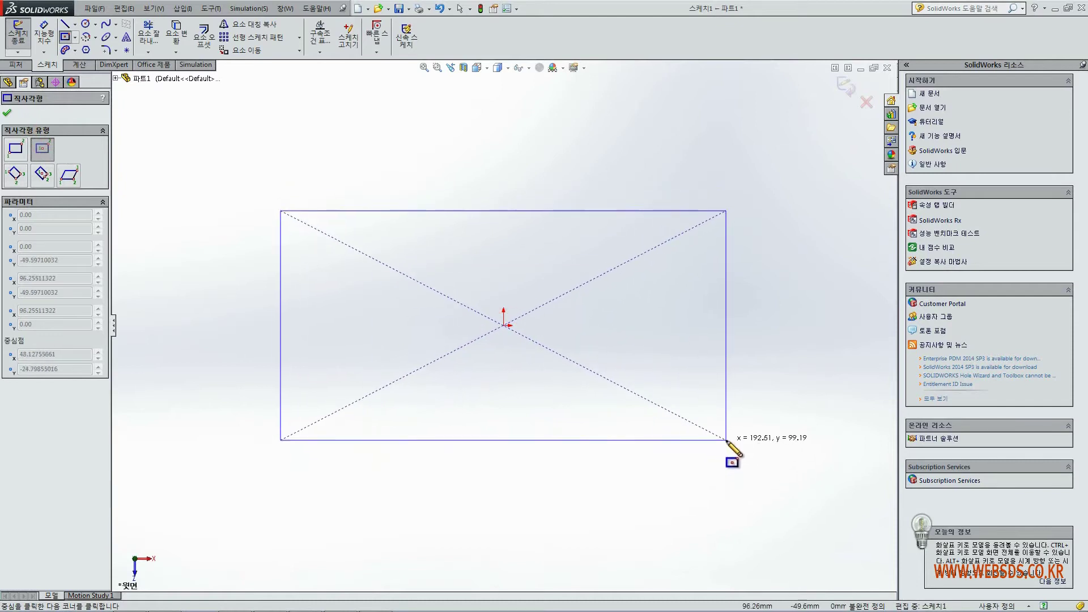
click(726, 439)
Dimension the rectangle 350 mm tall and 450 mm wide.
right_drag(768, 326, 767, 231)
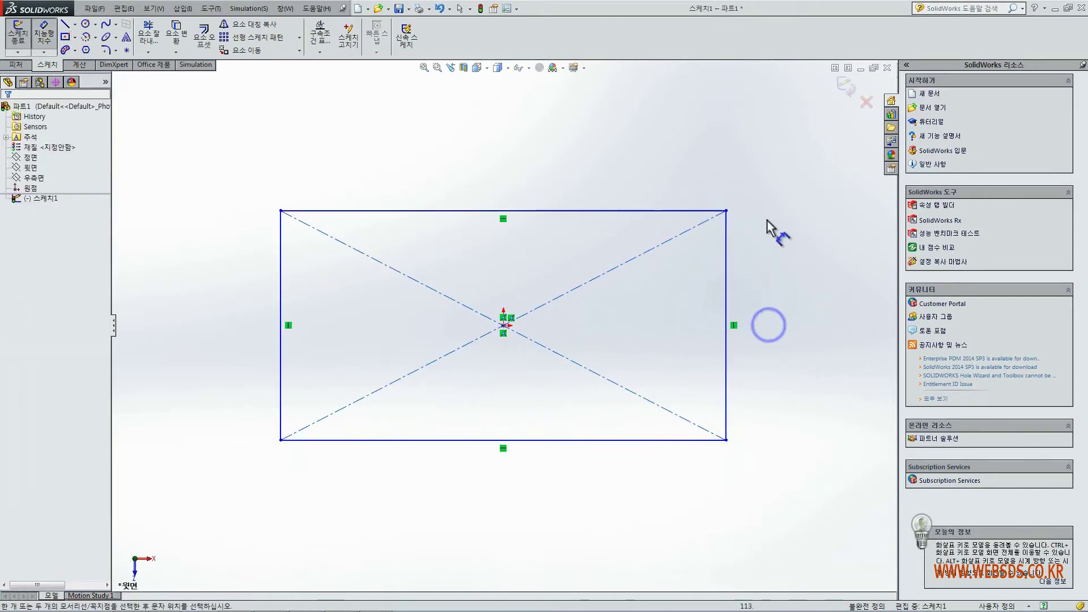
click(728, 271)
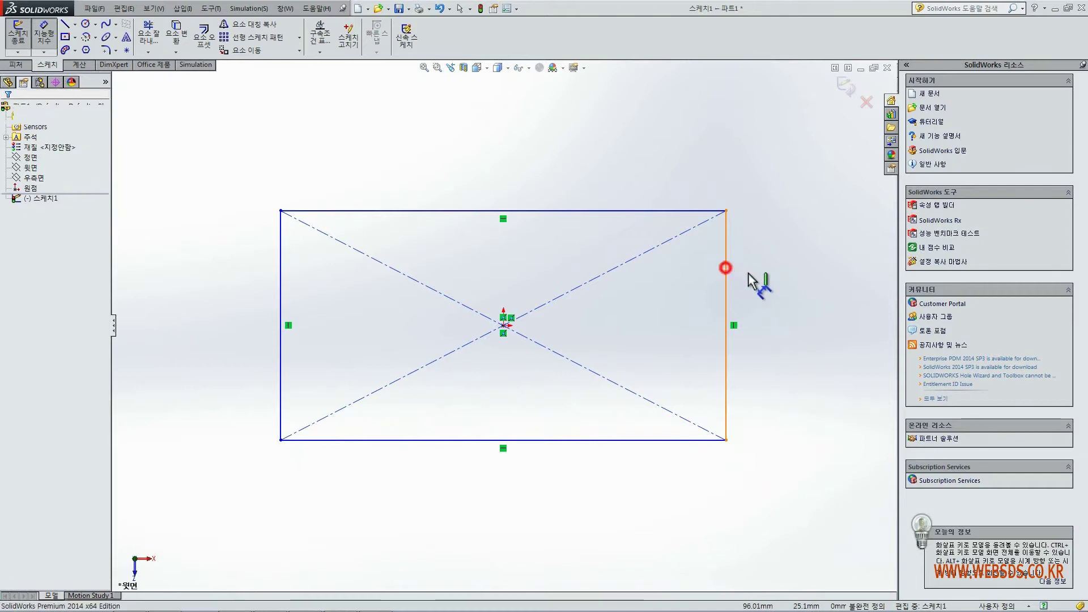
click(759, 280)
text(350)
key(Return)
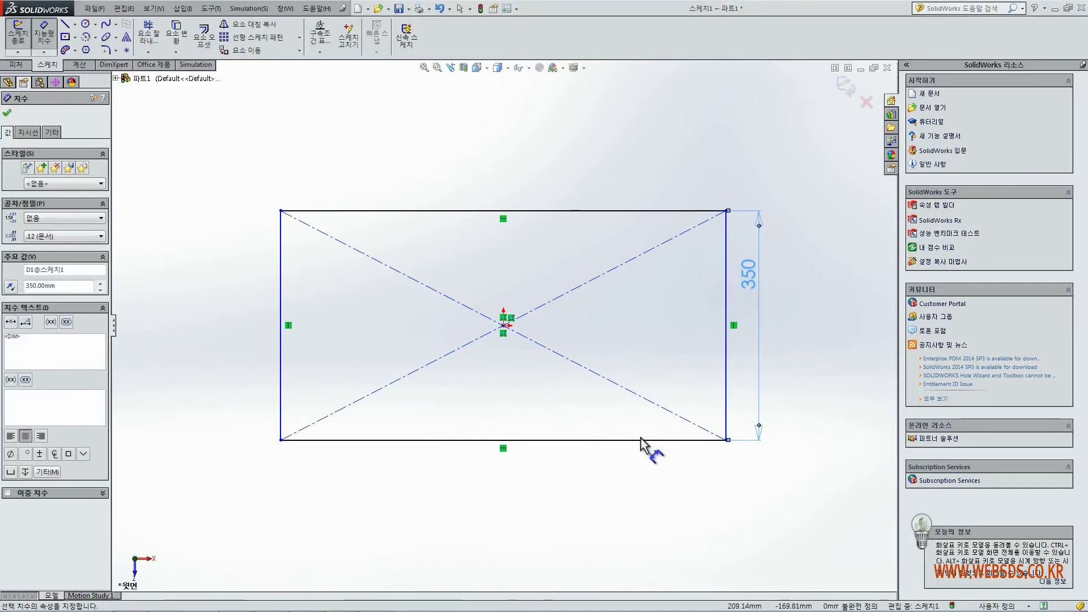
click(643, 441)
click(630, 471)
text(450)
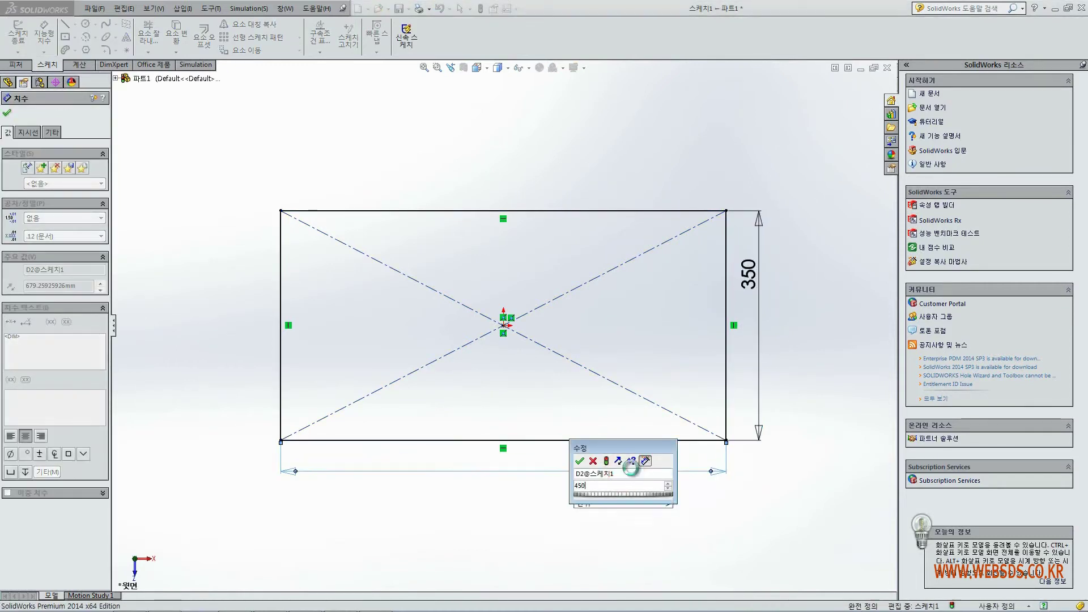
key(Return)
click(675, 266)
click(691, 332)
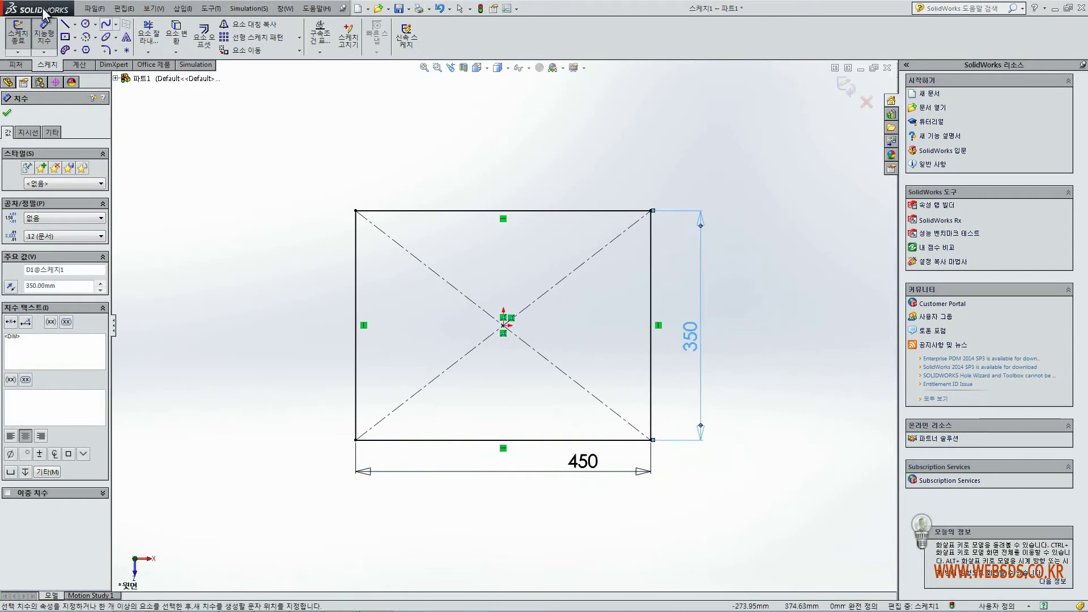
Extrude the 450 × 350 rectangle sketch 5 mm as Boss-Extrude1.
click(18, 64)
click(20, 42)
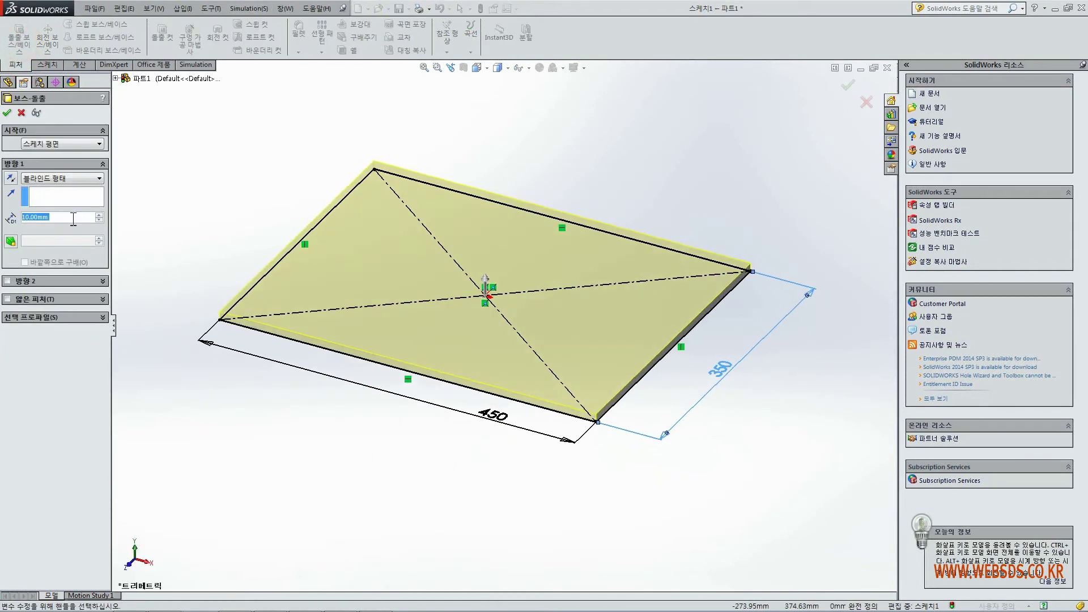
text(5)
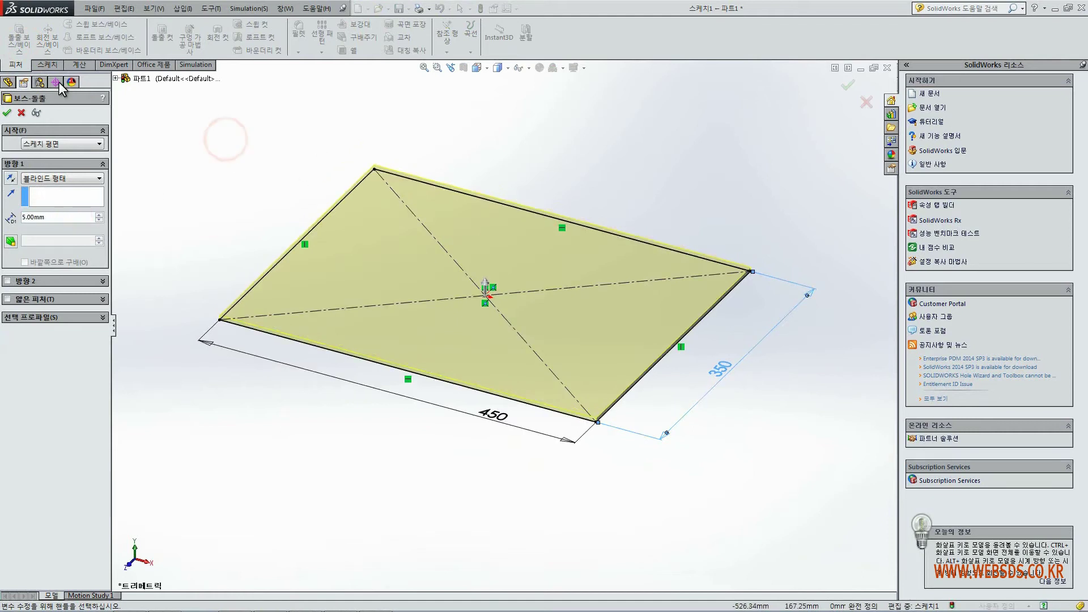
click(7, 112)
click(267, 115)
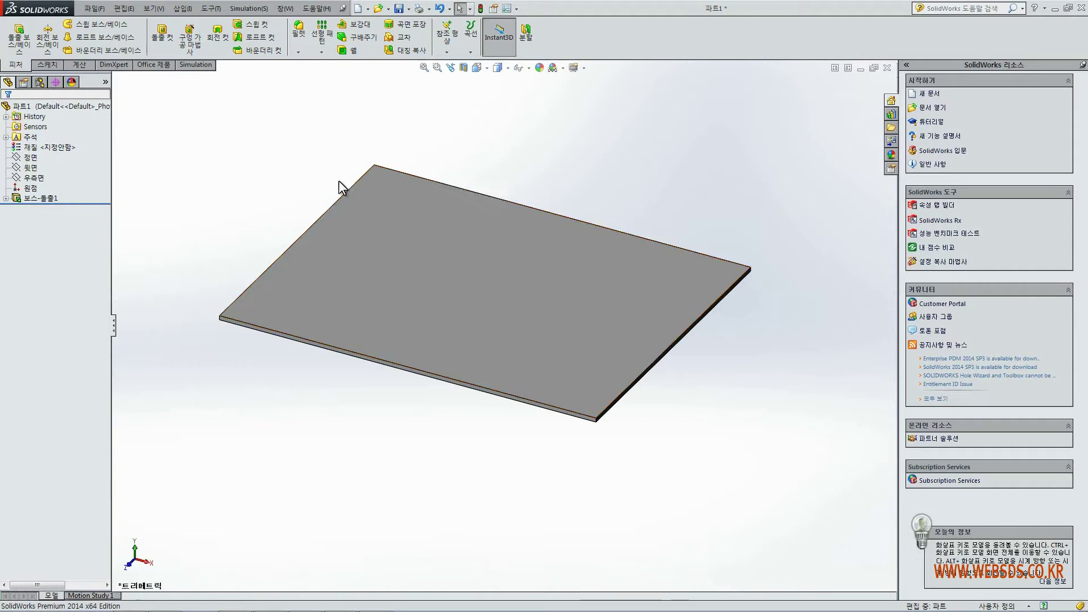
Sketch on the plate's top face, viewed from above, and draw a small rectangle near the top-right corner.
click(402, 199)
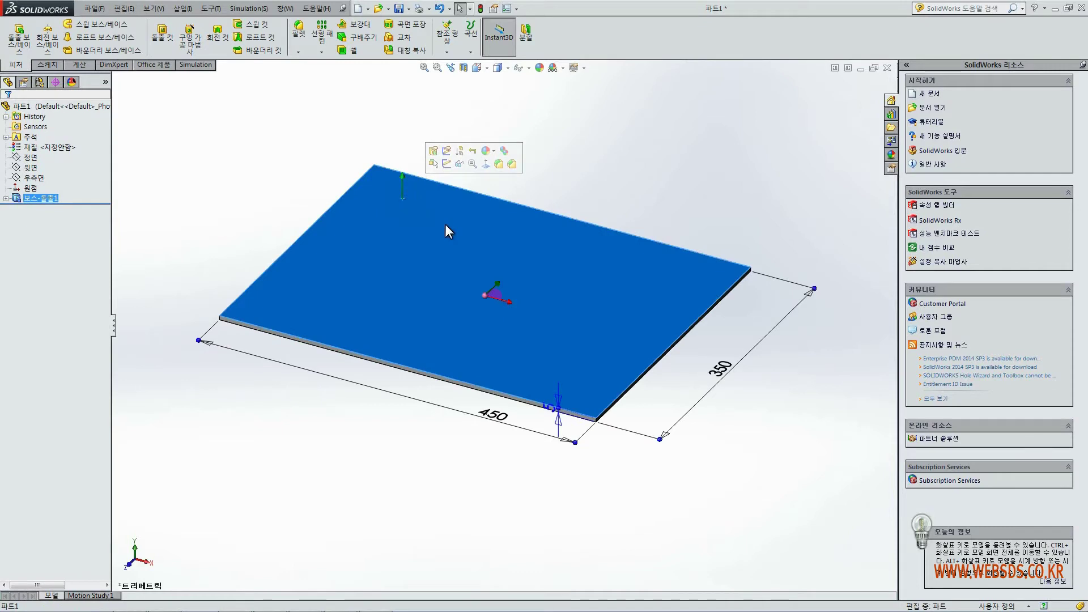
key(ctrl+5)
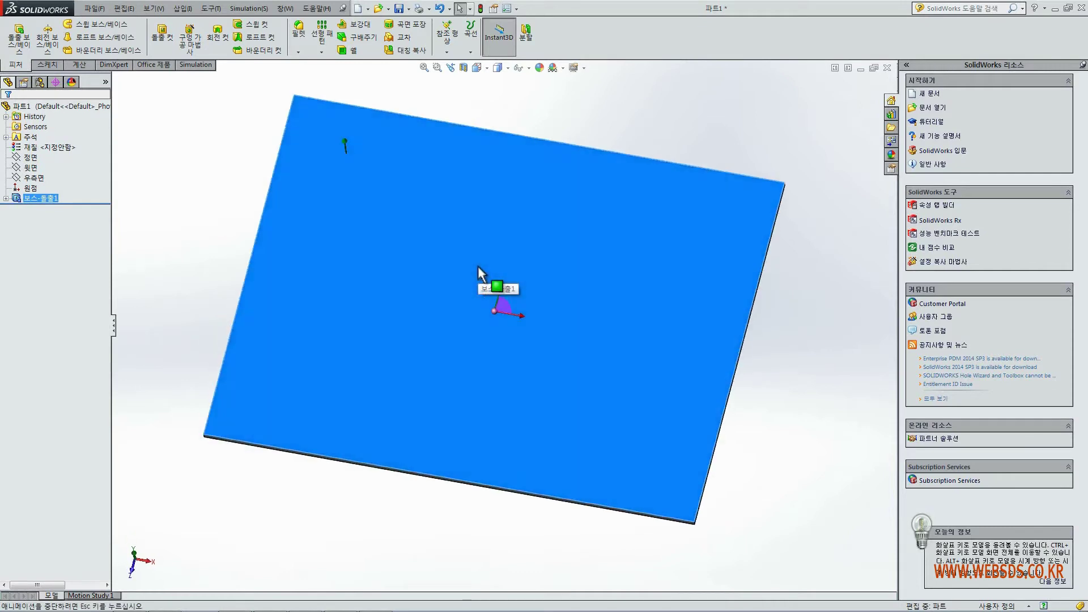
right_click(570, 209)
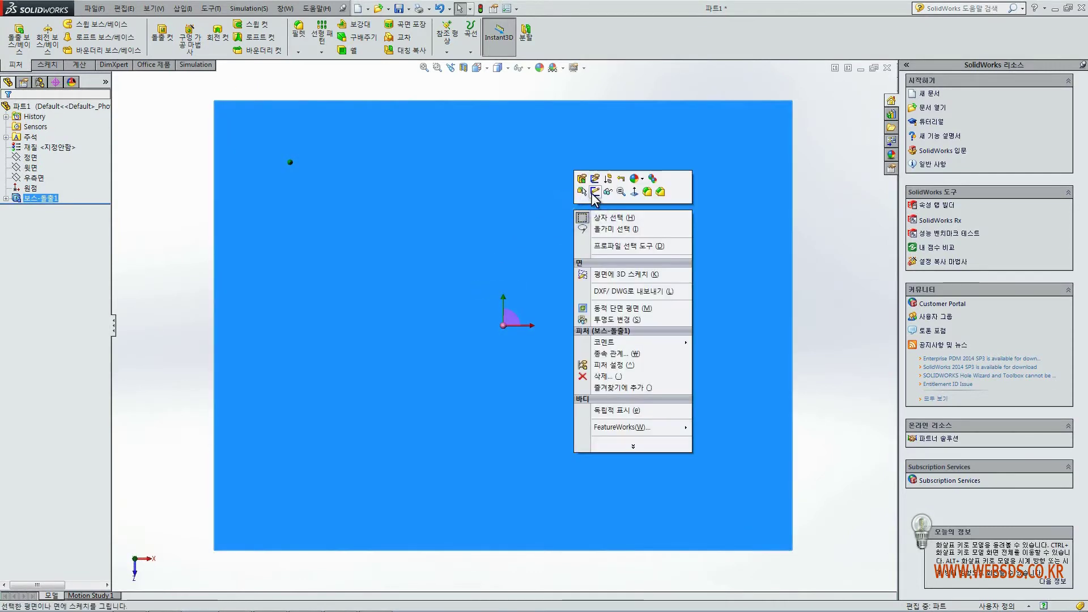
click(590, 192)
right_drag(505, 180, 498, 260)
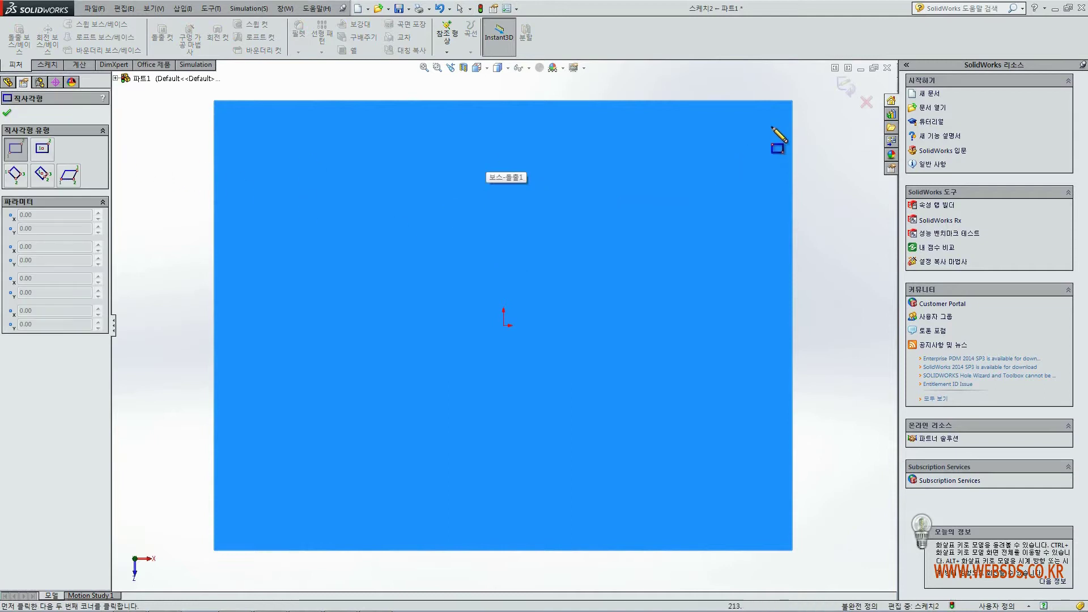
click(751, 132)
click(660, 183)
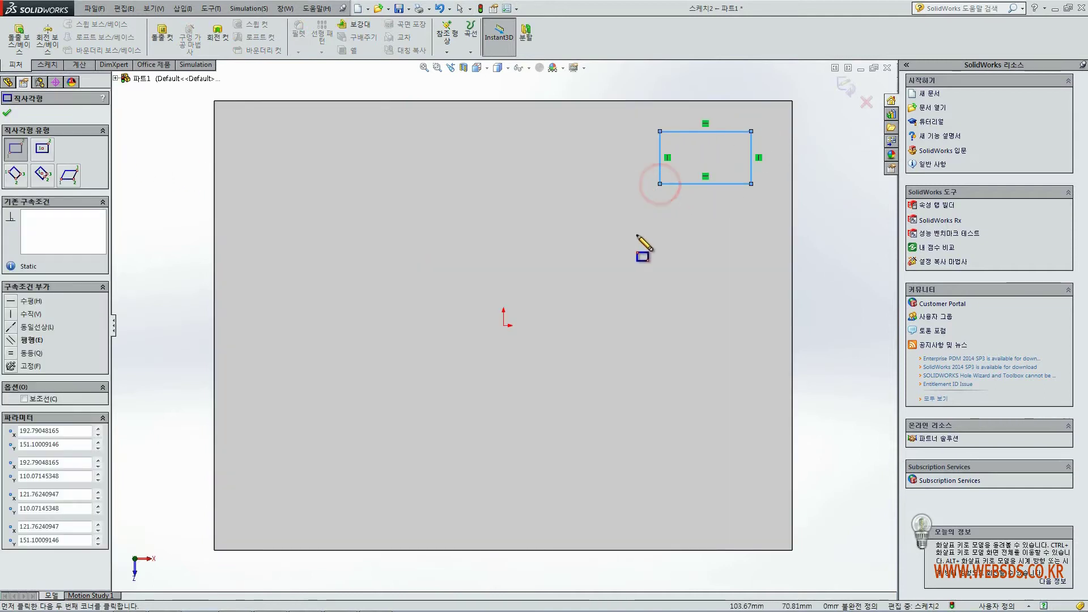
click(39, 67)
key(Escape)
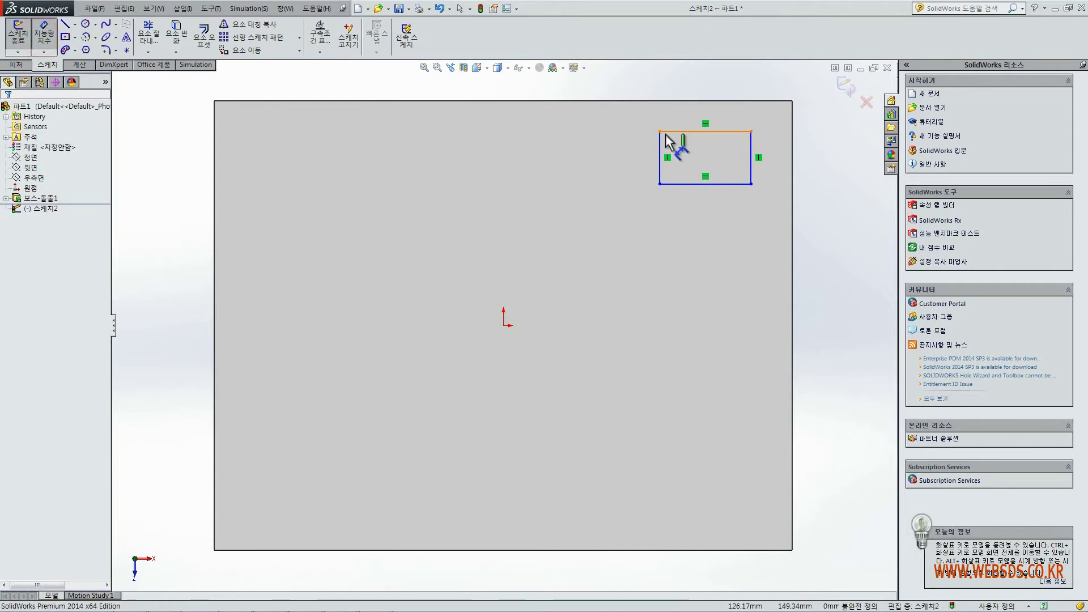
Dimension the small rectangle 50 mm tall and 25 mm wide.
click(752, 153)
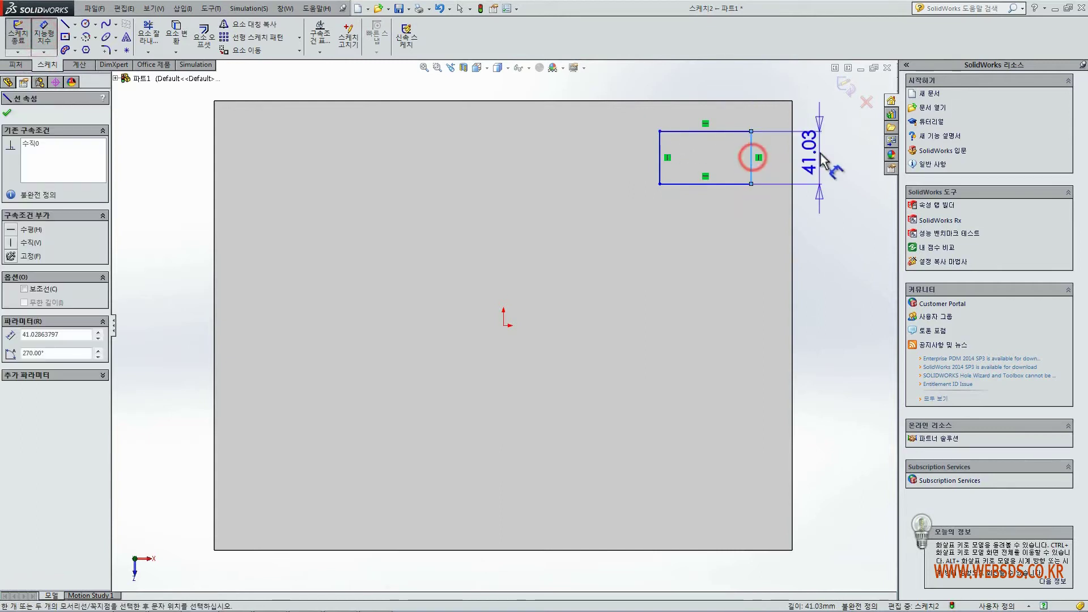
click(823, 161)
text(50)
key(Return)
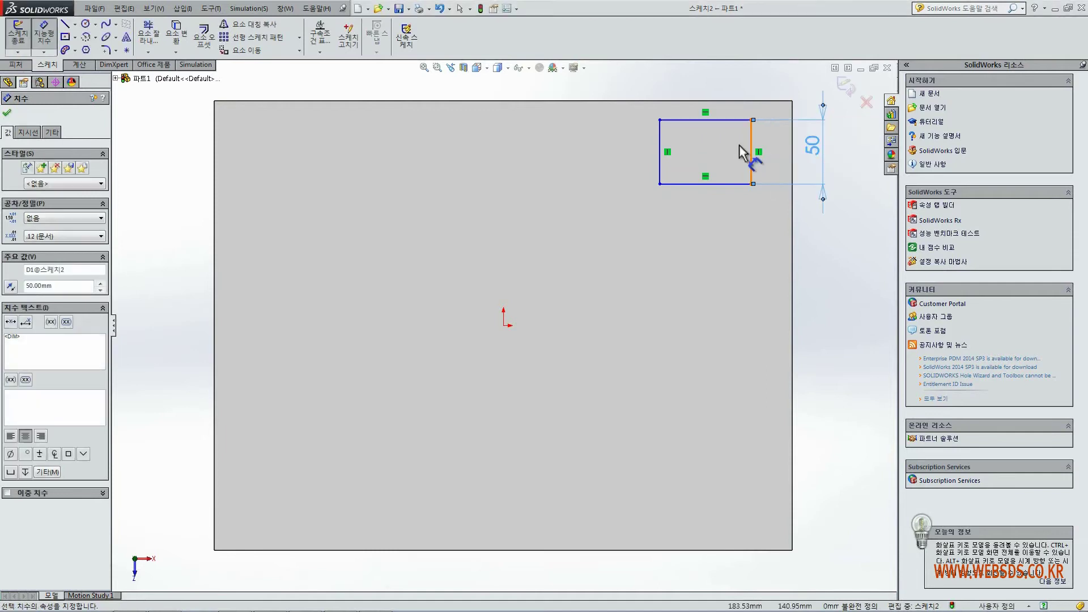
click(723, 119)
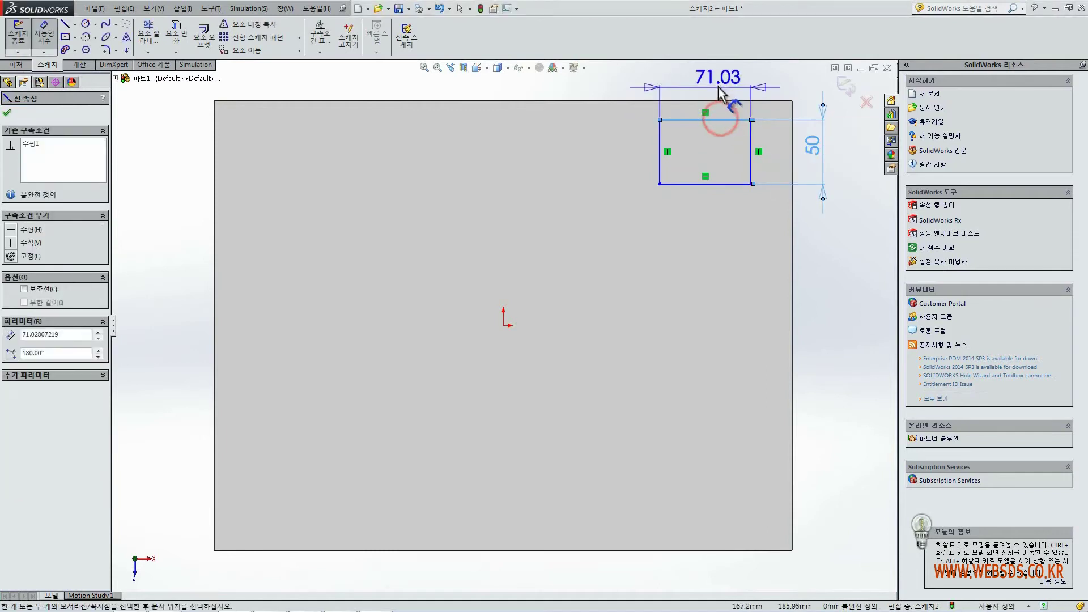
click(731, 88)
text(25)
key(Return)
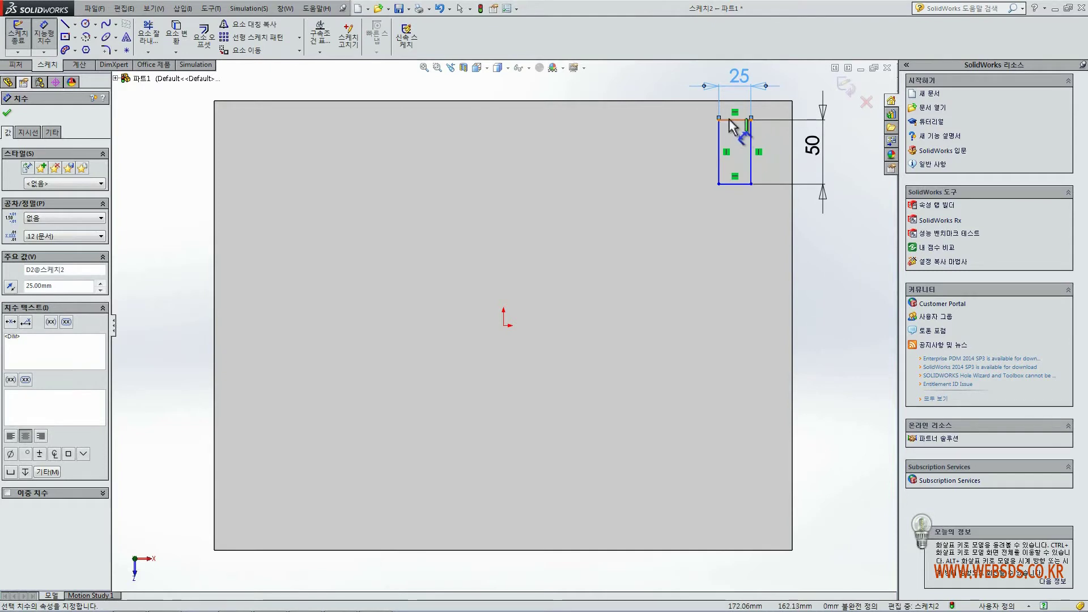
Locate the rectangle 50 mm from the plate's top edge and 75 mm from its right edge.
click(731, 119)
click(730, 101)
click(658, 127)
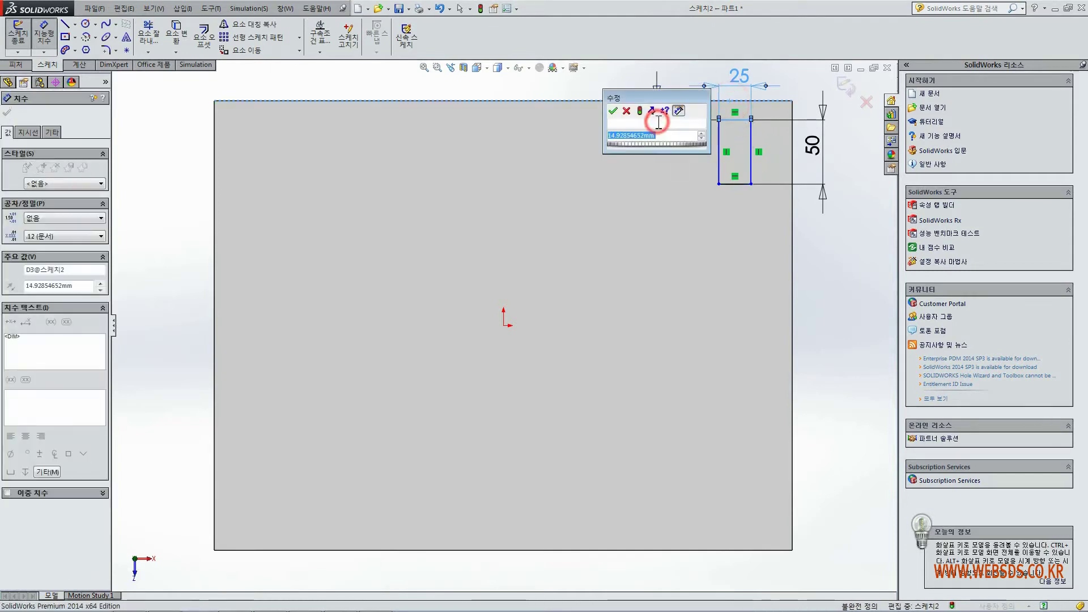
text(50)
key(Return)
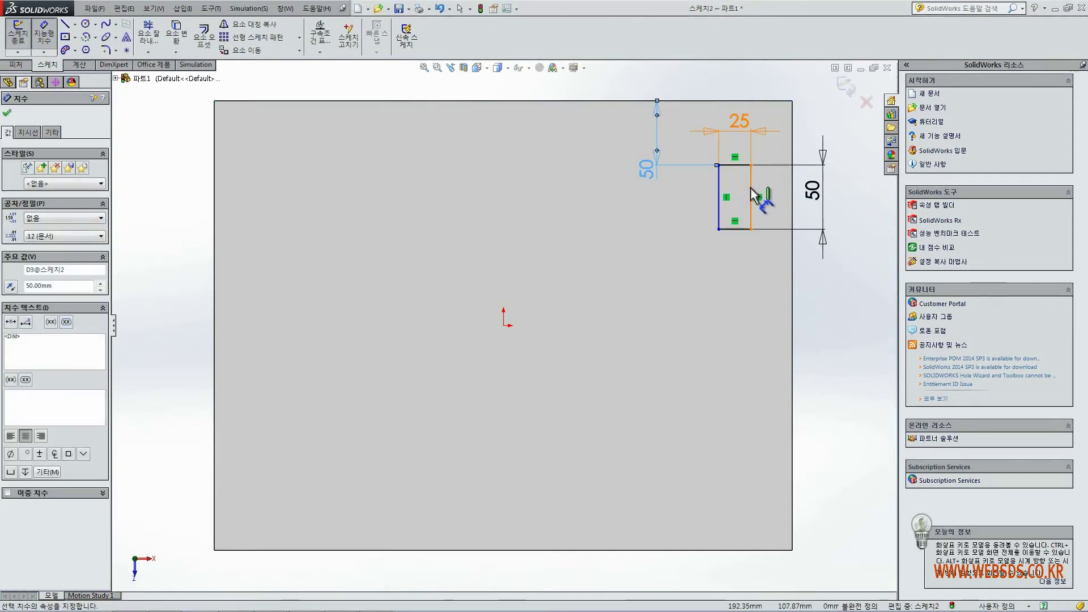
click(751, 196)
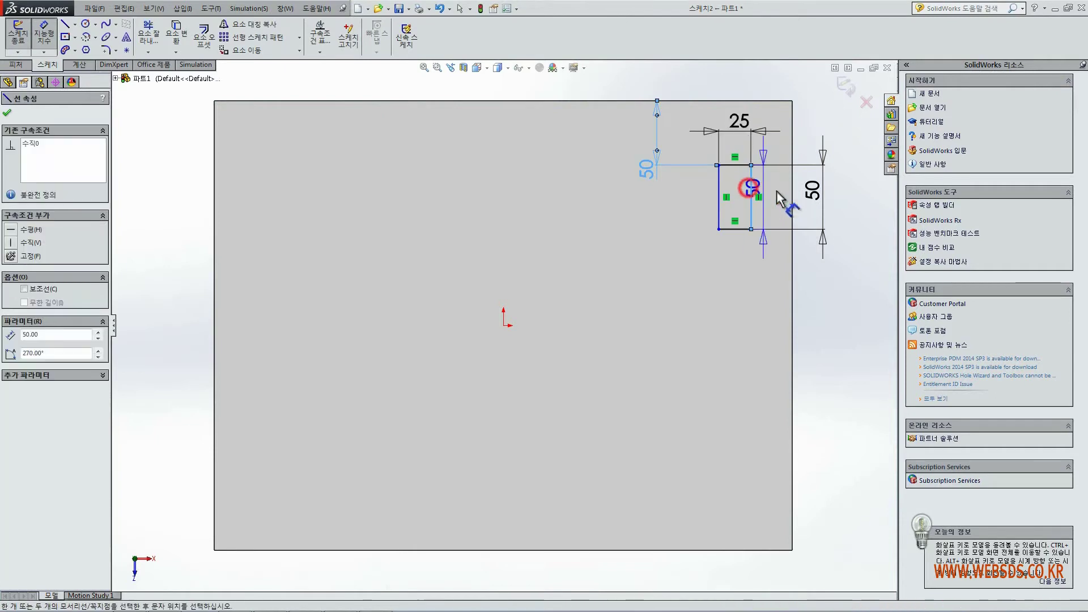
click(791, 190)
text(75)
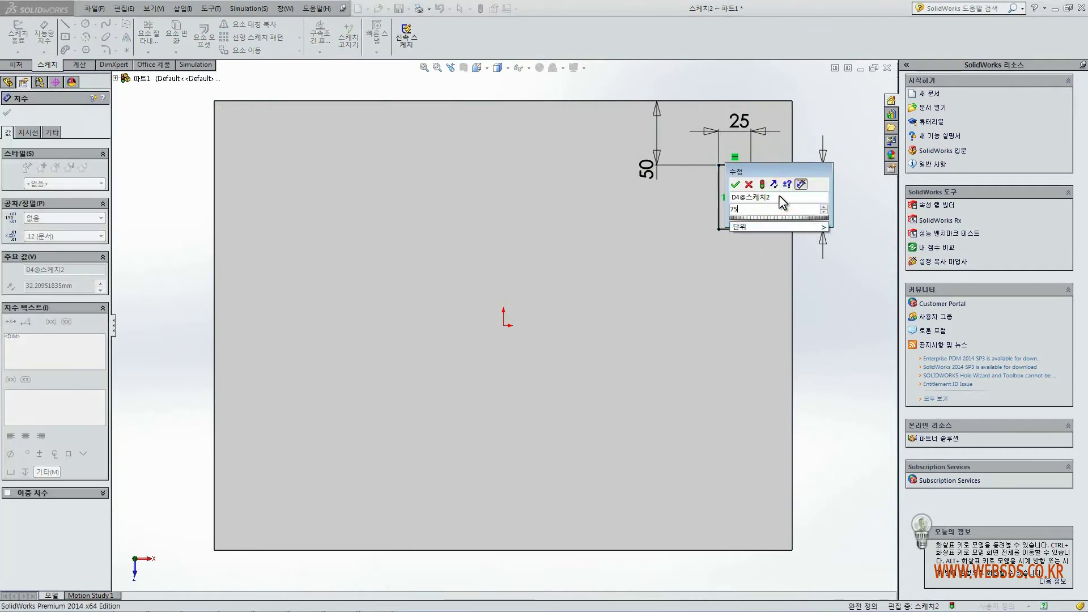
key(Return)
Cut the 25 × 50 rectangle through the plate as Cut-Extrude1 and view it isometrically.
click(19, 66)
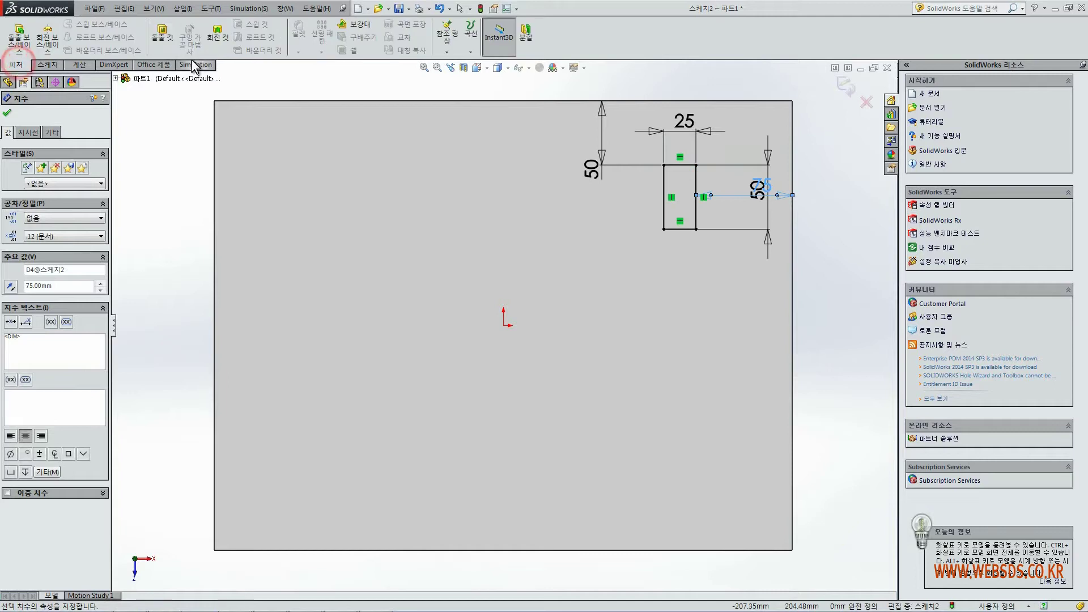
click(164, 42)
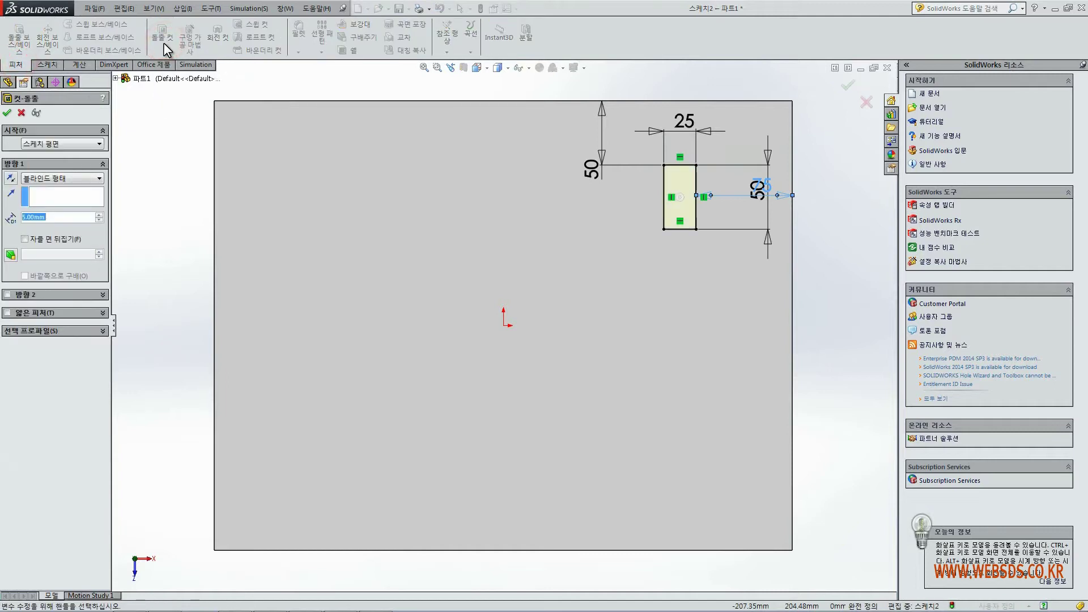
click(7, 113)
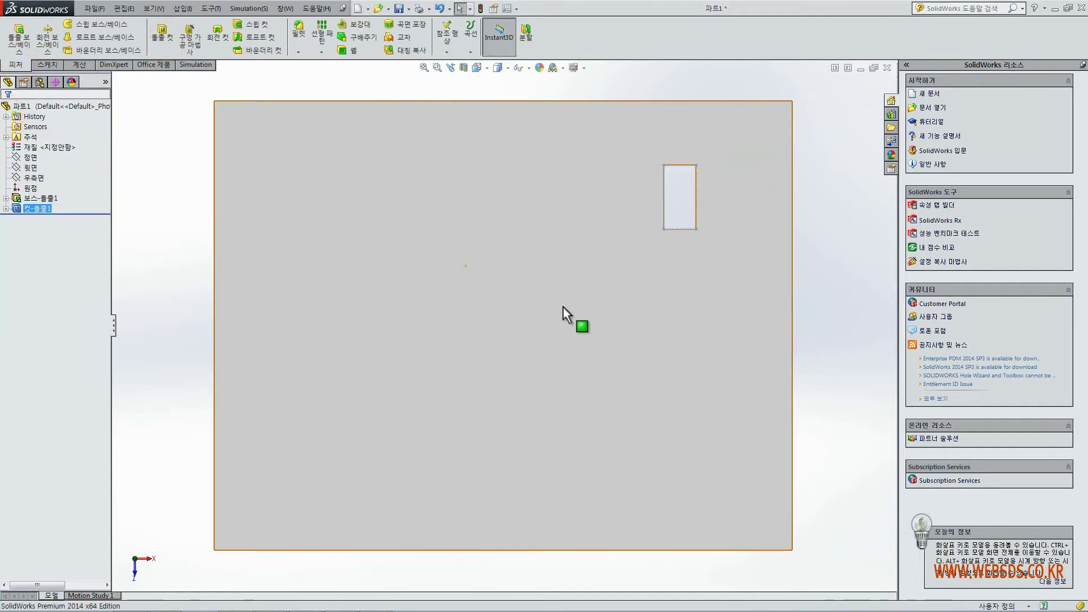
mouse_move(635, 332)
middle_down()
mouse_move(583, 327)
mouse_move(662, 351)
mouse_move(661, 304)
middle_up()
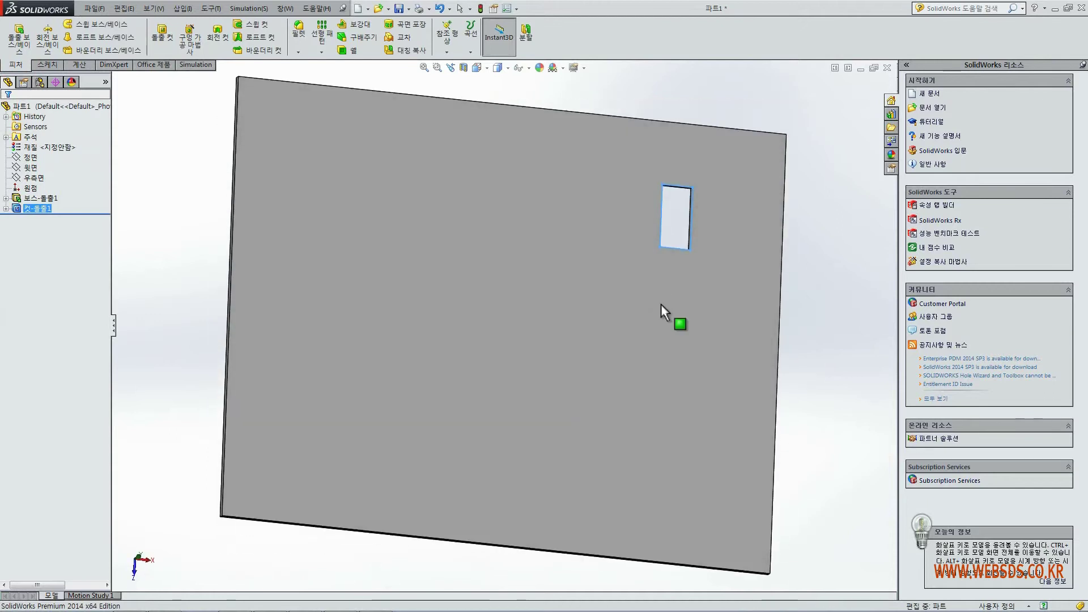
key(ctrl+7)
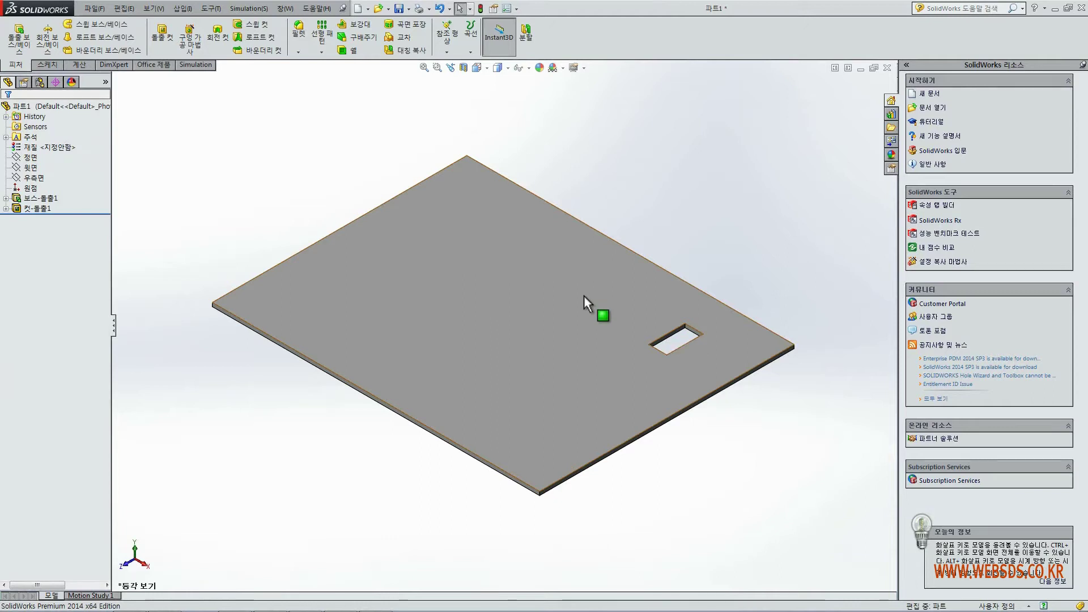
click(461, 275)
right_click(461, 275)
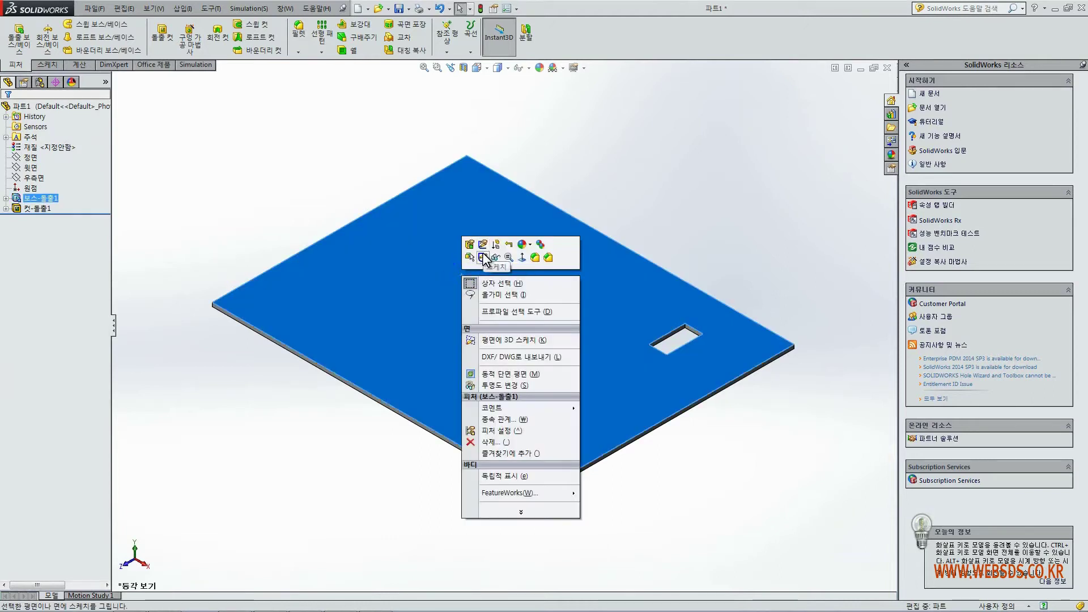
Open a sketch on the plate face in Normal To view with the Style Spline tool active.
click(483, 253)
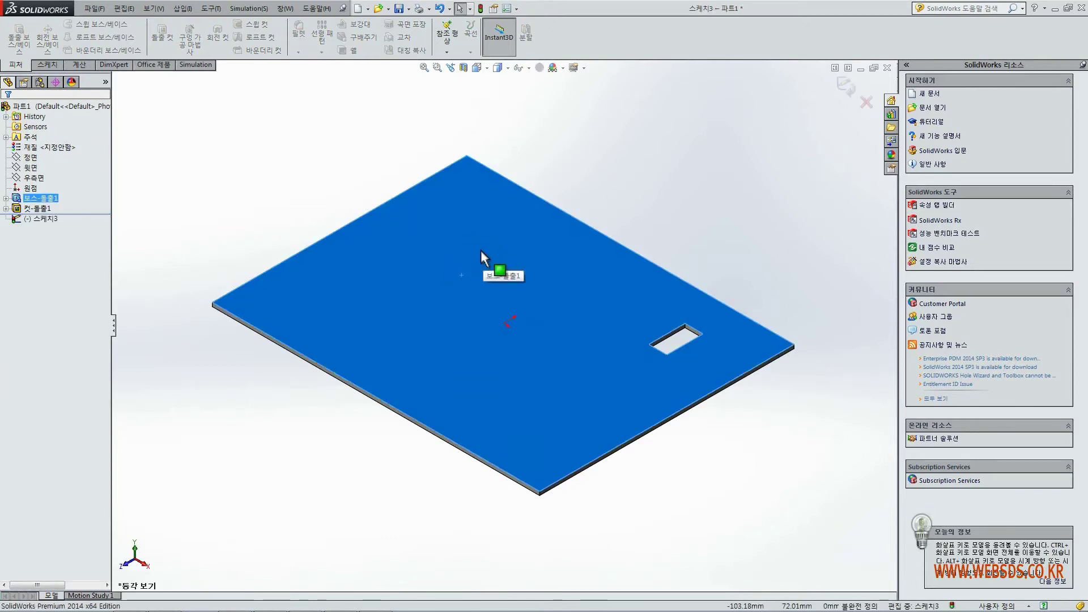
key(ctrl+8)
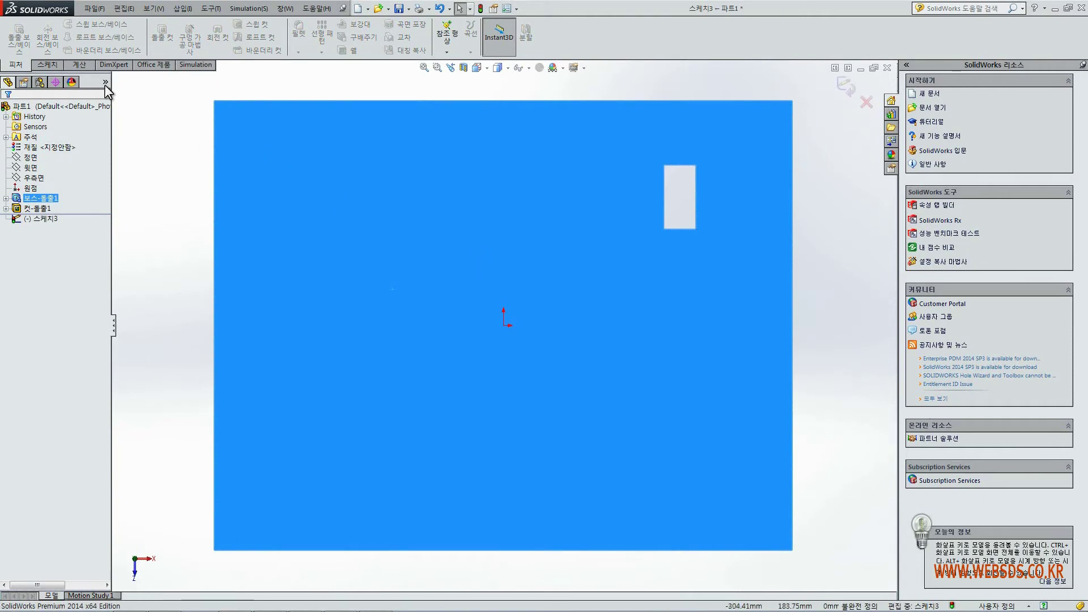
click(55, 66)
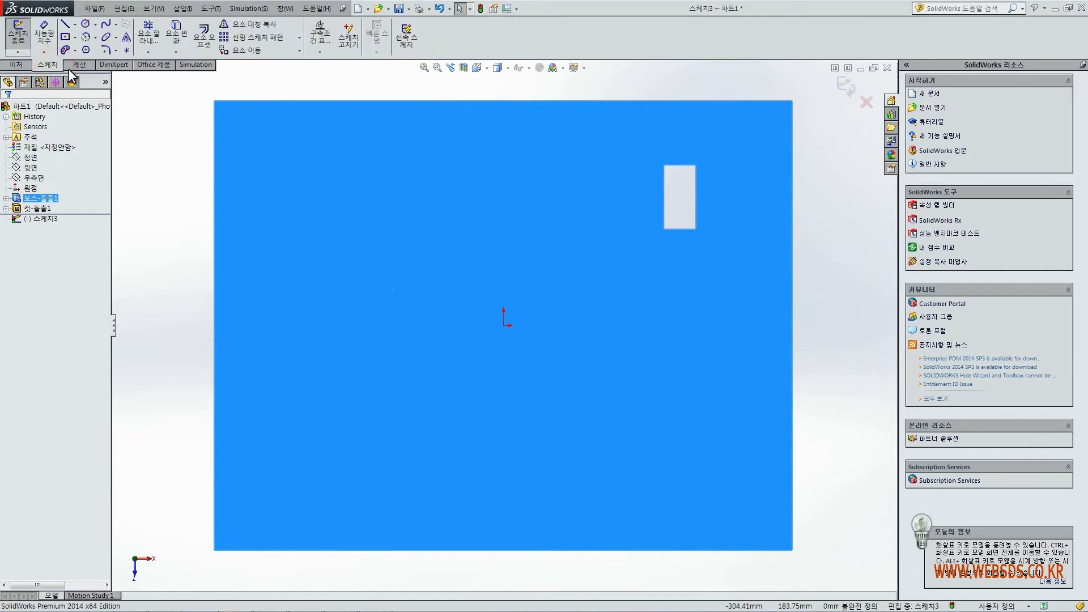
click(116, 25)
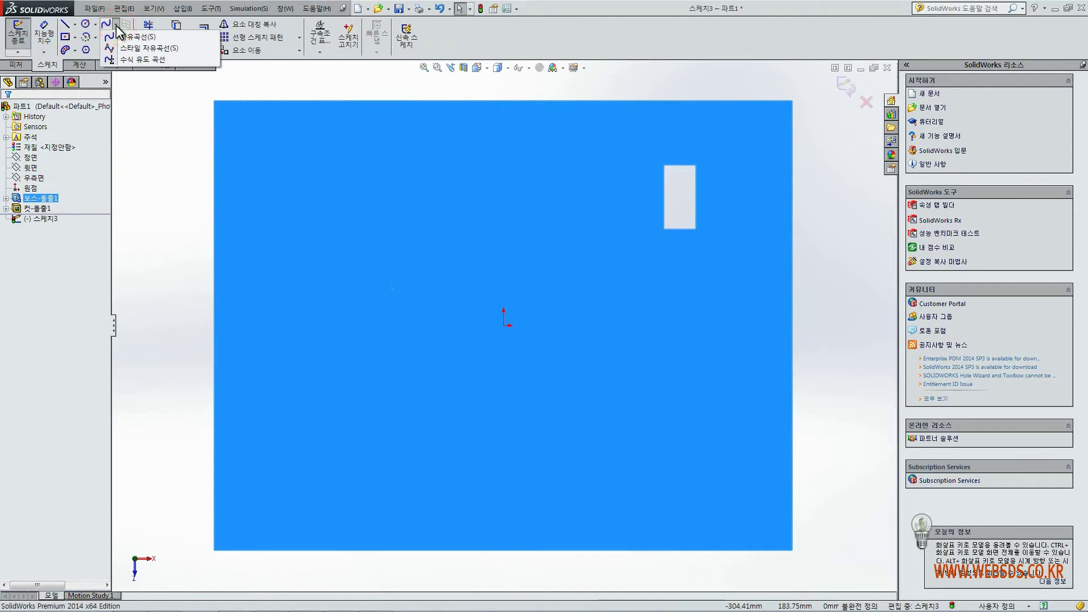
click(136, 50)
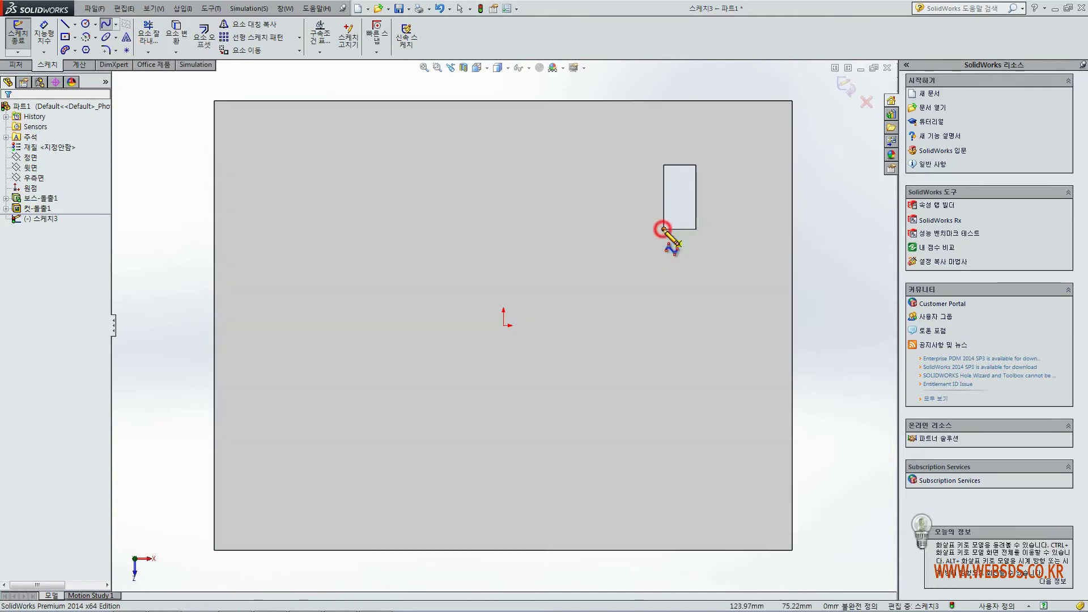
Draw a four-point style spline from the cut-out's lower-left corner to the plate's left side.
click(663, 229)
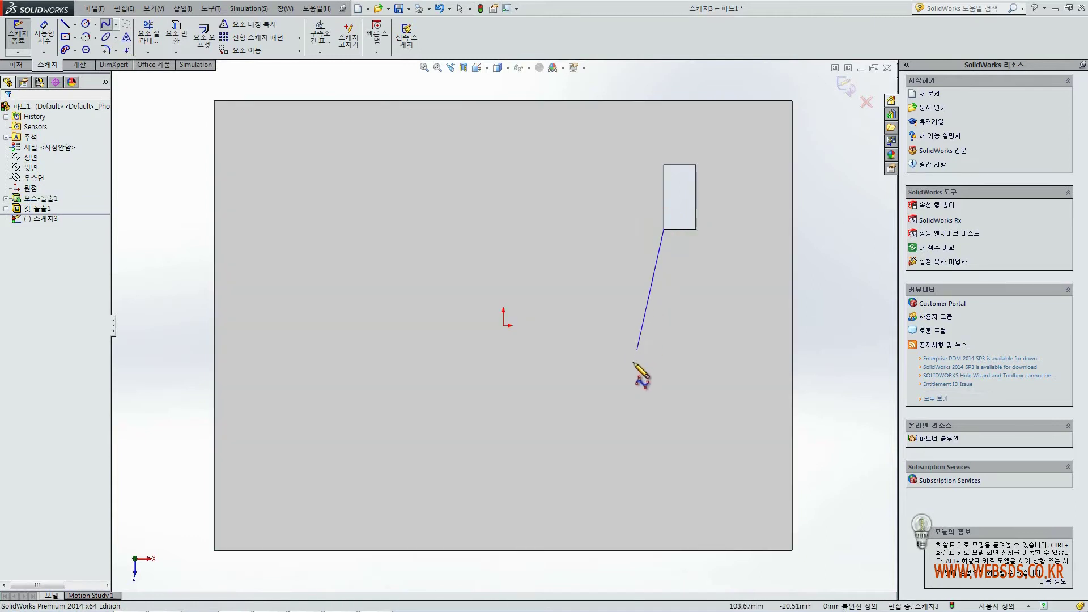
click(636, 450)
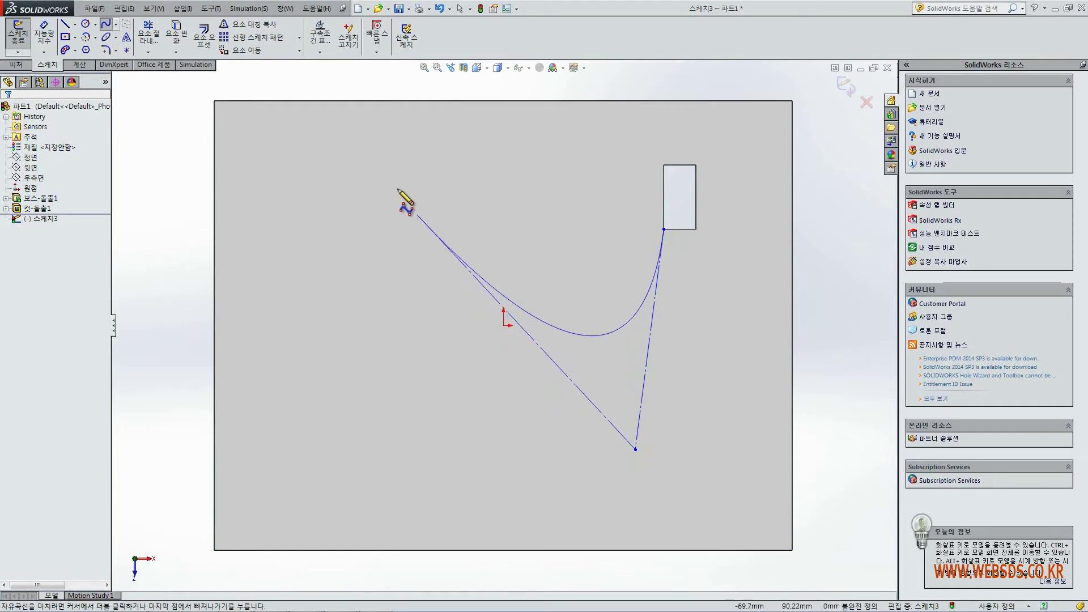
click(363, 155)
click(289, 354)
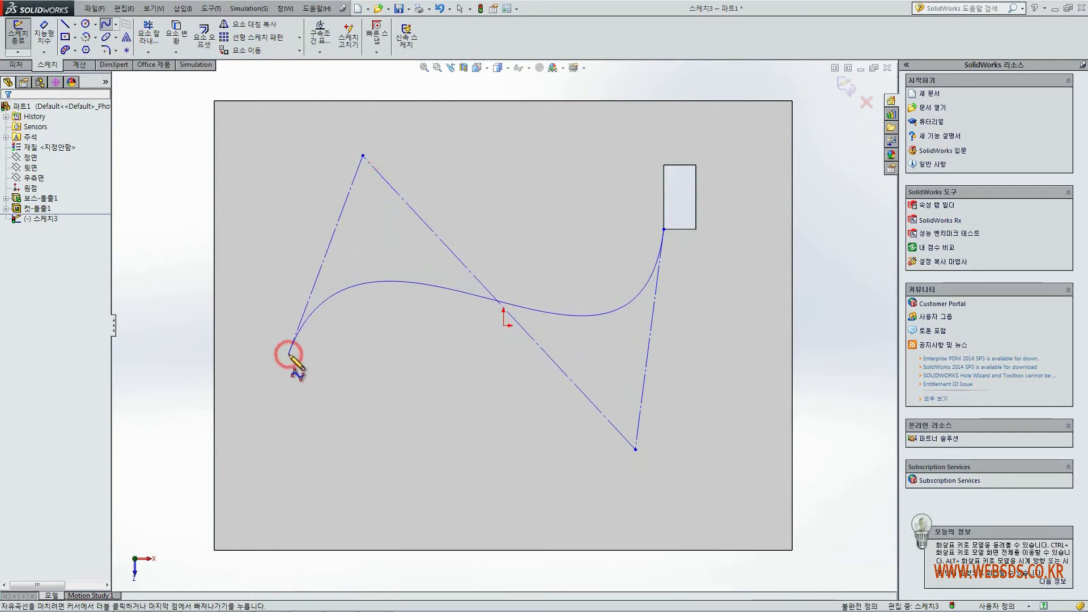
key(Escape)
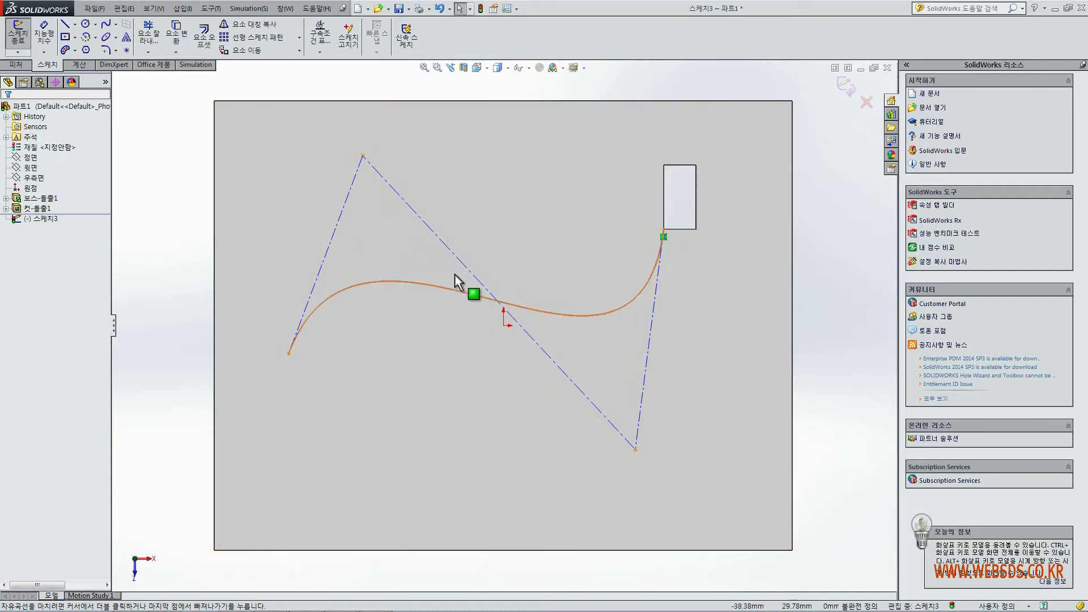
click(46, 37)
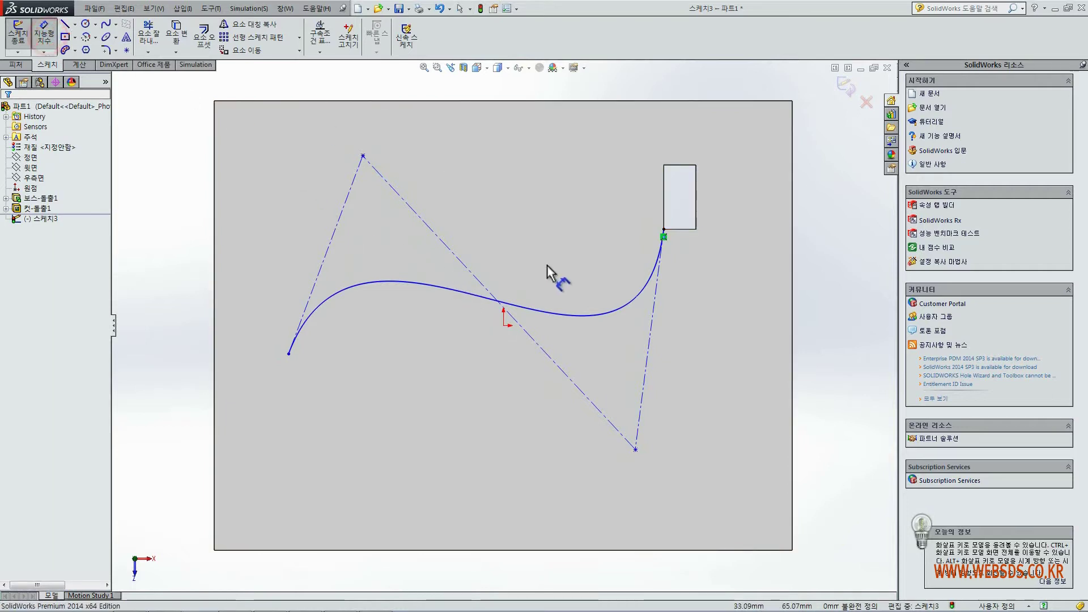
Dimension the first control polygon leg 220 mm and its lower vertex 35 mm from the bottom edge.
click(650, 343)
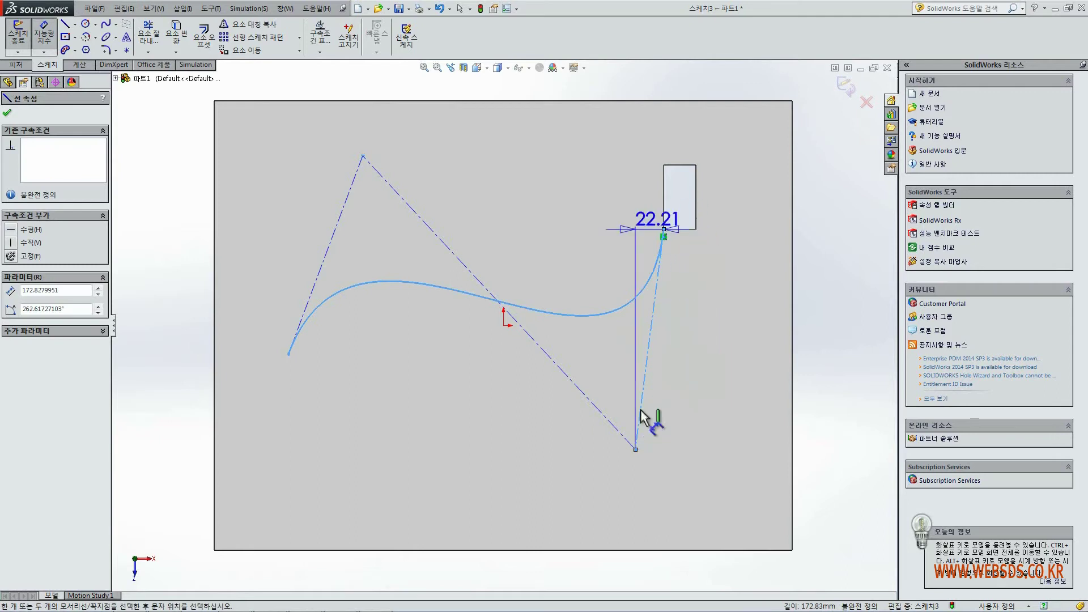
click(725, 477)
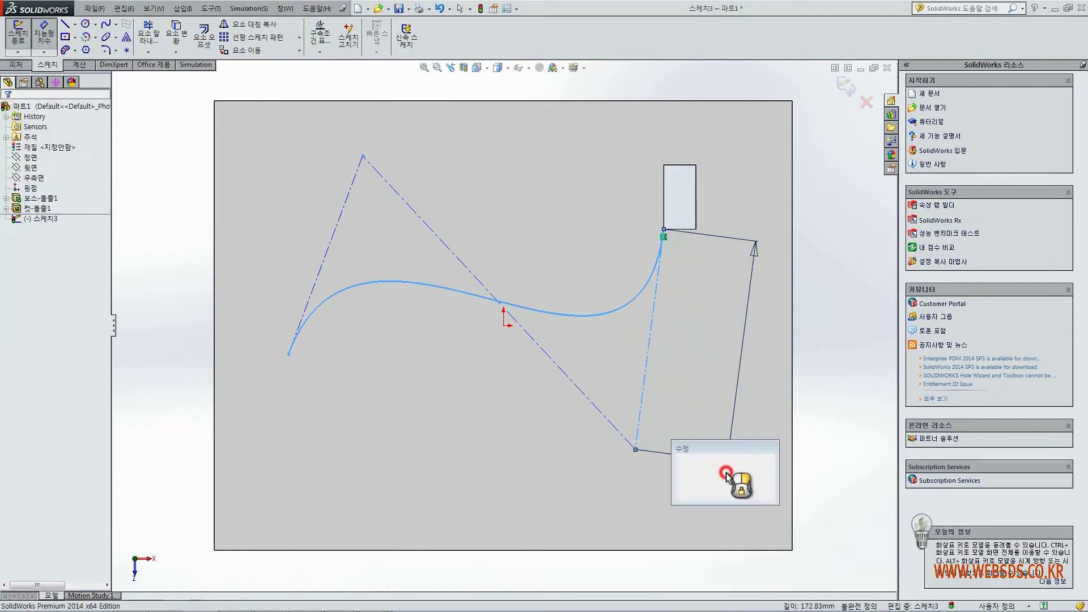
text(220)
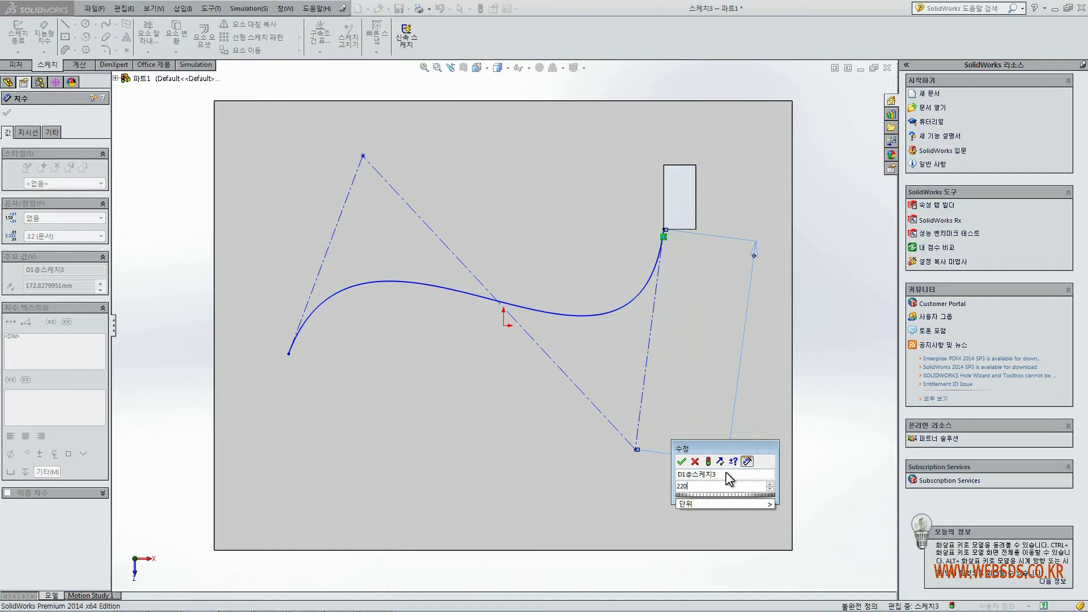
key(Return)
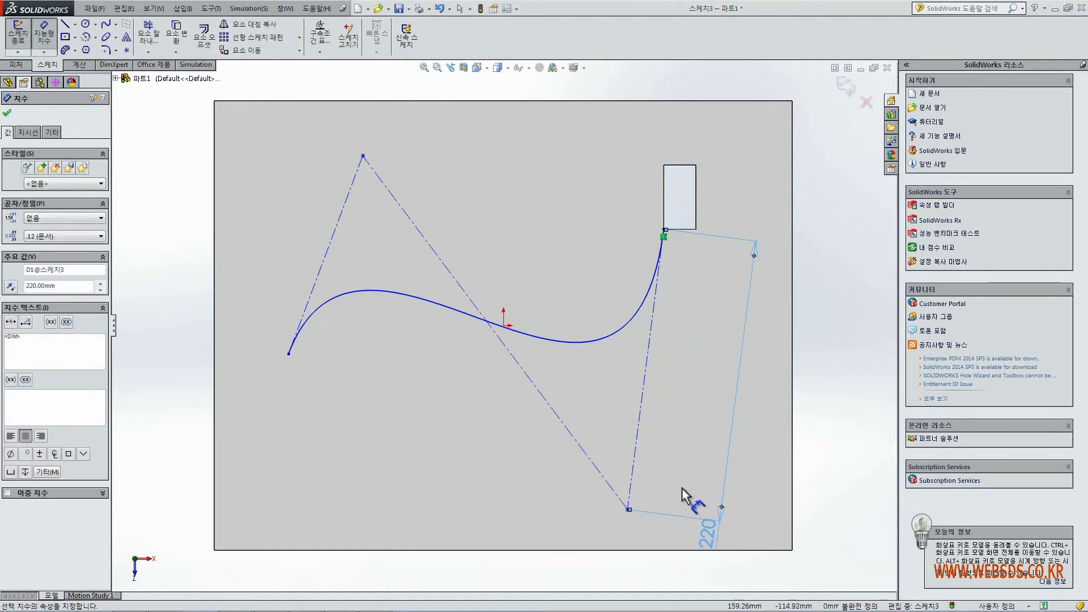
click(628, 510)
click(626, 549)
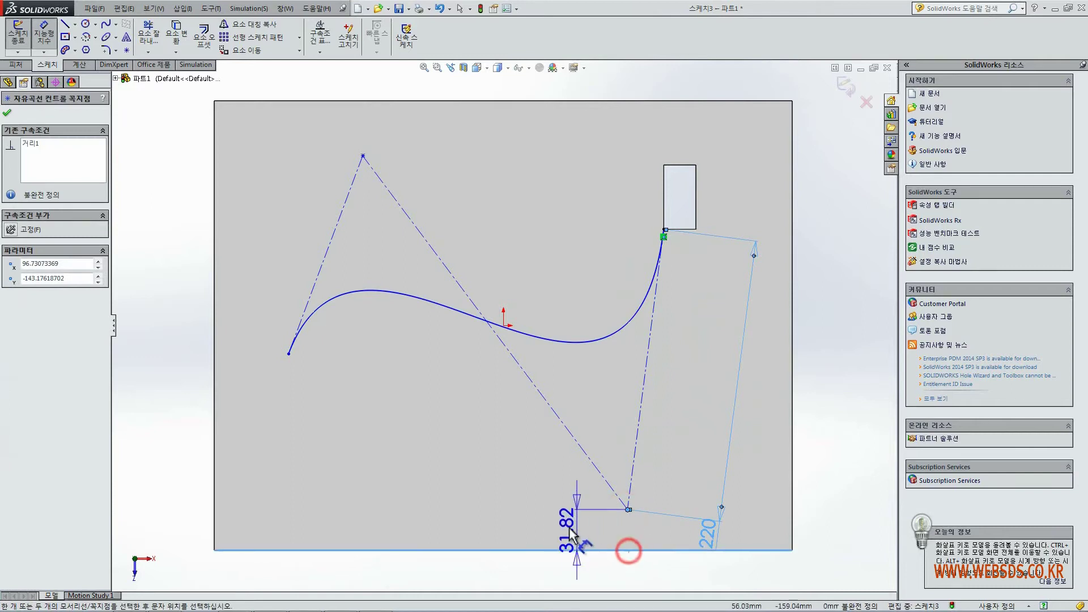
click(568, 532)
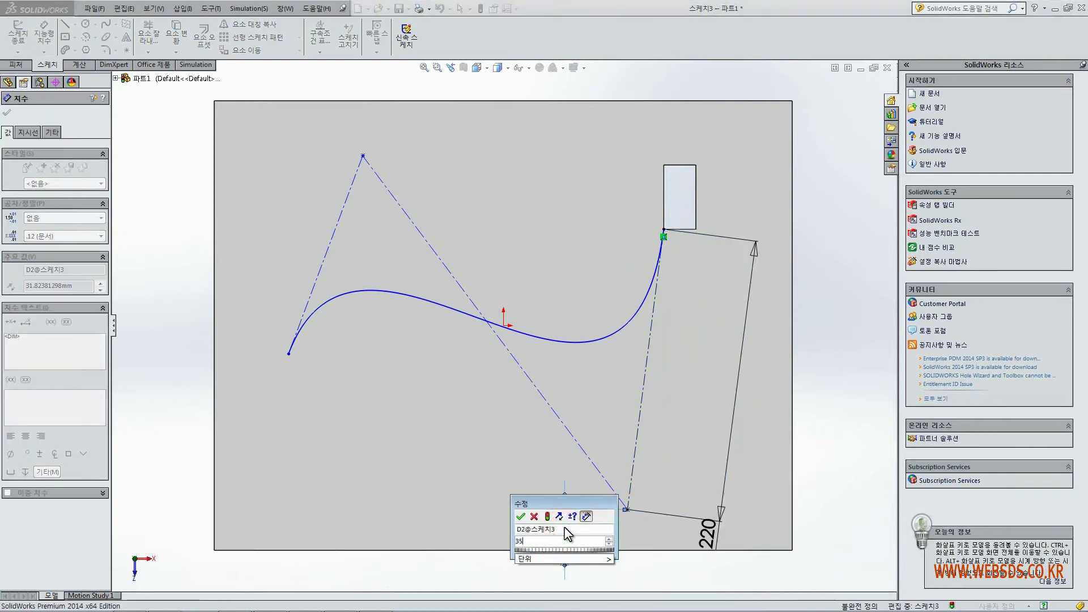
text(35)
key(Return)
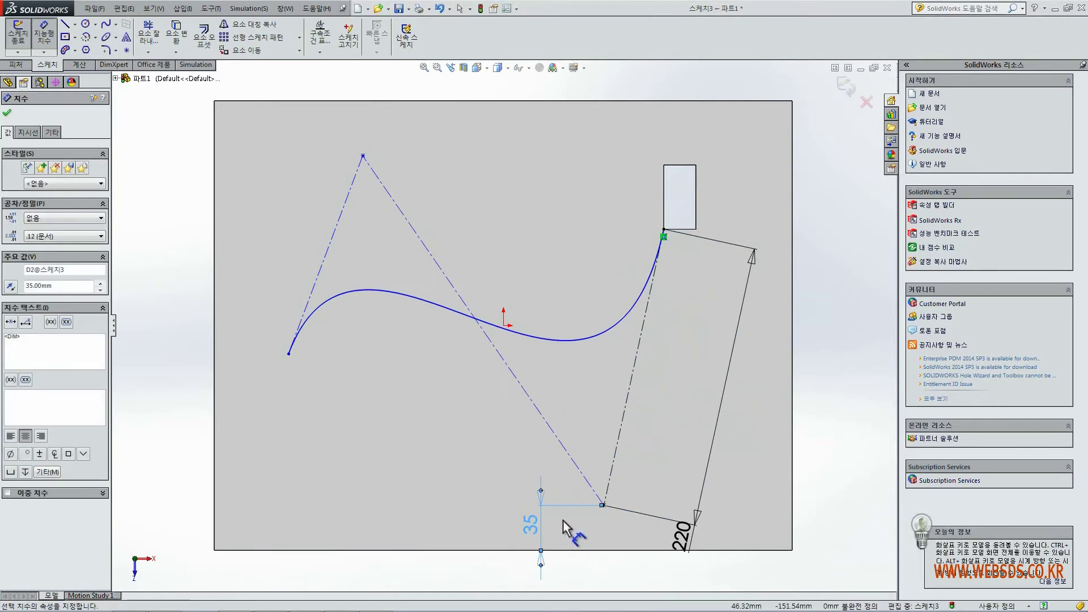
Set the long control polygon leg to 320 mm and the angle between legs to 60°.
click(503, 358)
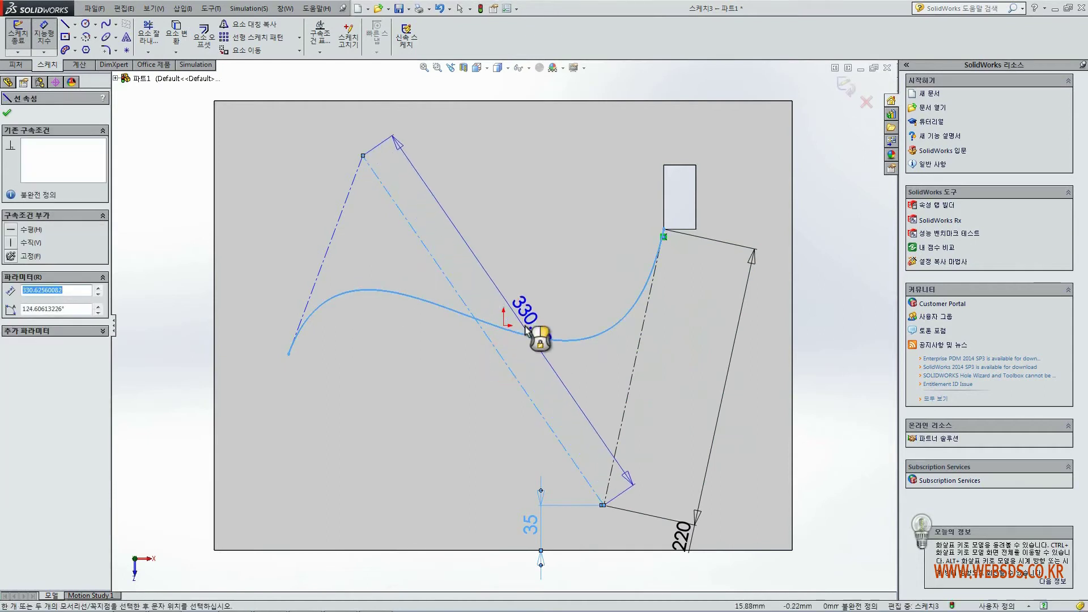
click(526, 326)
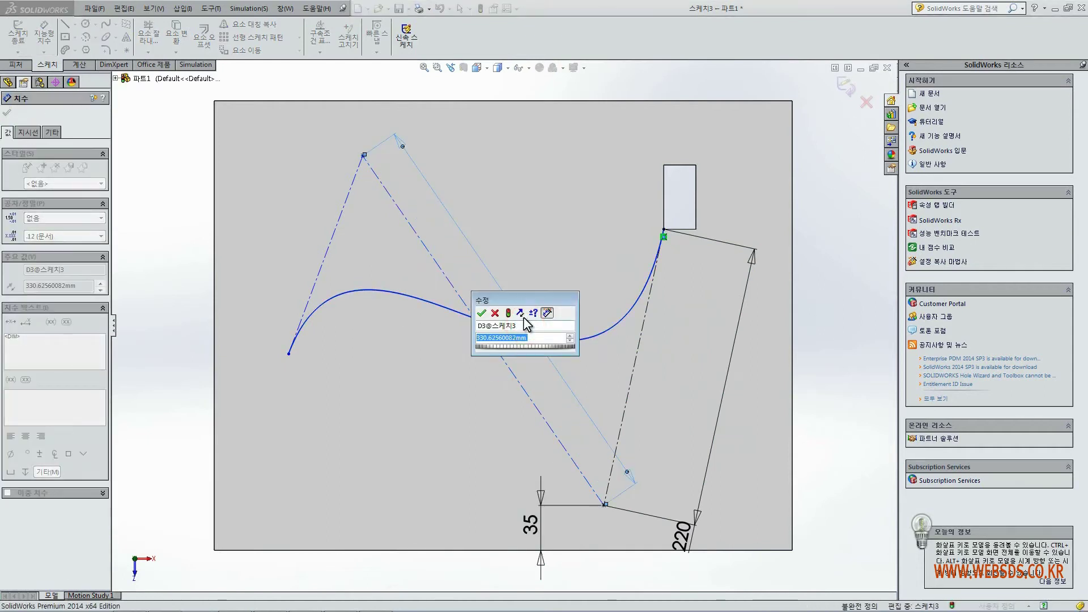
text(320)
key(Return)
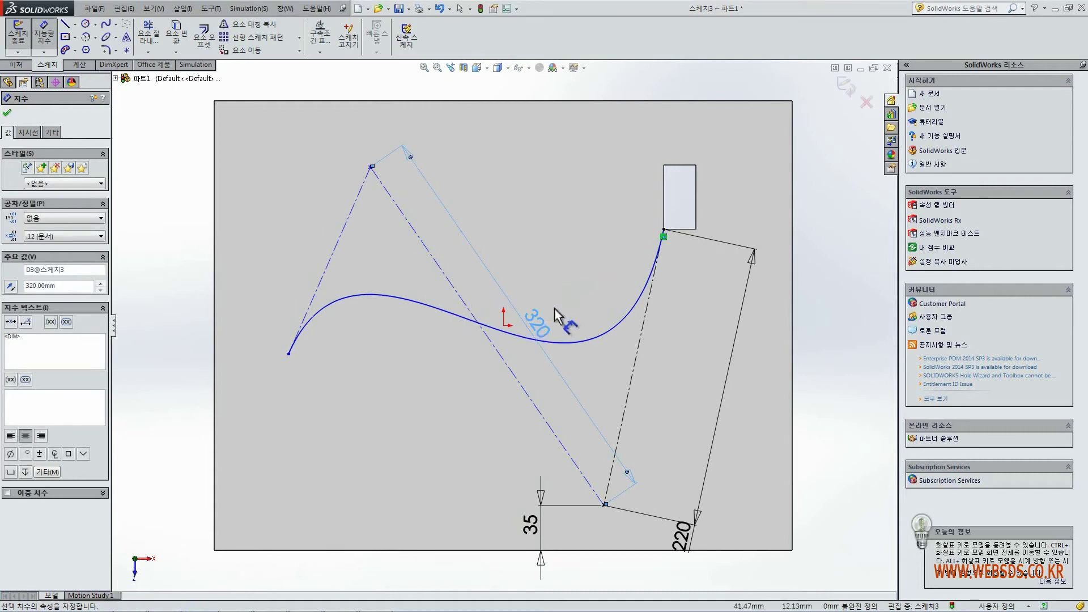
click(424, 247)
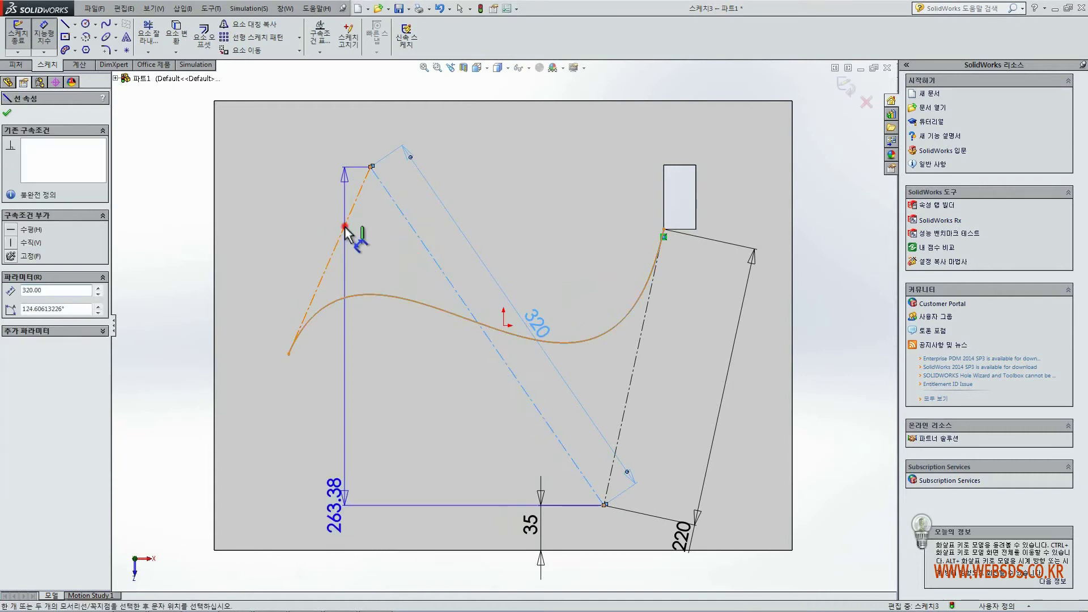
click(341, 234)
click(378, 235)
text(60)
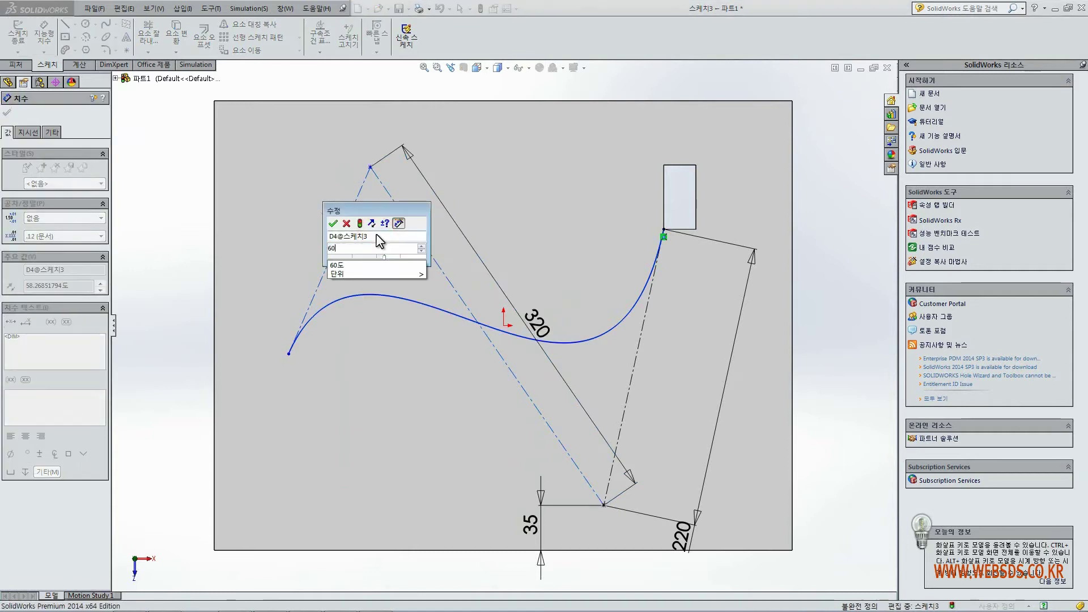
key(Return)
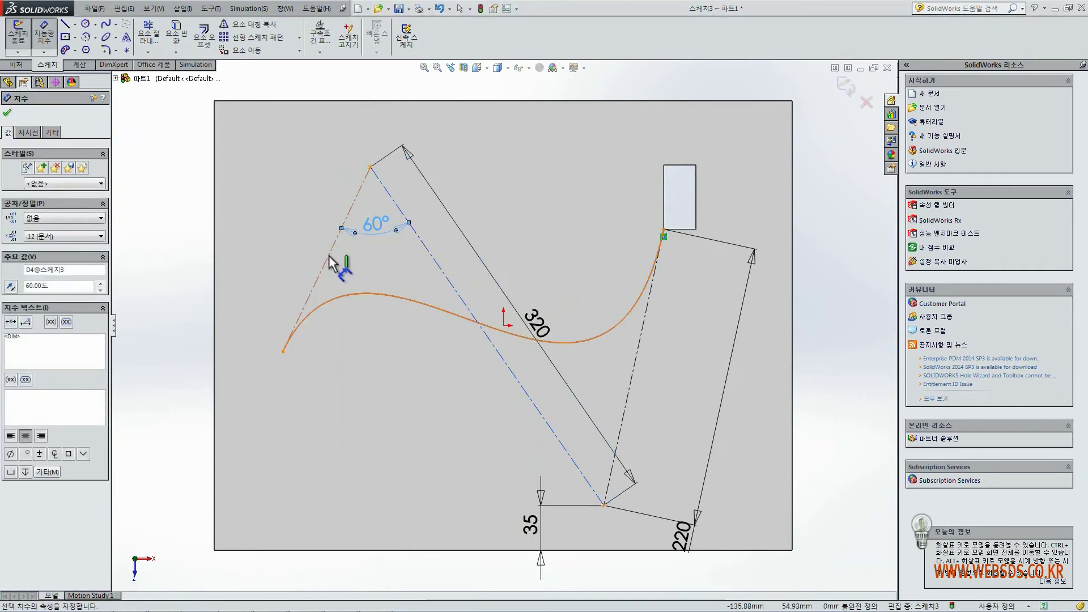
Dimension the left leg 220 mm and the top vertex 35 mm from the plate's top edge.
click(331, 258)
click(306, 241)
text(220)
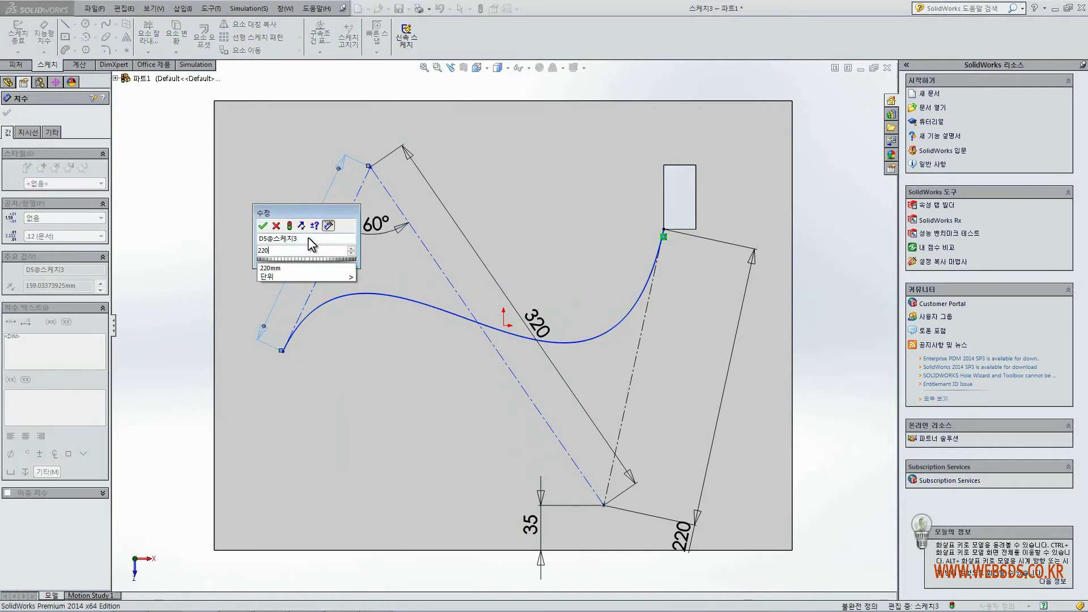
key(Return)
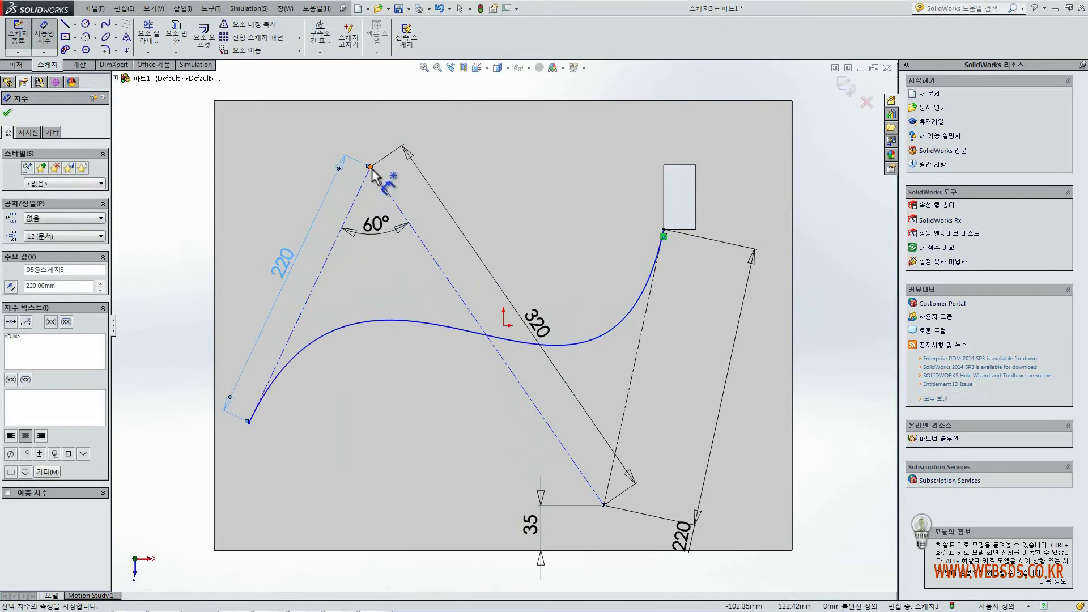
click(370, 167)
click(366, 102)
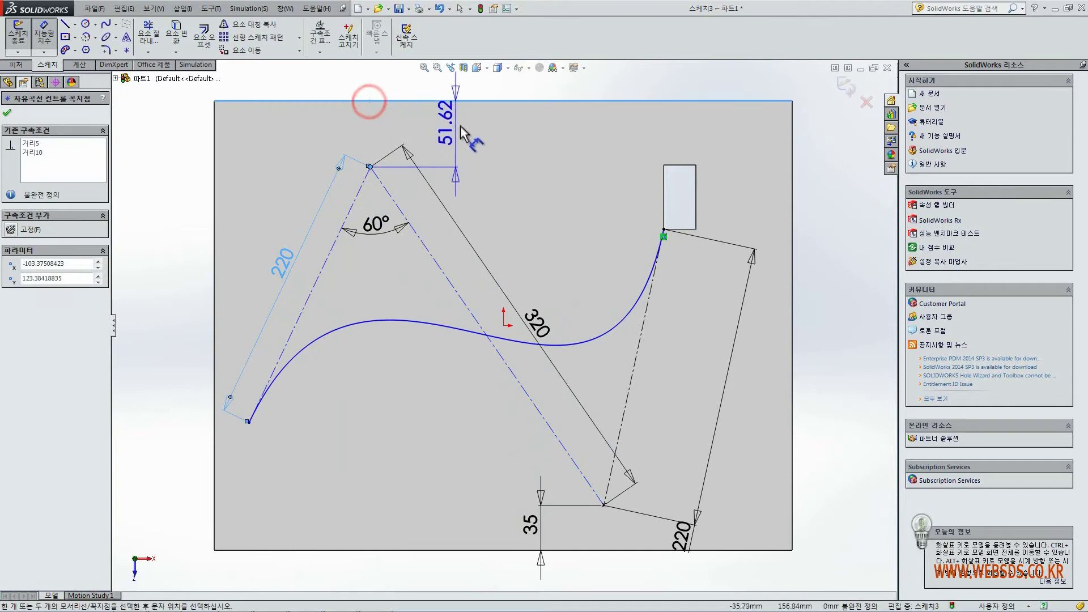
click(473, 141)
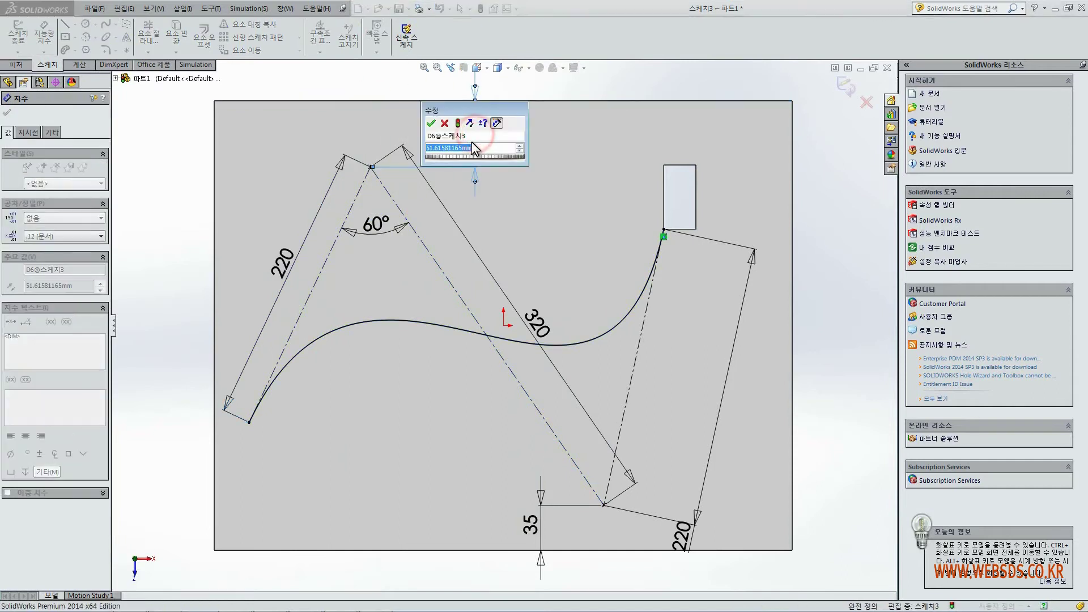
text(35)
key(Return)
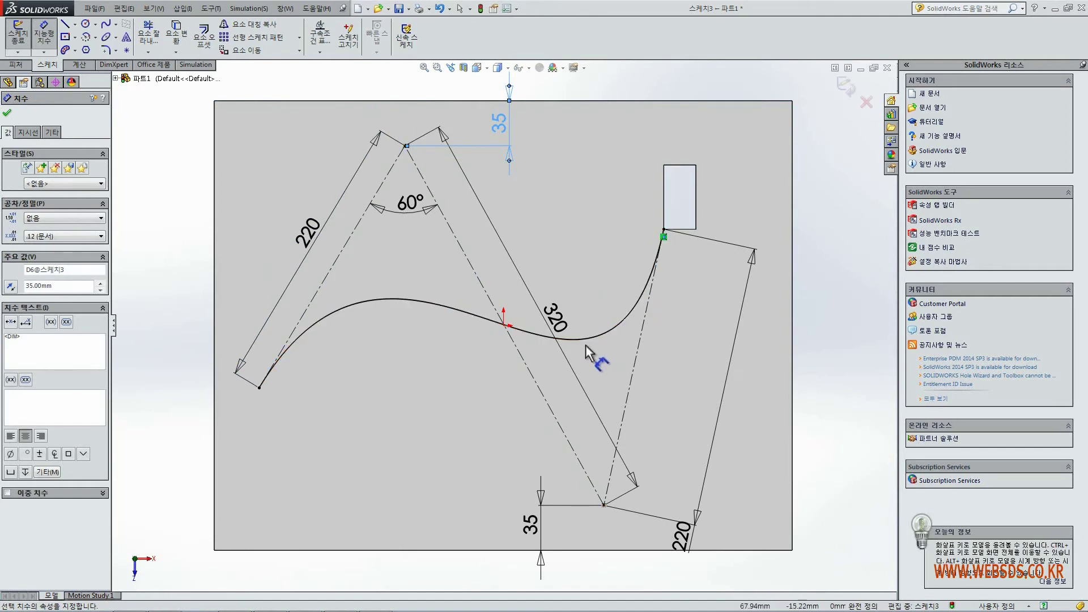
key(Escape)
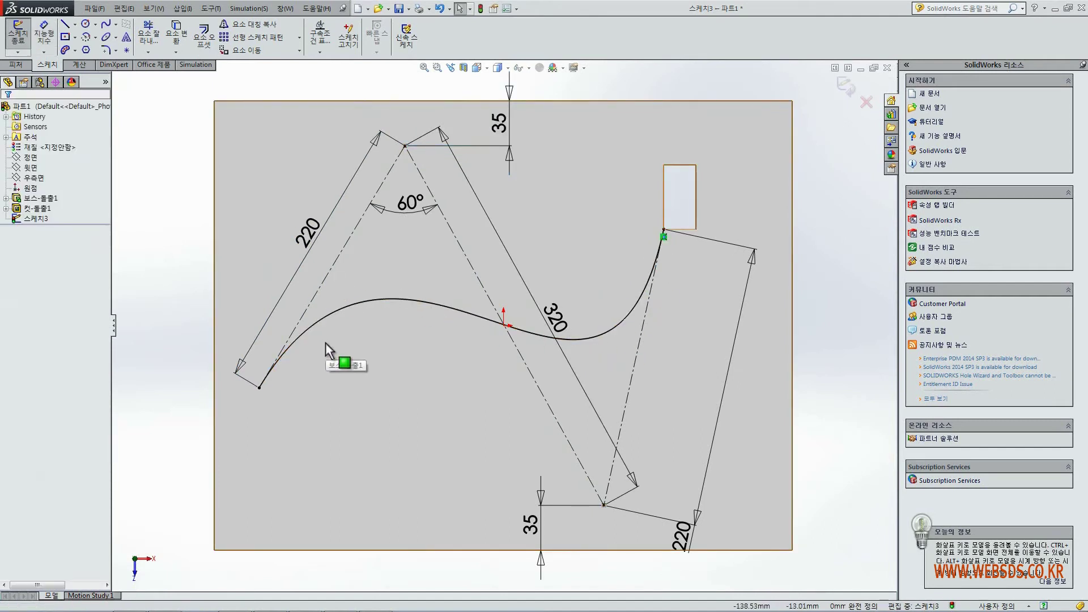
Exit the spline sketch and orbit the plate into a tilted 3D view.
click(846, 86)
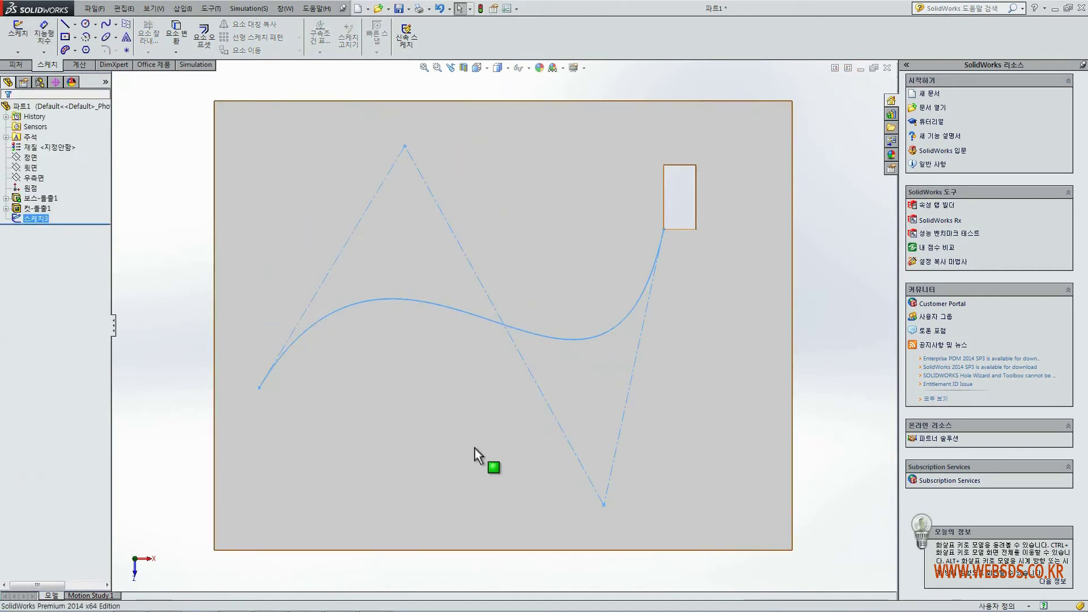
mouse_move(476, 451)
middle_down()
mouse_move(453, 301)
mouse_move(443, 314)
middle_up()
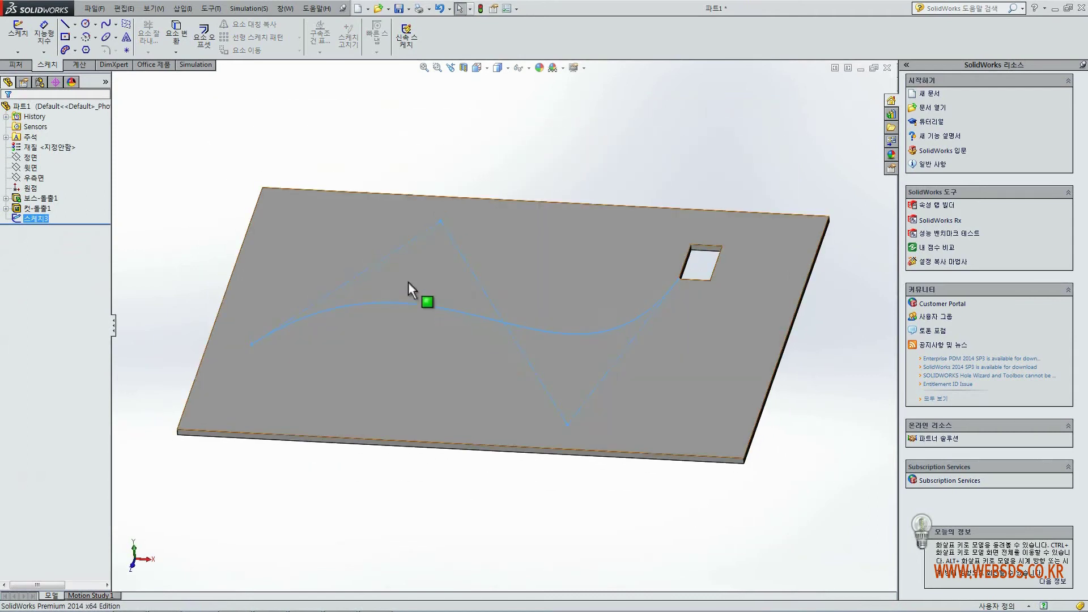
click(17, 65)
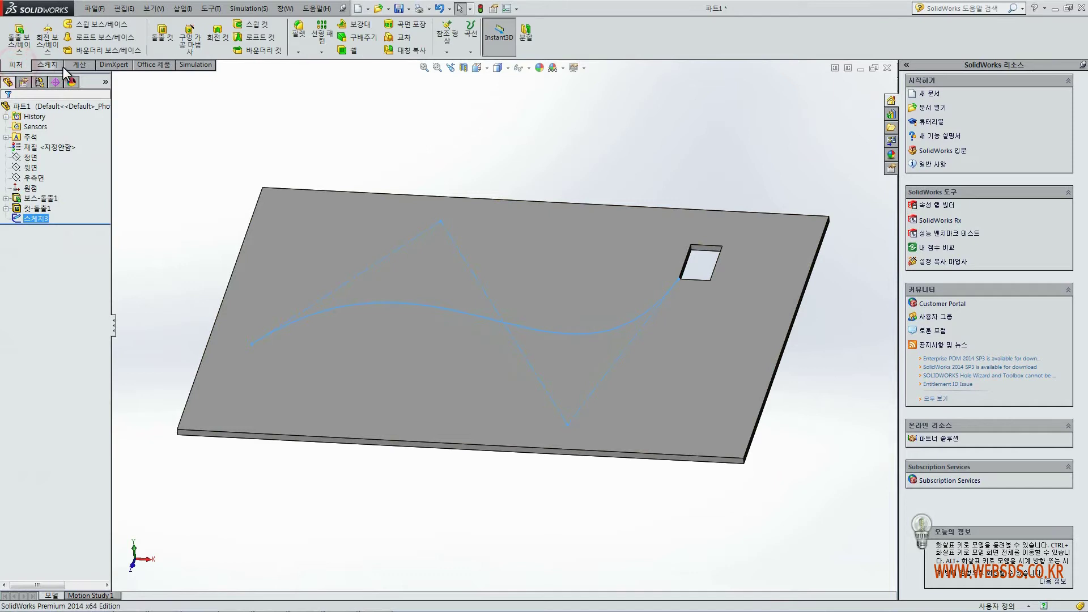
Curve-pattern Cut-Extrude1 along Sketch3 into 5 equally spaced instances aligned to the seed.
click(320, 53)
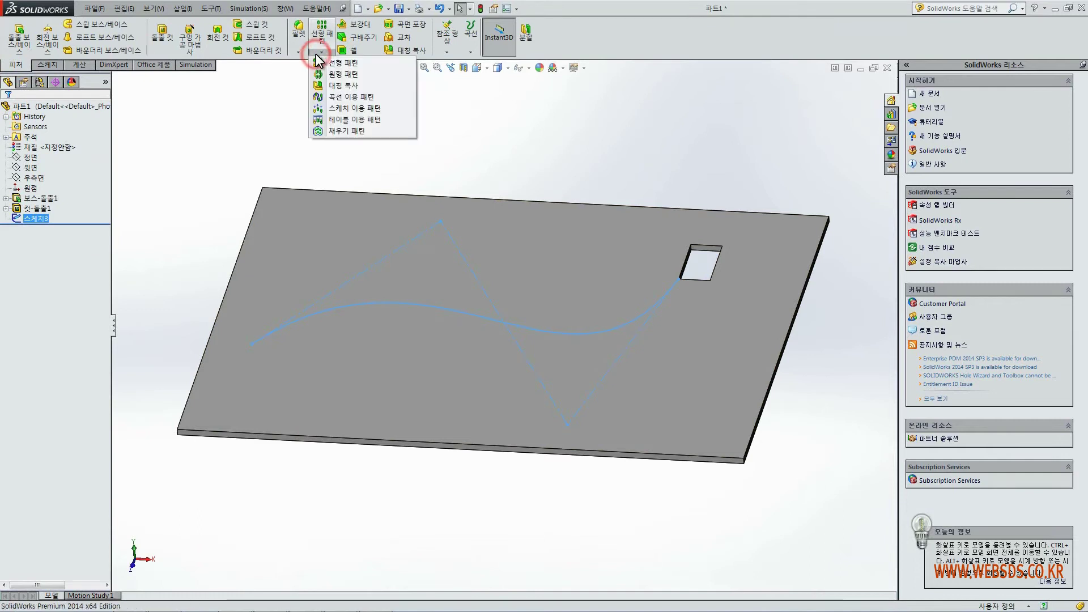
click(320, 53)
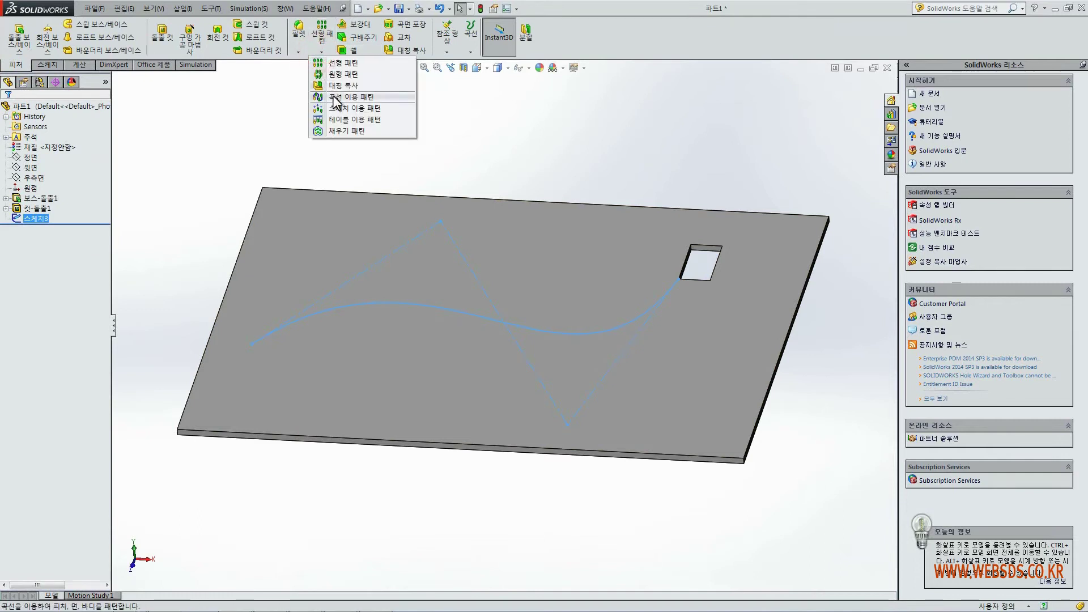
click(336, 99)
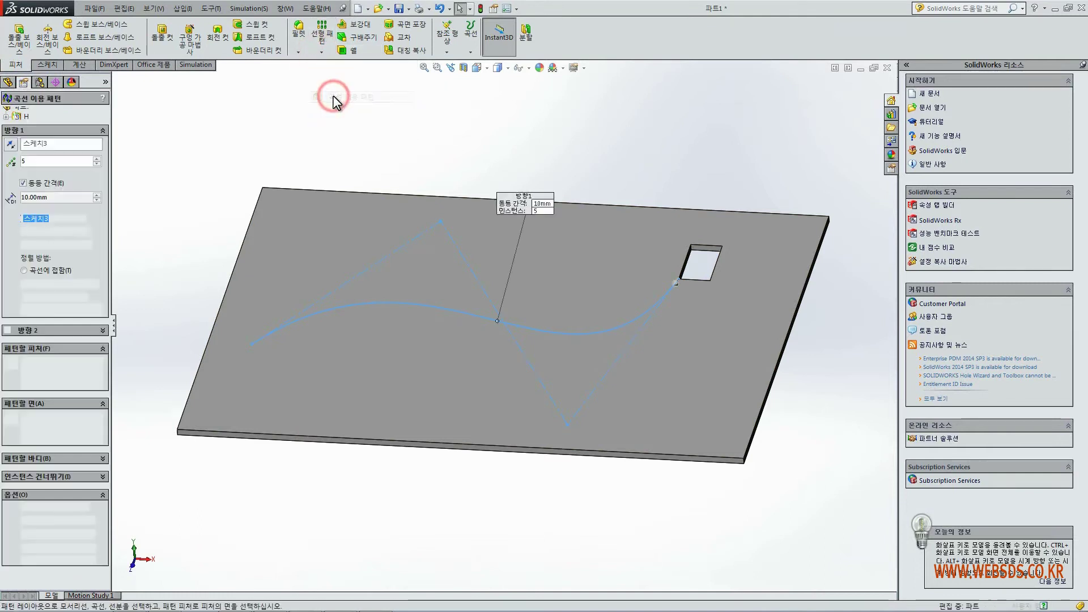
click(67, 145)
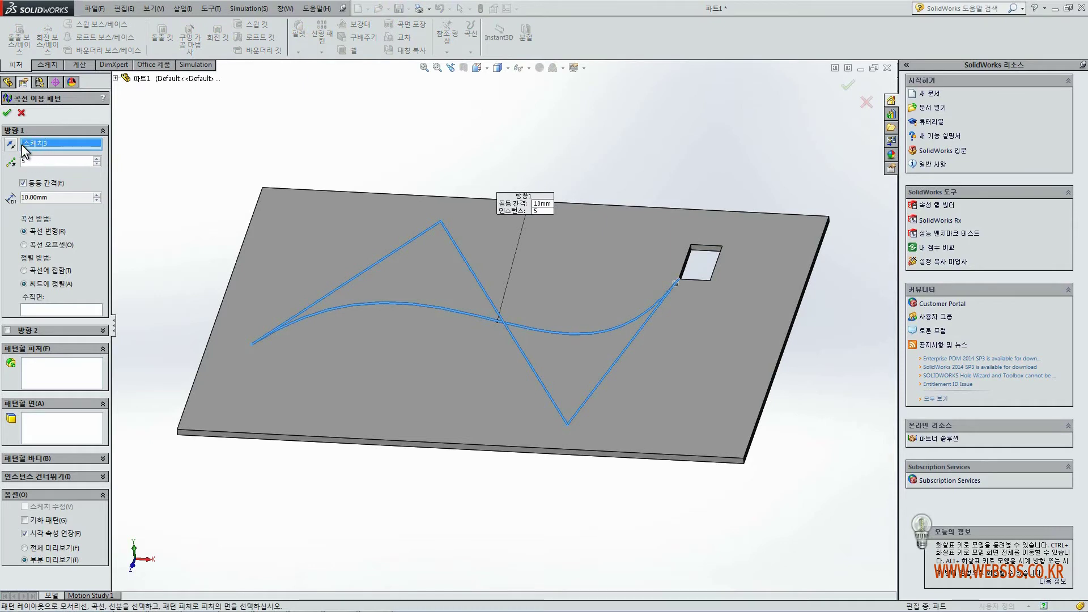
click(53, 372)
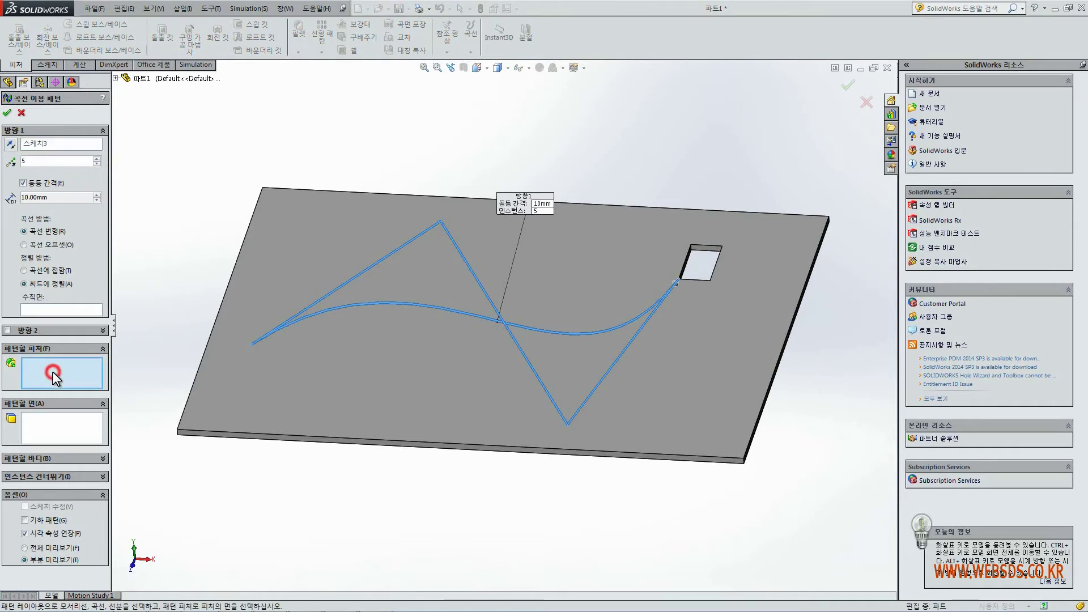
click(707, 248)
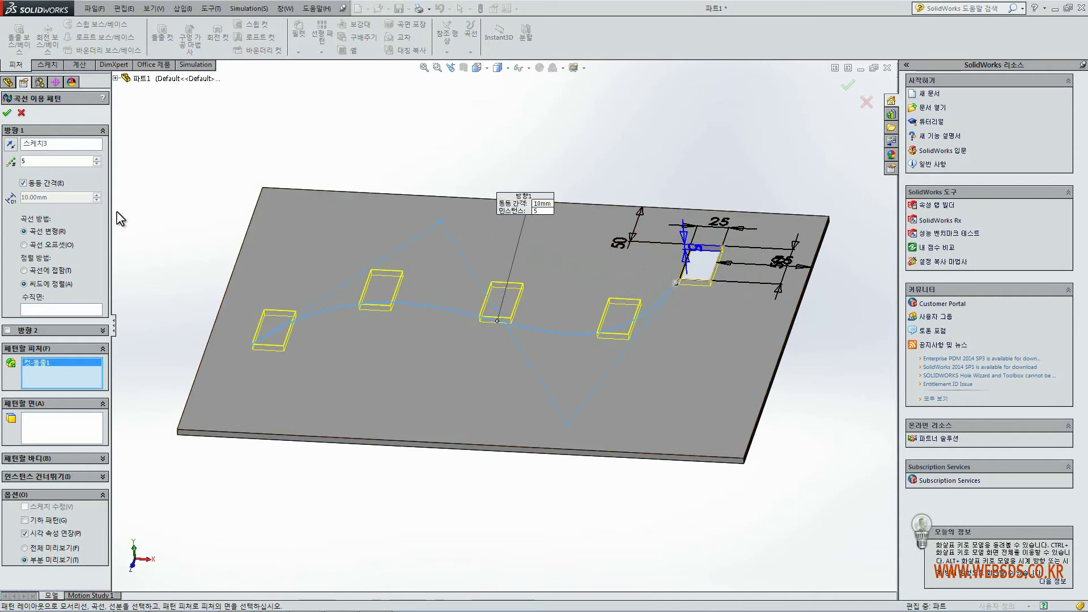
middle_drag(365, 114, 372, 121)
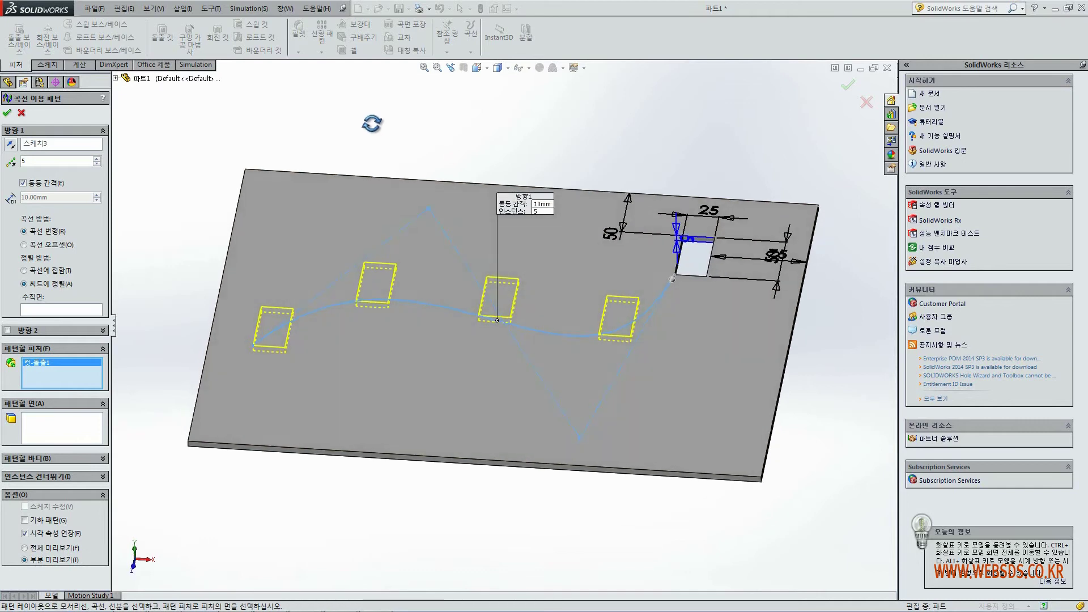
click(46, 269)
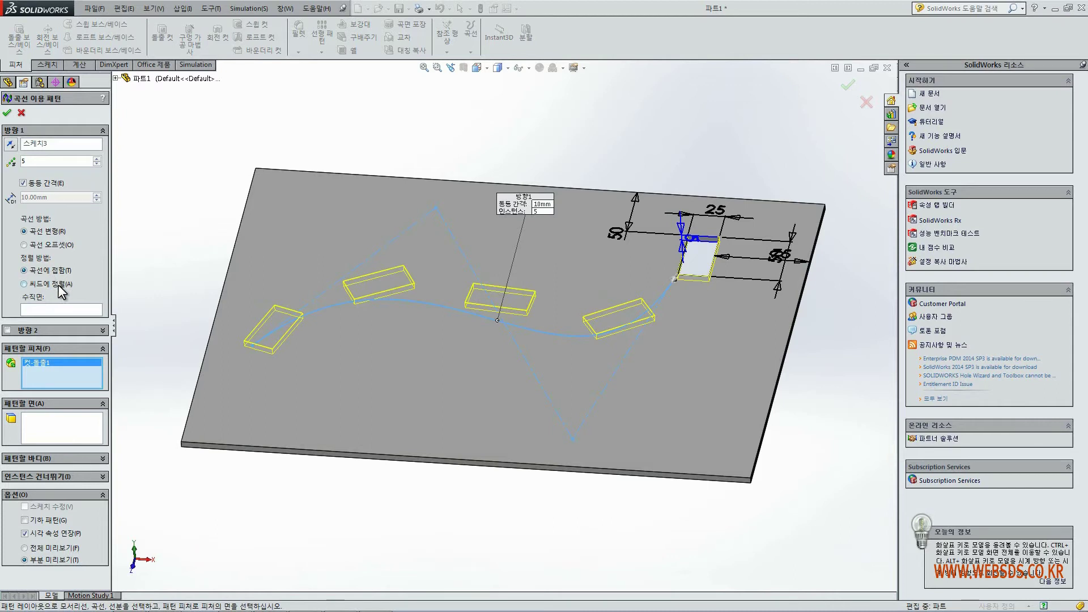
click(59, 285)
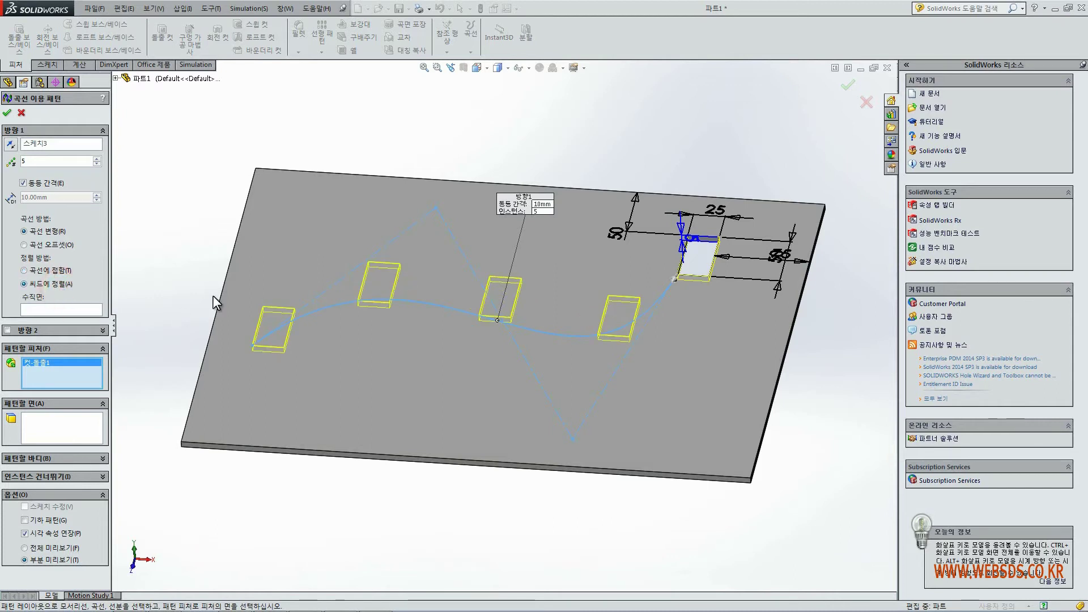
mouse_move(214, 297)
middle_down()
mouse_move(183, 231)
mouse_move(171, 299)
mouse_move(277, 236)
mouse_move(281, 306)
mouse_move(196, 321)
middle_up()
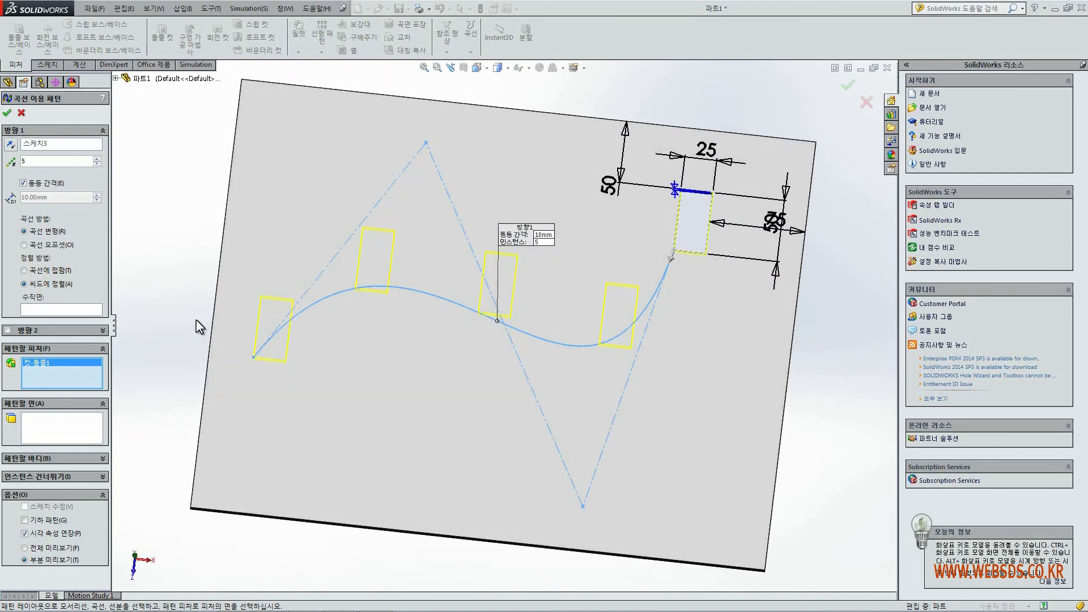
click(7, 114)
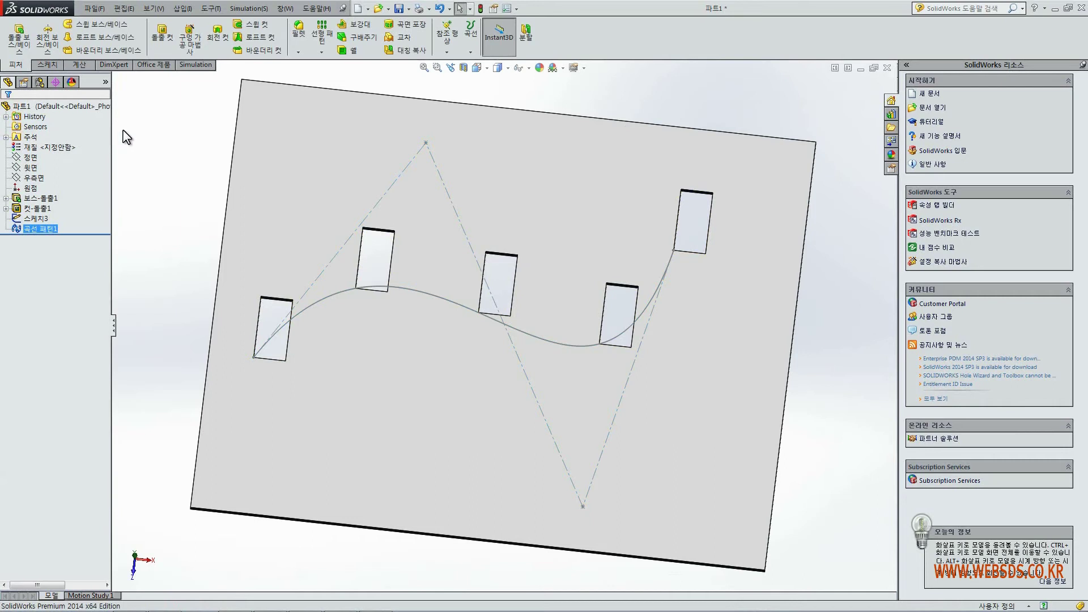
Switch to isometric view and select CurvePattern1 in the feature tree.
key(ctrl+7)
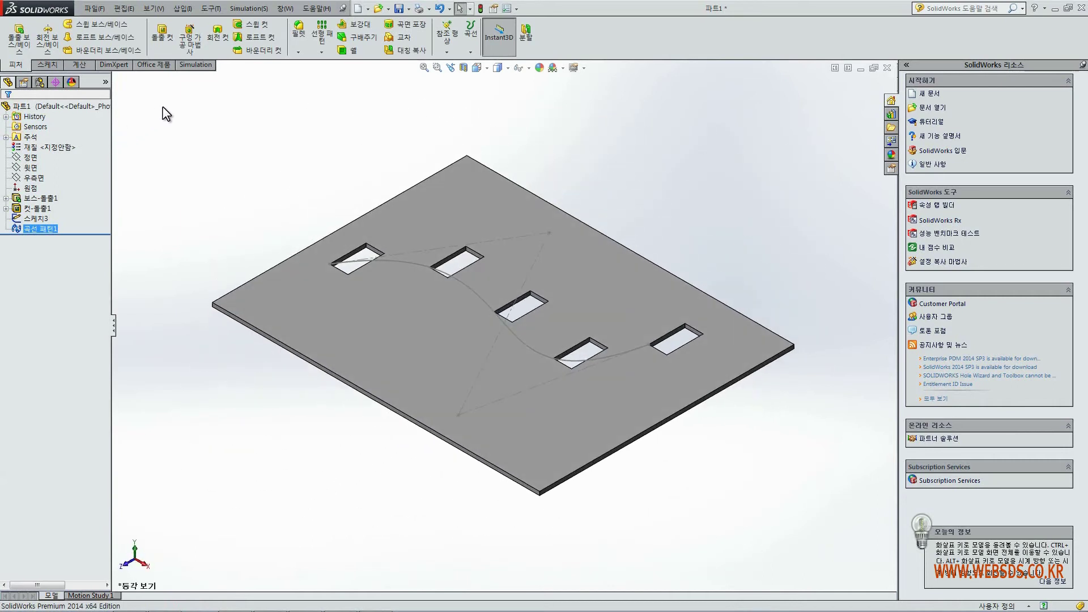
click(195, 128)
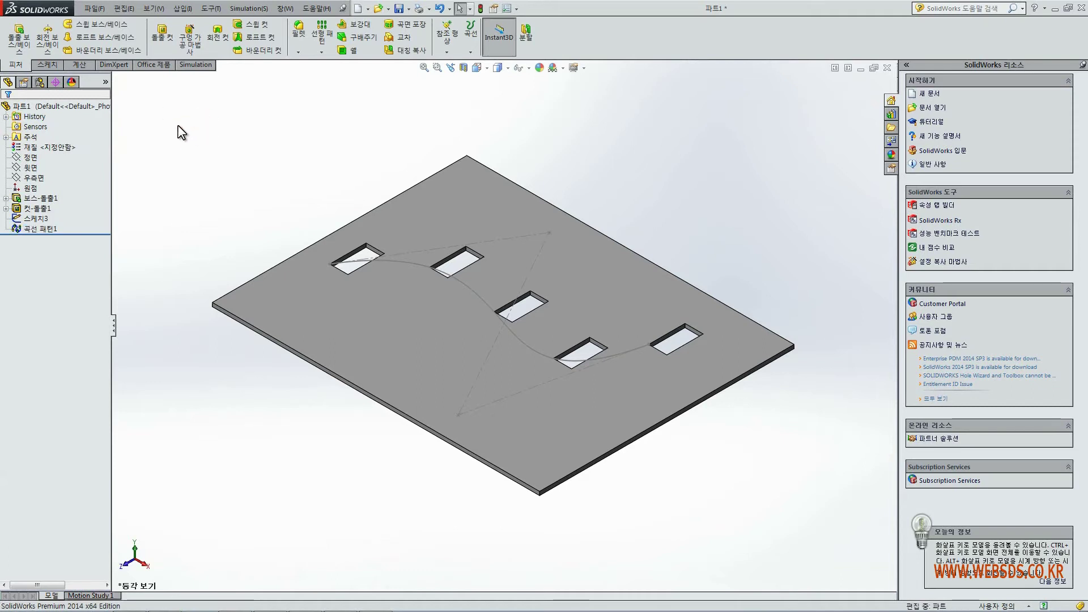
click(50, 229)
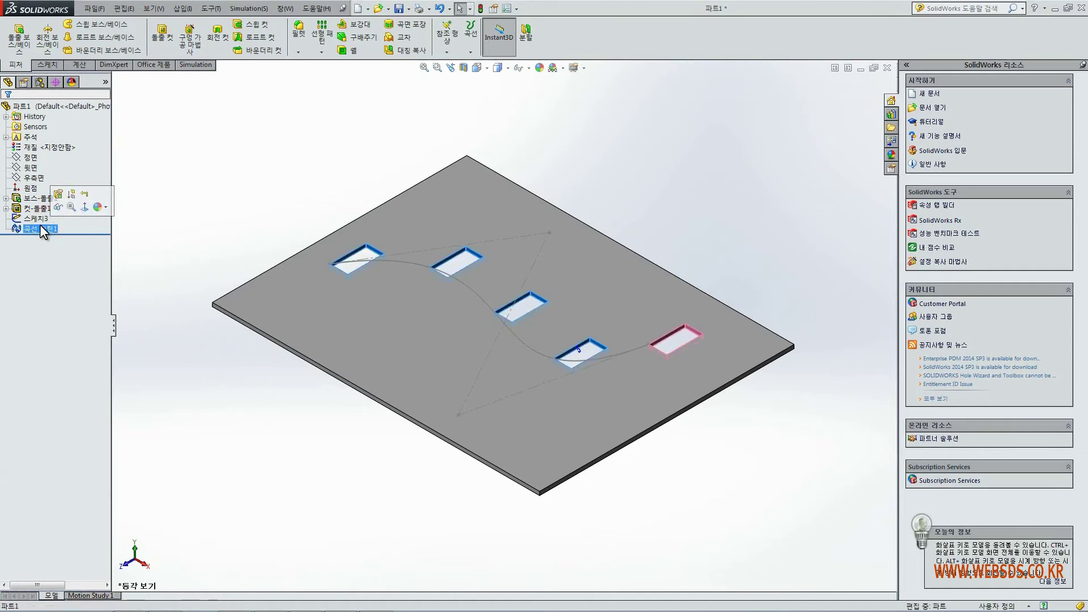
Delete CurvePattern1 and its spline sketch, Sketch3.
key(Delete)
key(Return)
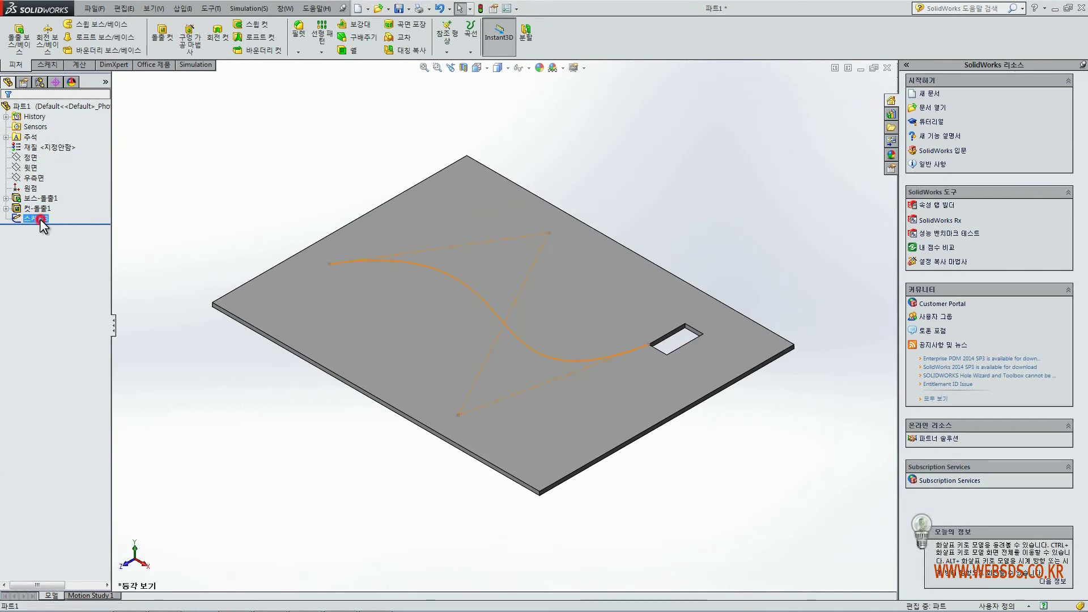
click(39, 219)
key(Delete)
key(Return)
click(229, 190)
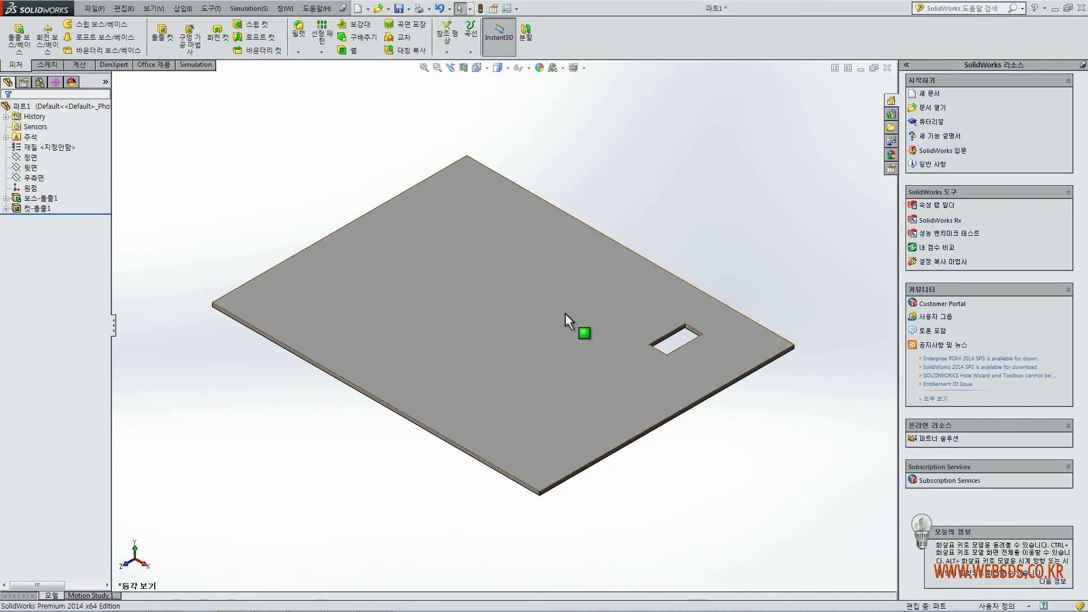
Start a new sketch on the plate's top face, viewed Normal To.
double_click(522, 330)
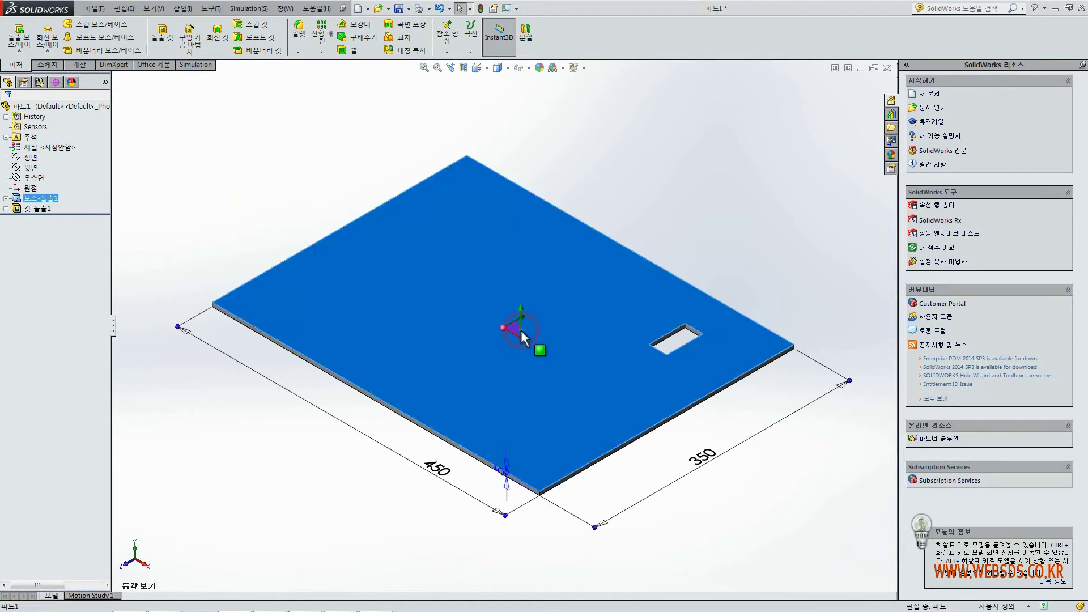
key(ctrl+8)
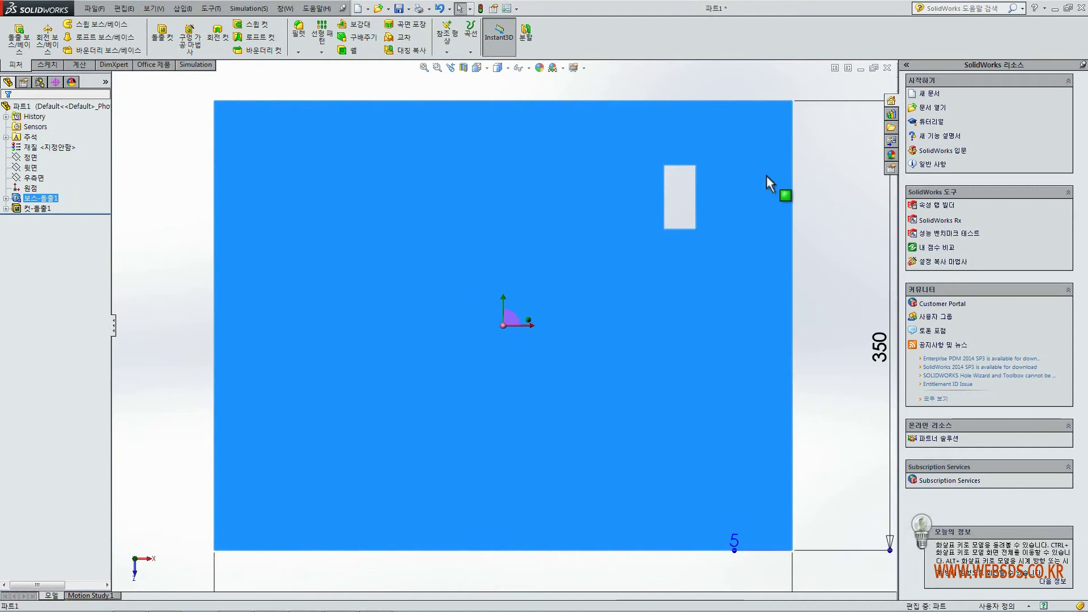
right_click(450, 172)
click(479, 151)
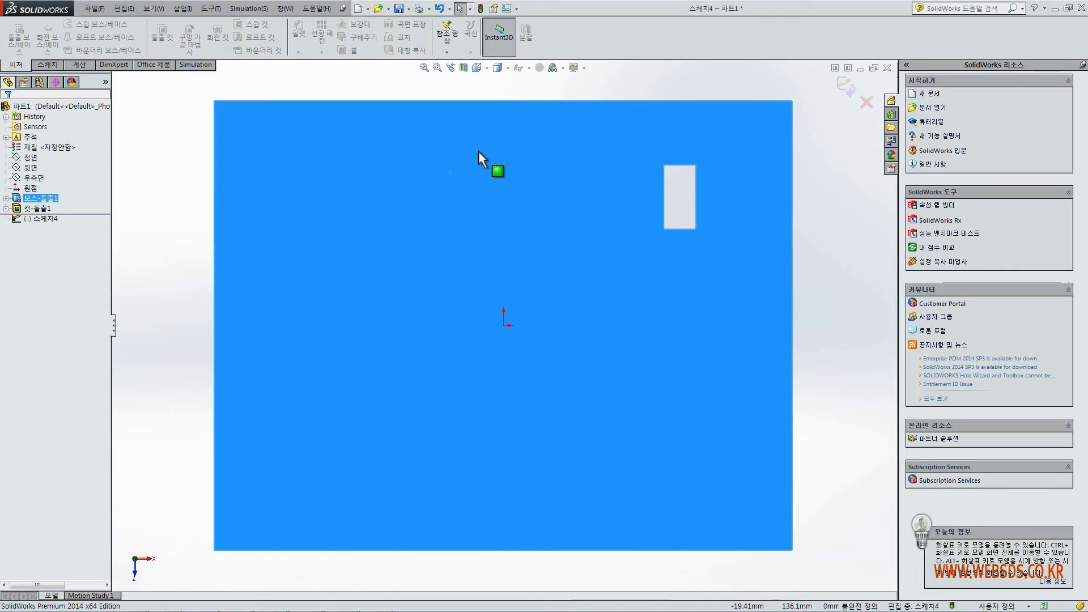
Place three sketch points in a horizontal row left of the rectangular cut-out.
click(47, 64)
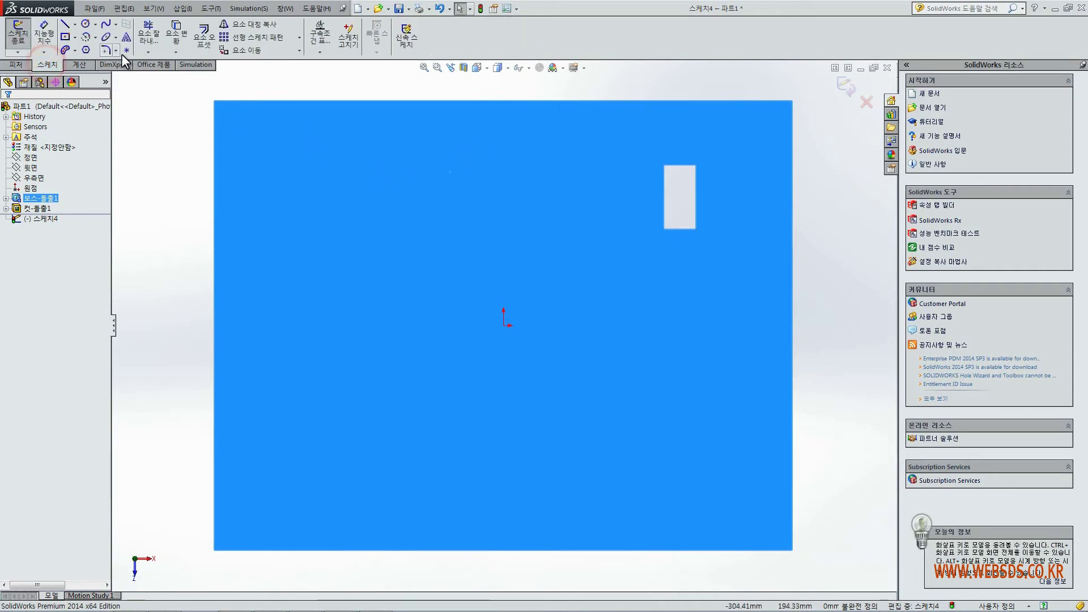
click(126, 50)
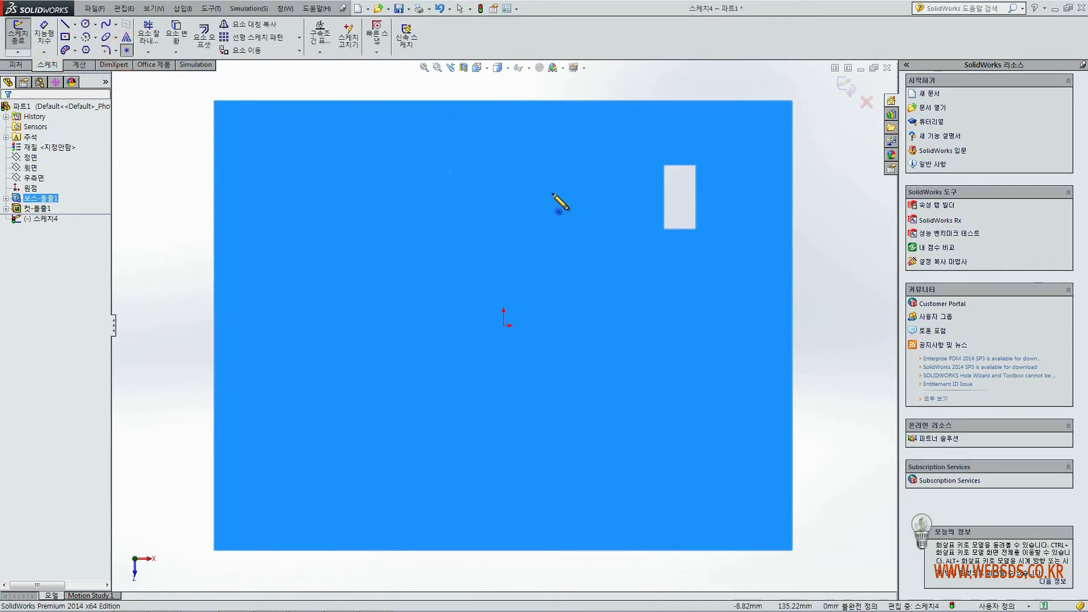
click(593, 196)
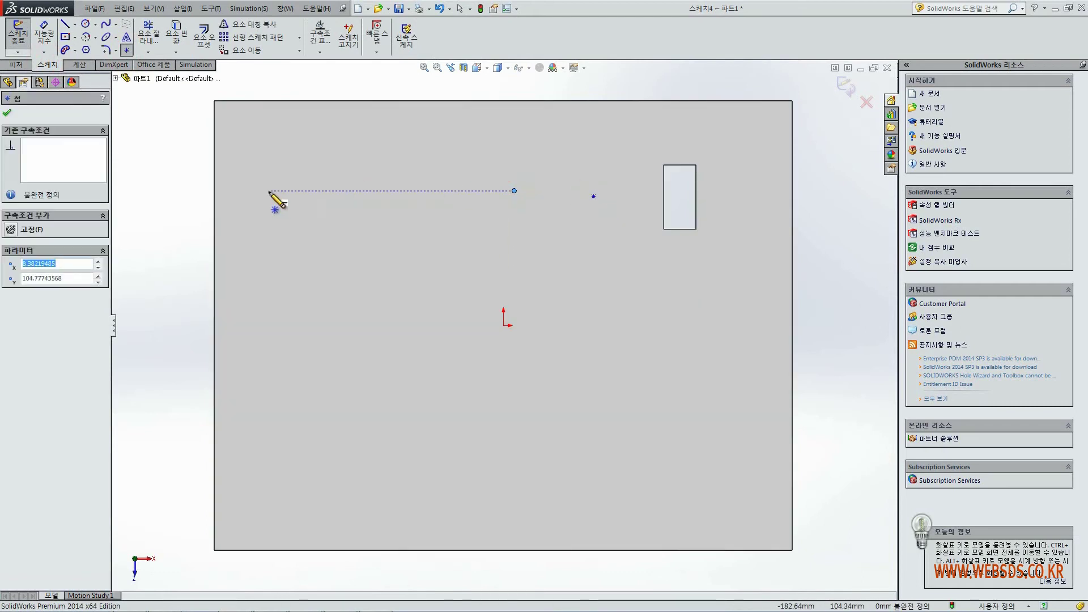
click(279, 191)
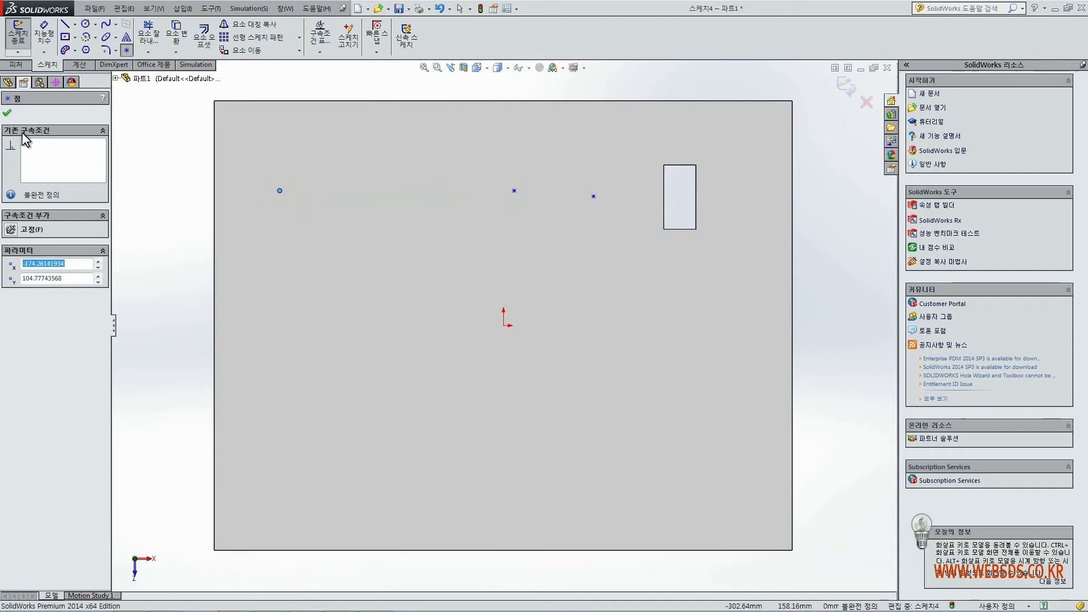
click(7, 114)
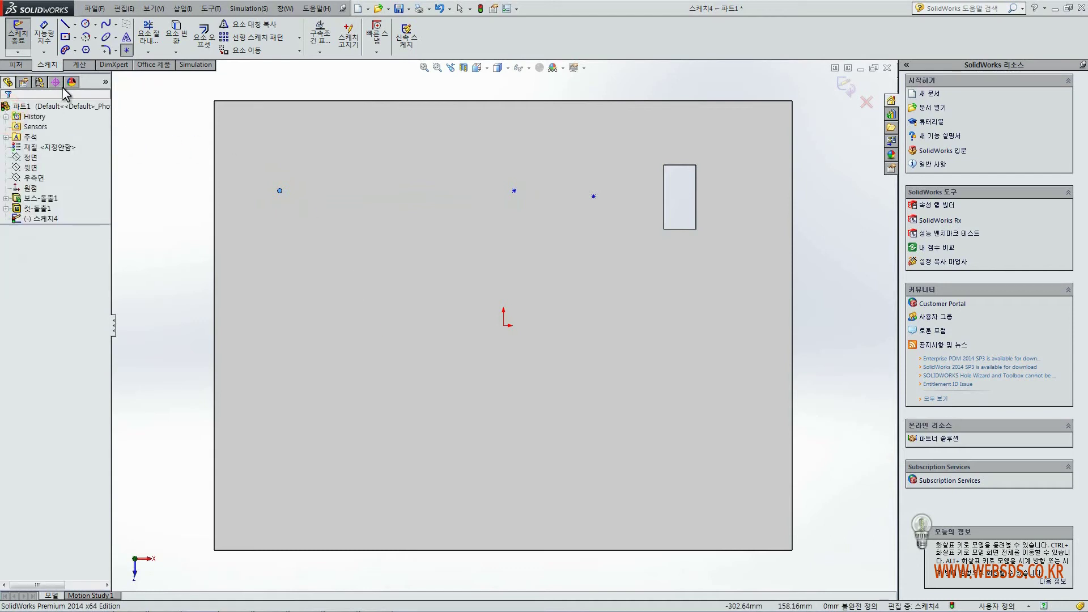
right_click(663, 202)
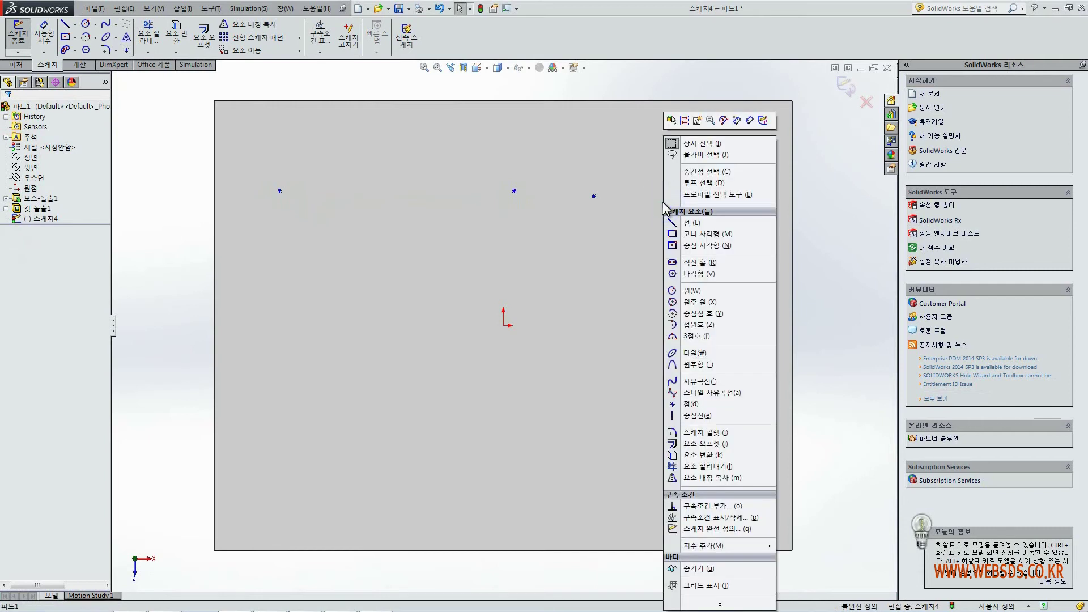
Add a Horizontal relation between the cut-out's left-edge midpoint and the three points.
click(695, 172)
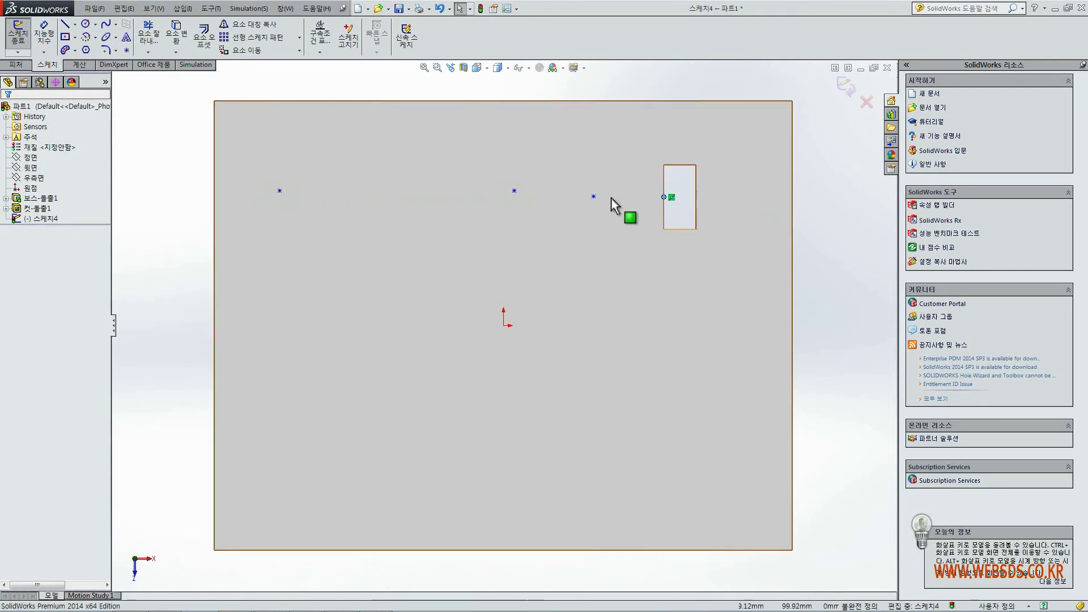
ctrl+click(593, 196)
ctrl+click(514, 190)
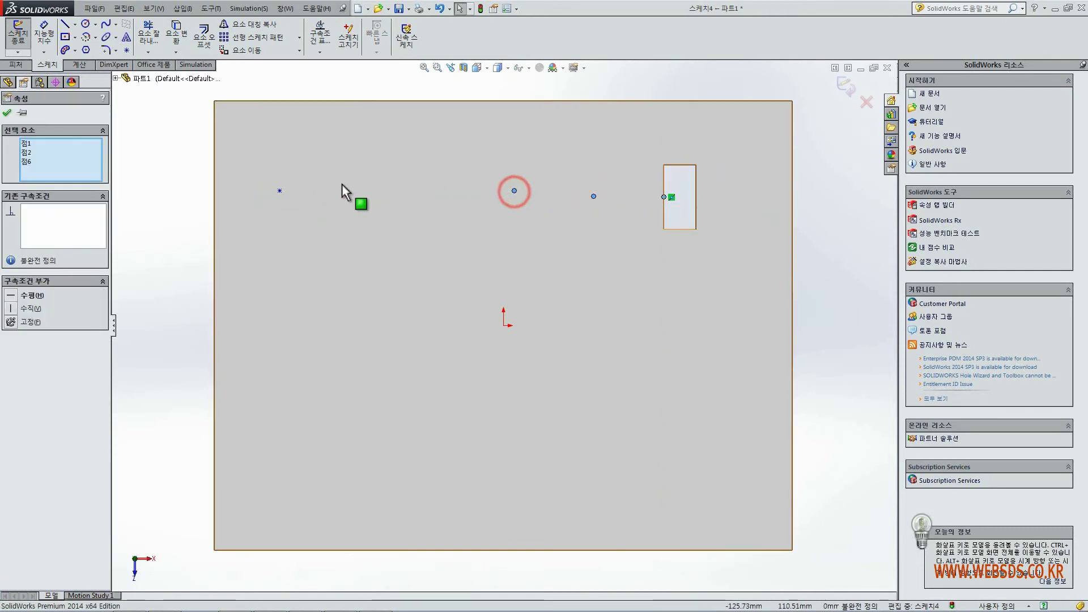
ctrl+click(280, 190)
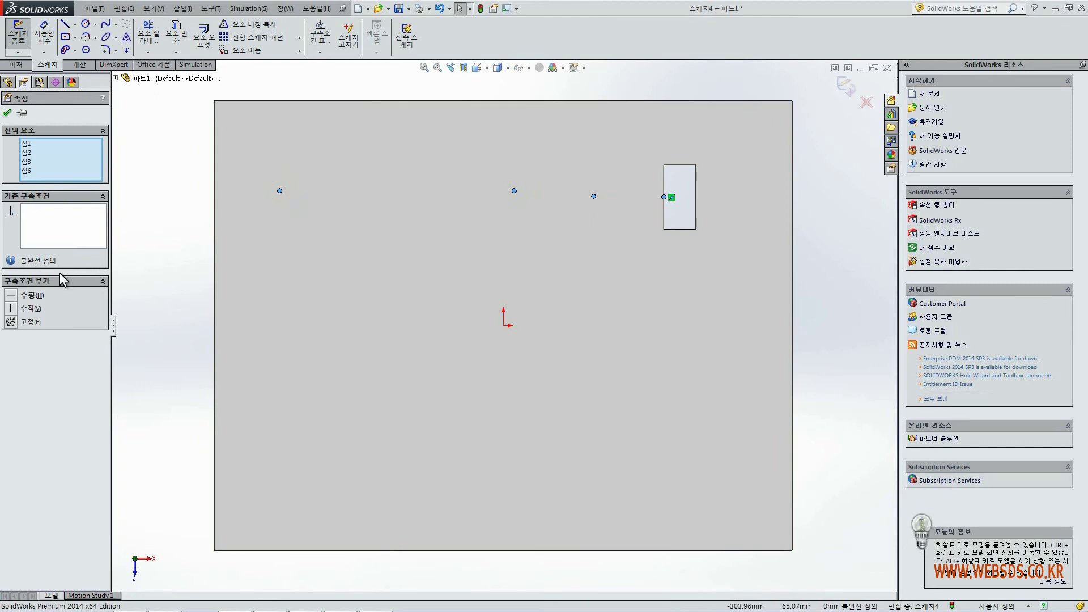
click(32, 295)
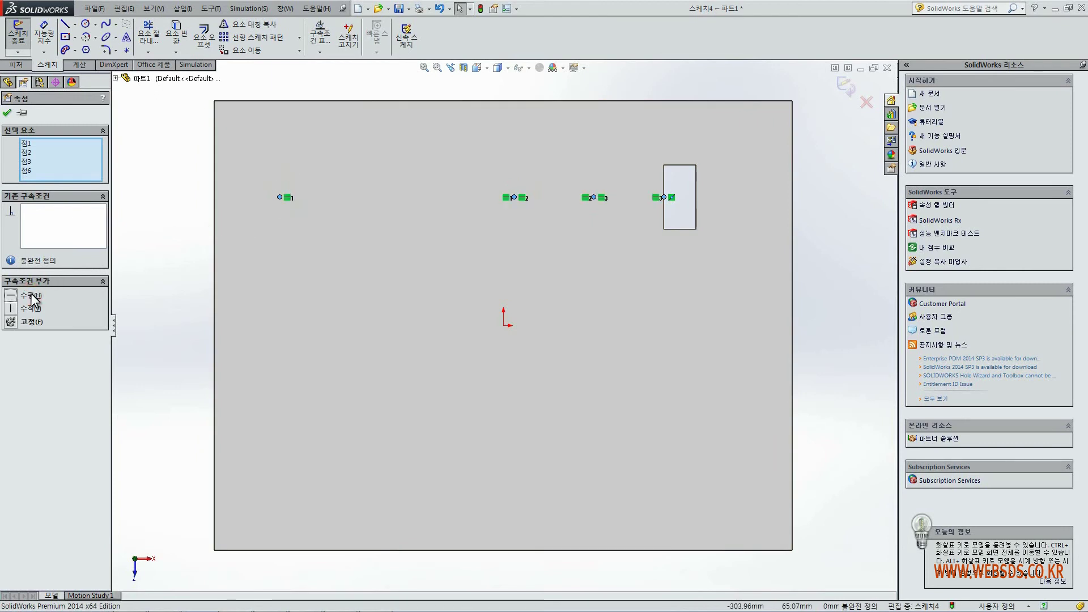
click(173, 166)
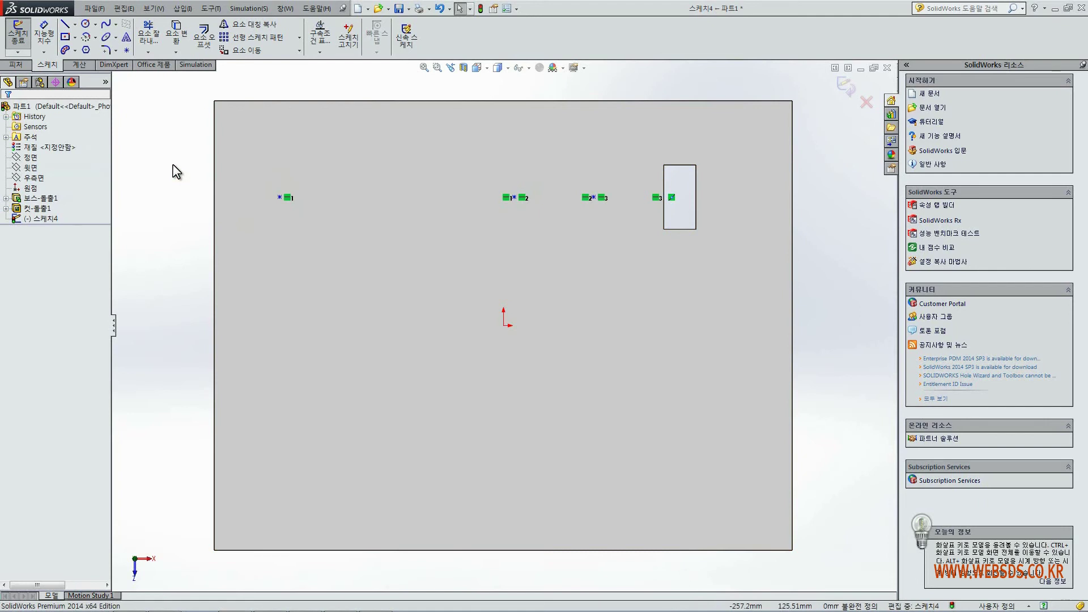
Dimension the two nearer points 75 and 150 mm from the cut-out's left edge.
click(44, 33)
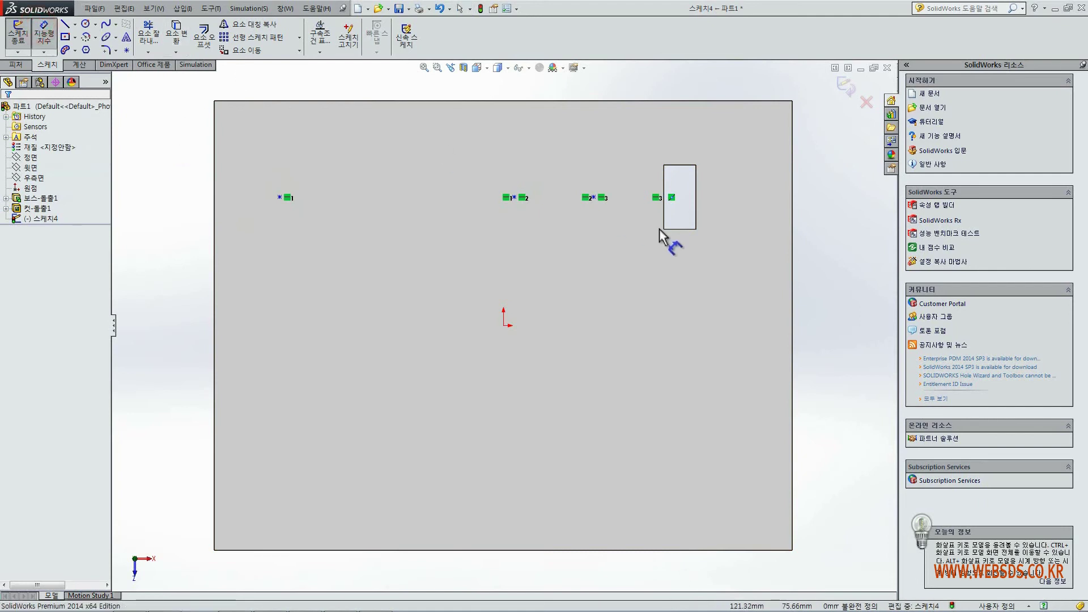
click(663, 189)
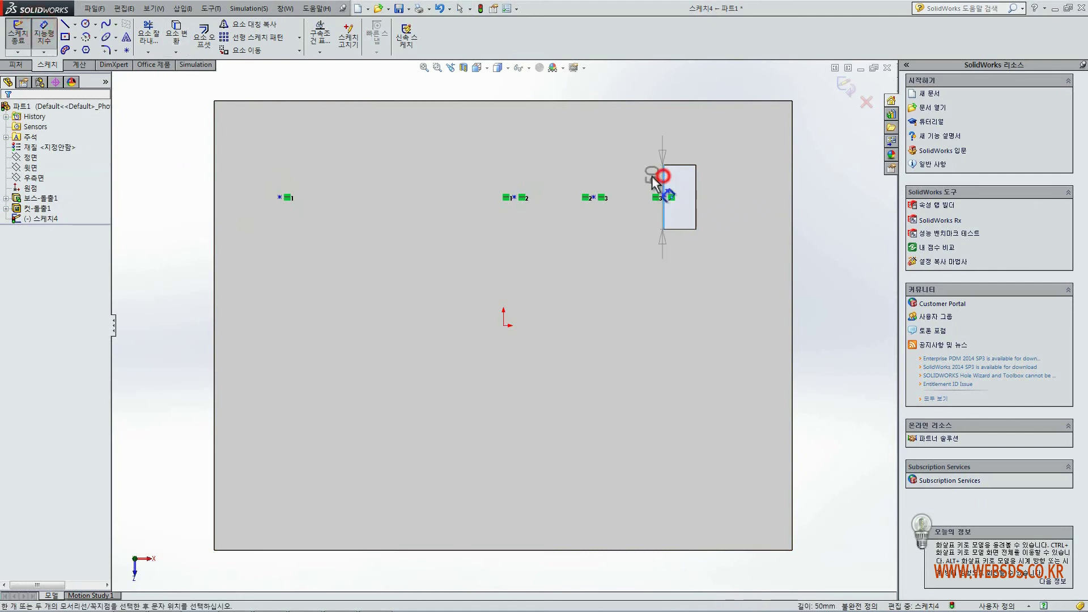
click(593, 197)
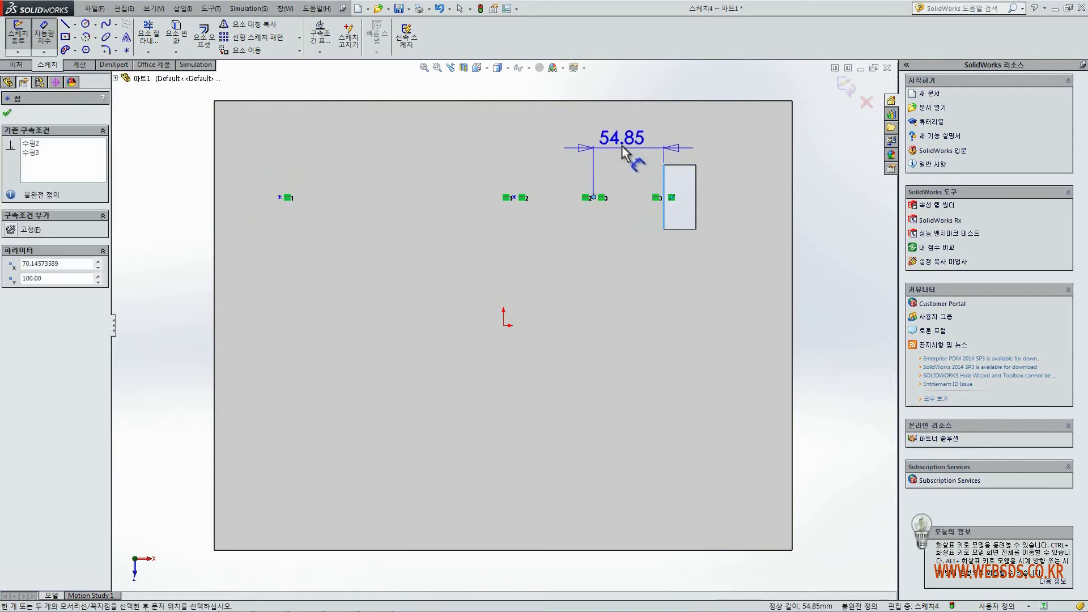
click(621, 145)
text(75)
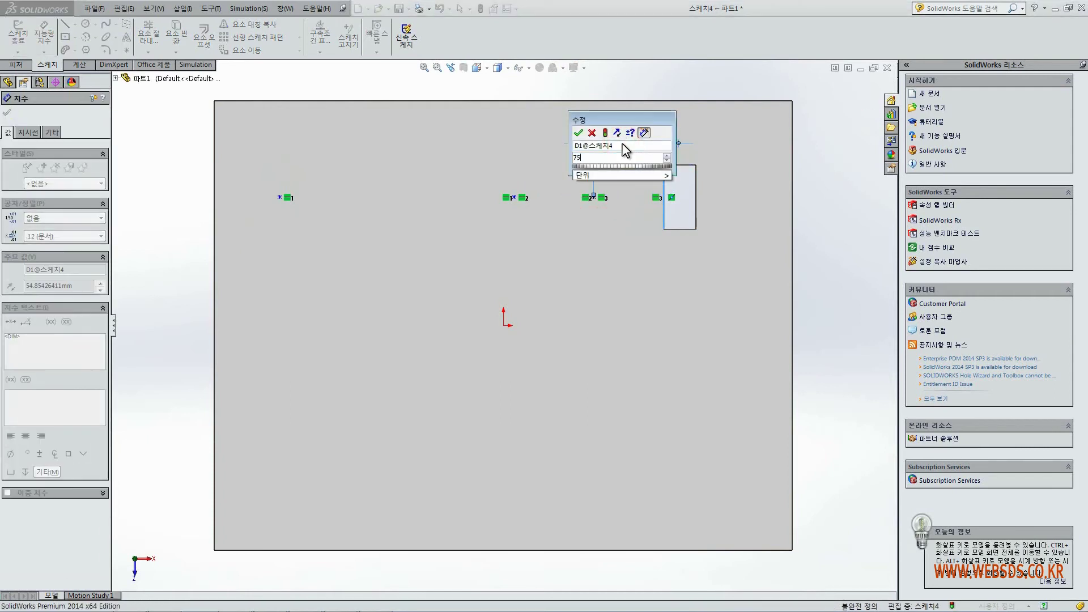
key(Return)
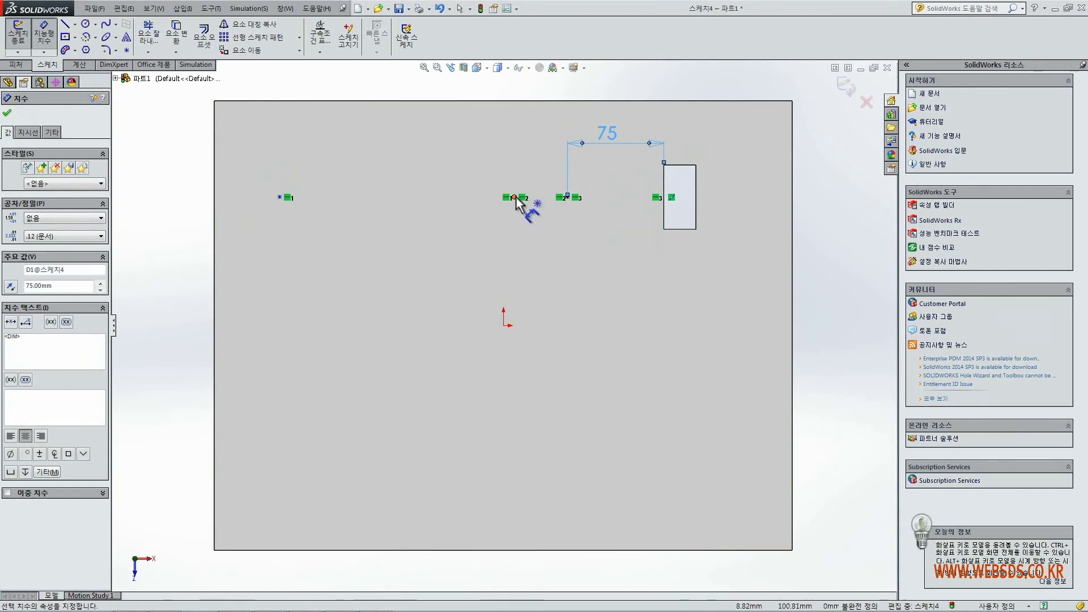
click(514, 197)
click(663, 196)
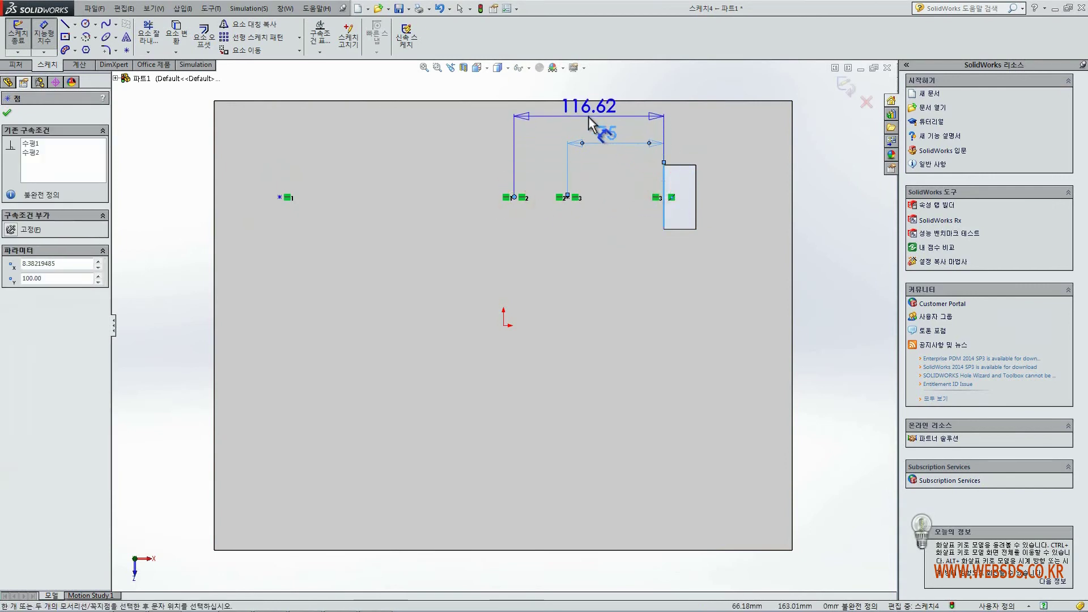
click(590, 119)
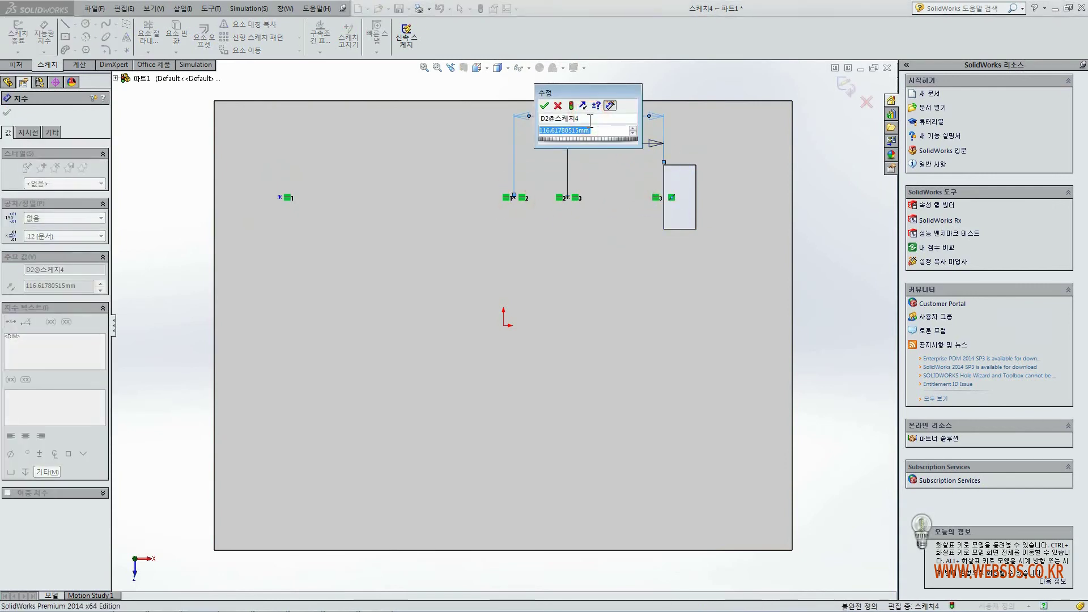
text(150)
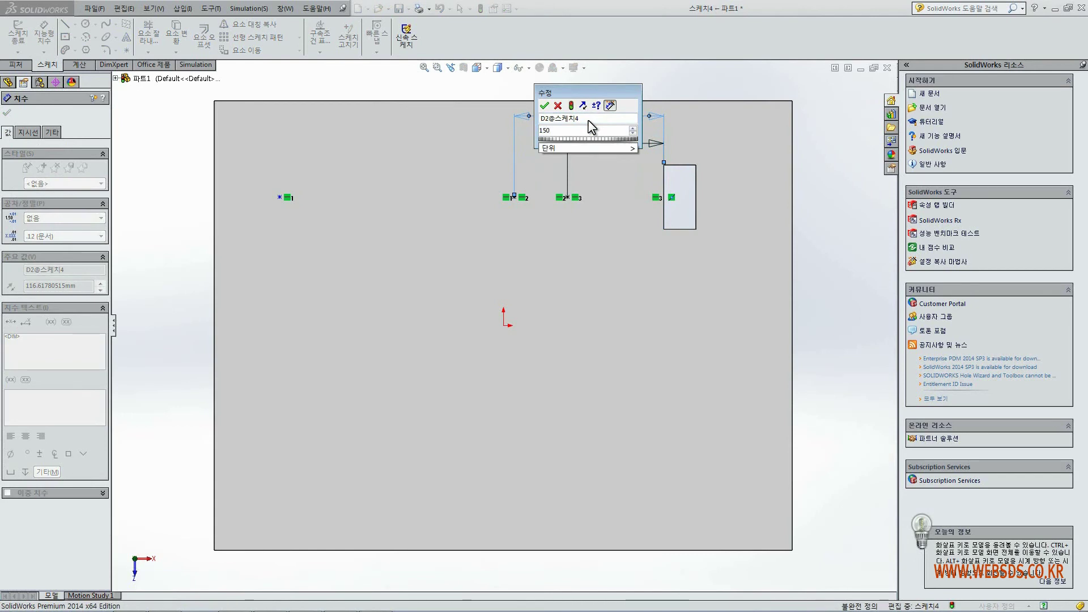
key(Return)
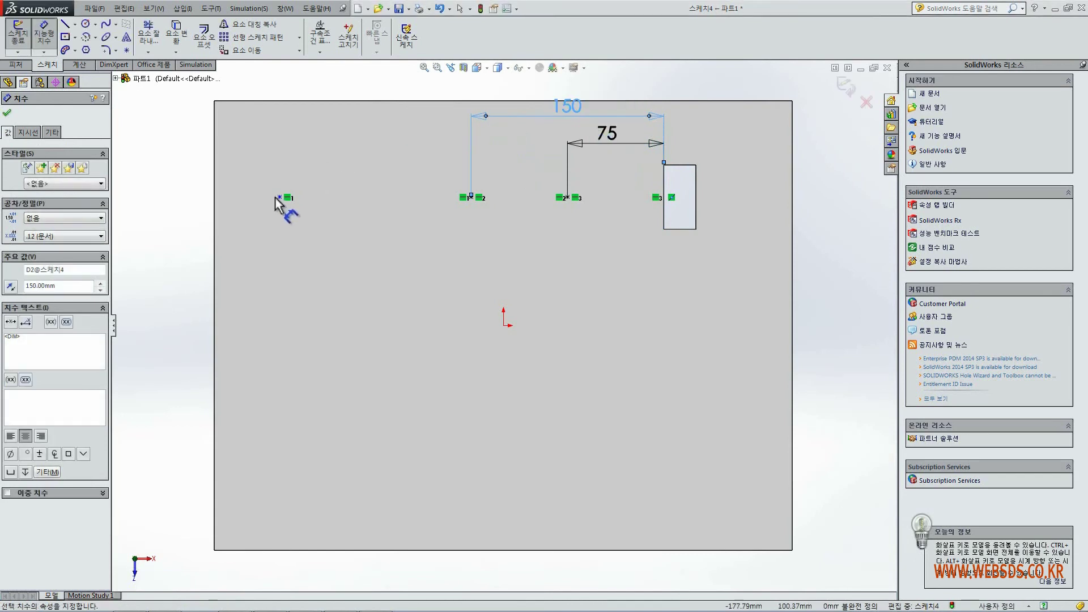
Dimension the leftmost point 325 mm from the cut-out's left edge.
click(277, 197)
click(664, 213)
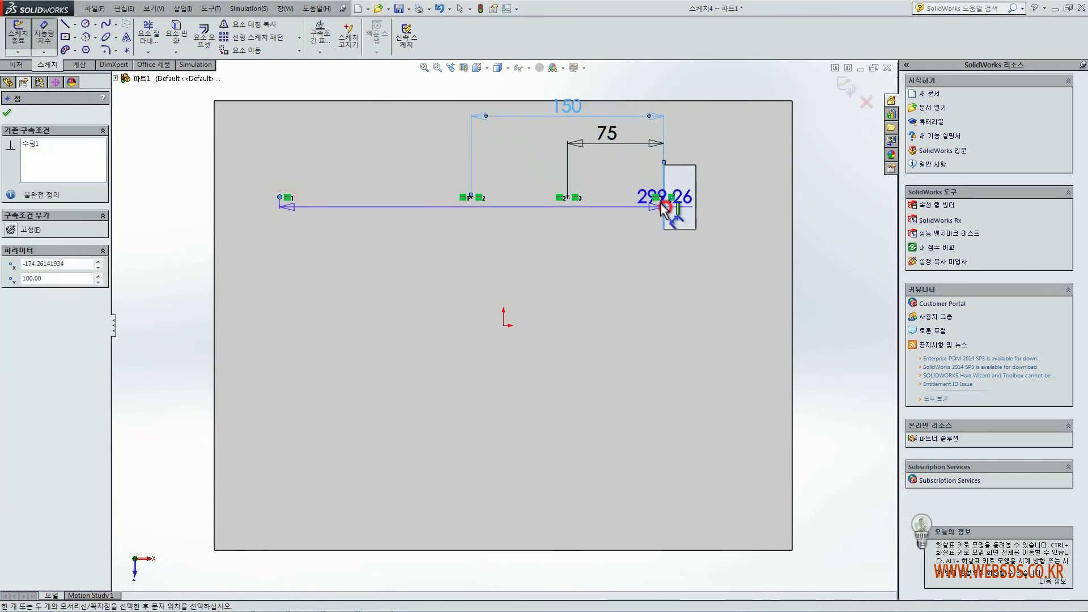
key(z)
click(508, 129)
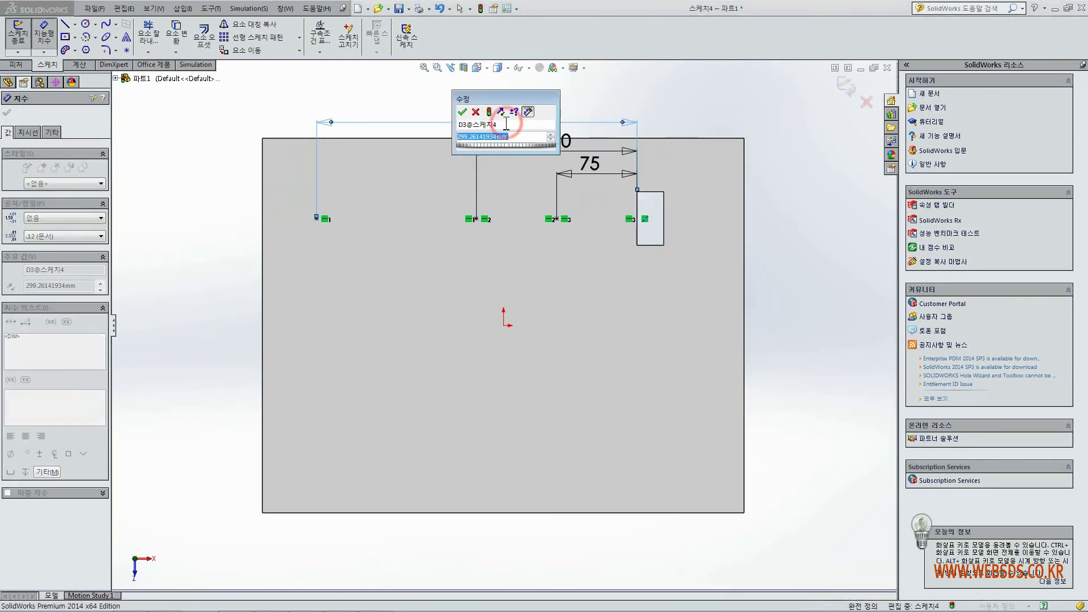
text(325)
key(Return)
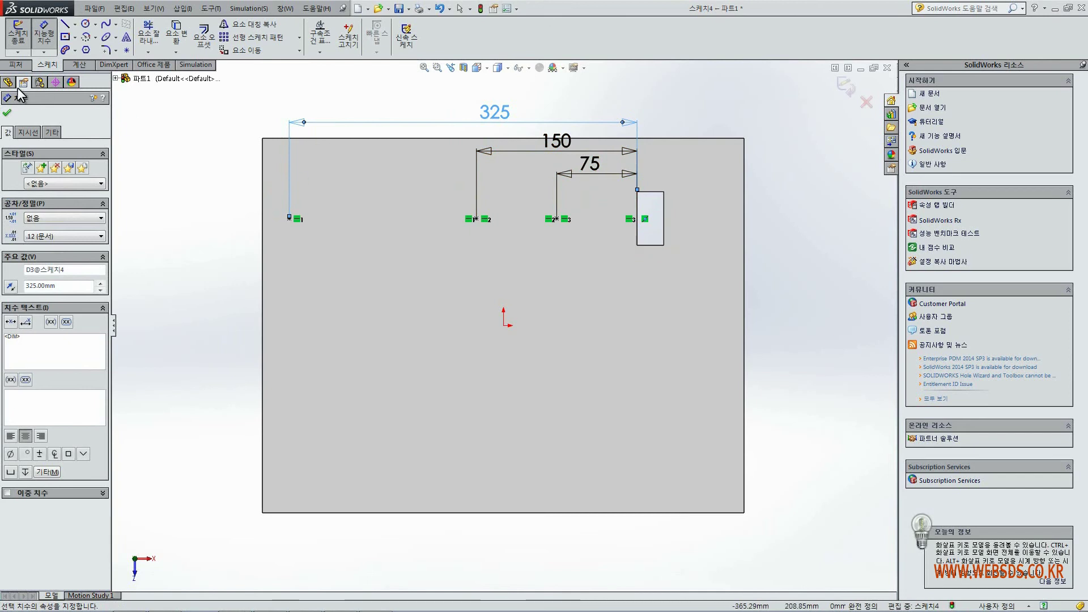
click(7, 112)
click(198, 152)
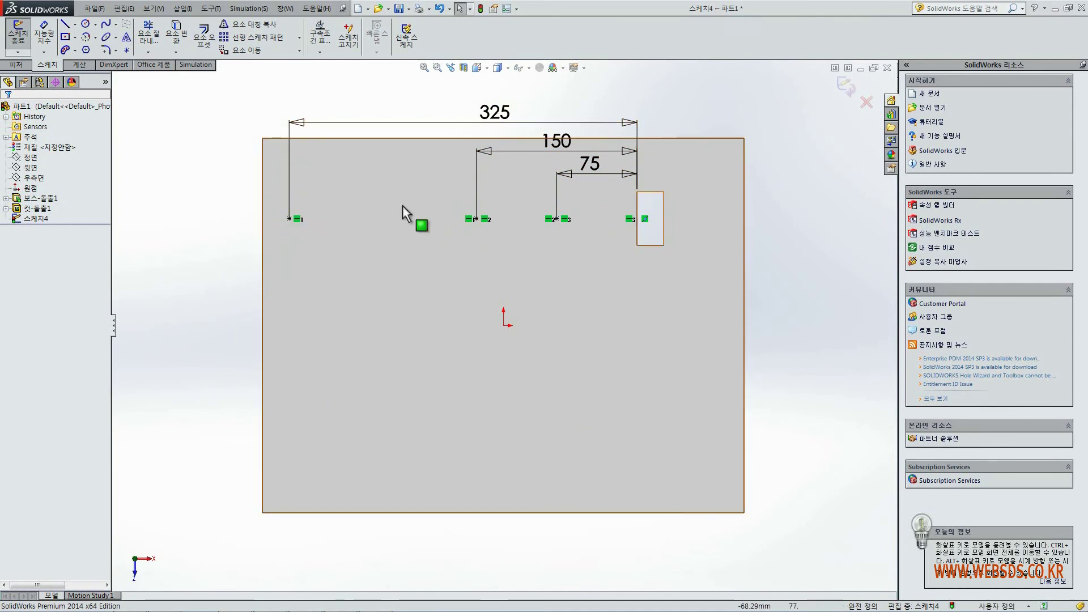
Draw a horizontal centreline across the middle of the plate.
click(65, 24)
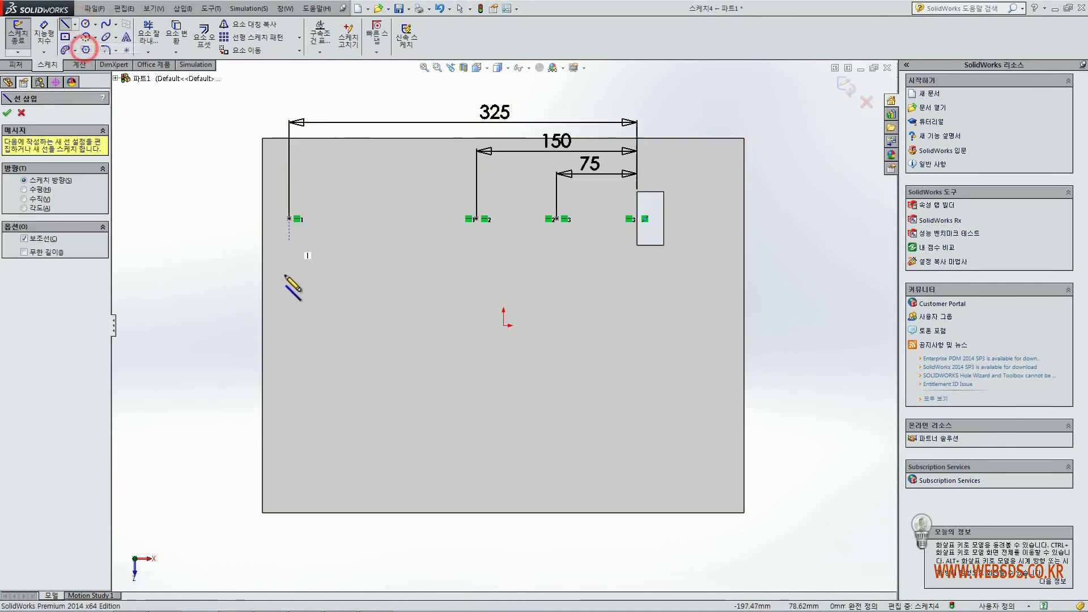
click(264, 325)
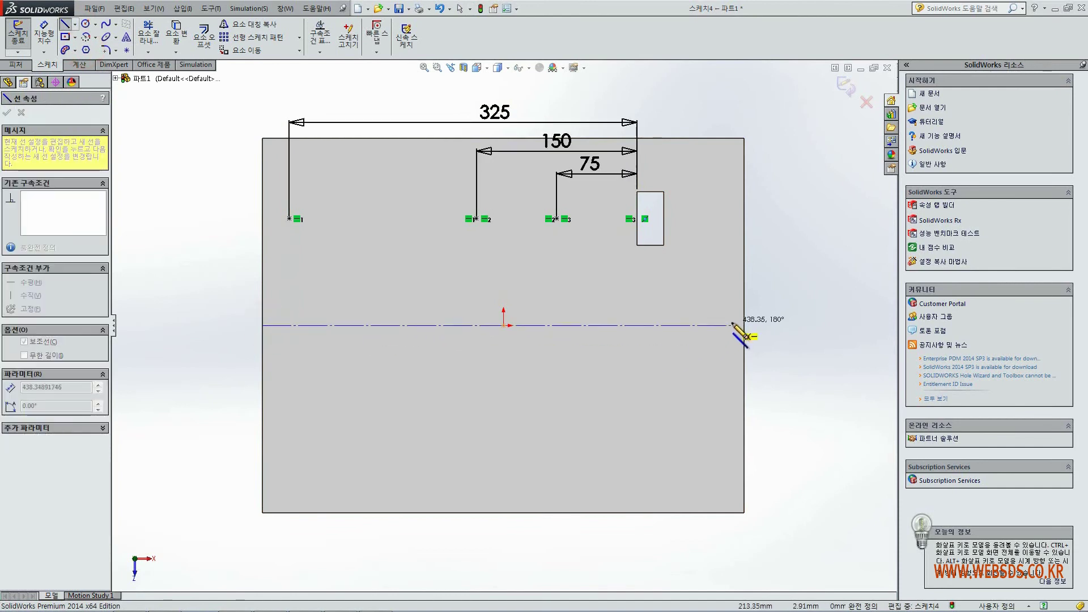
key(Escape)
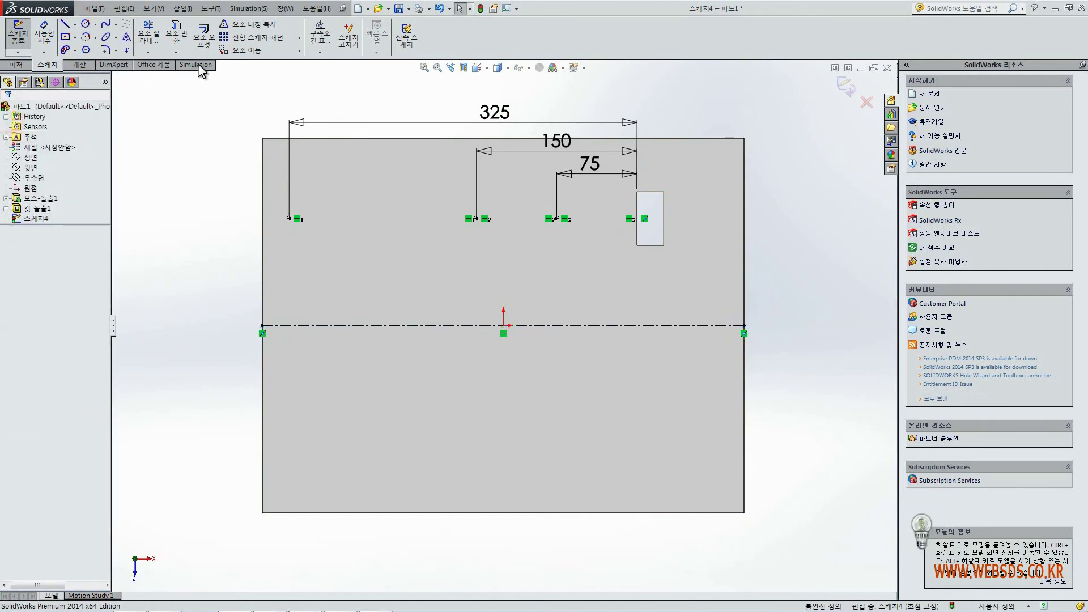
Mirror the three sketch points about the horizontal centreline.
click(244, 25)
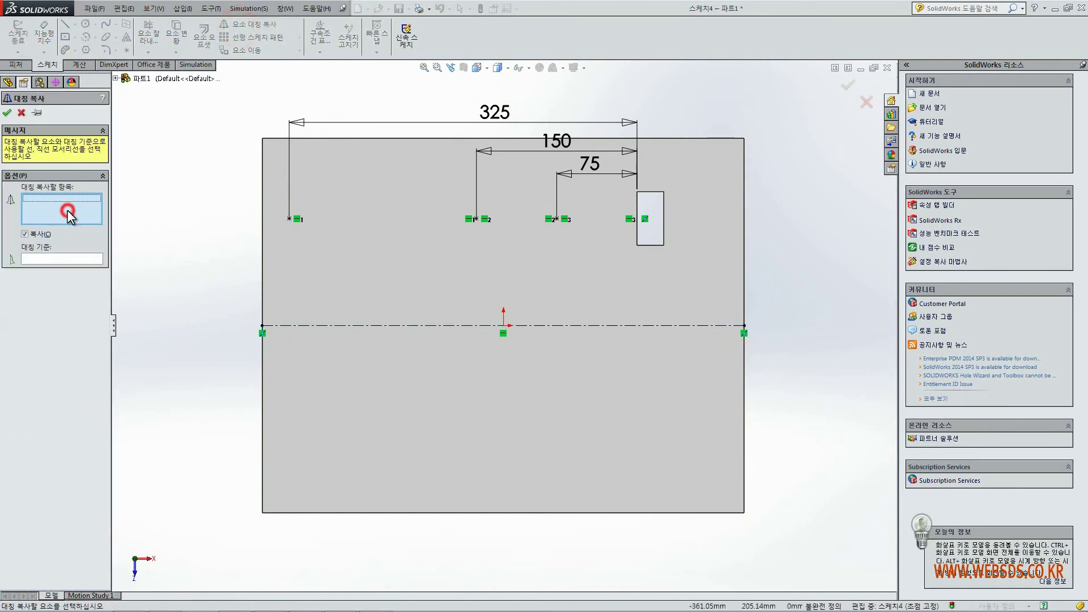
click(289, 218)
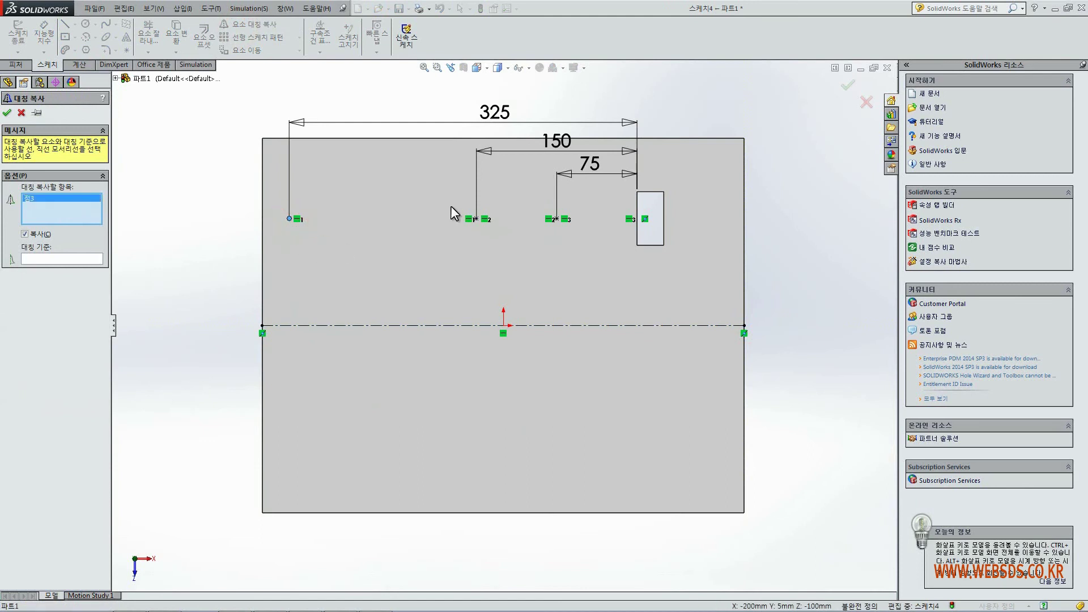
click(475, 219)
click(556, 219)
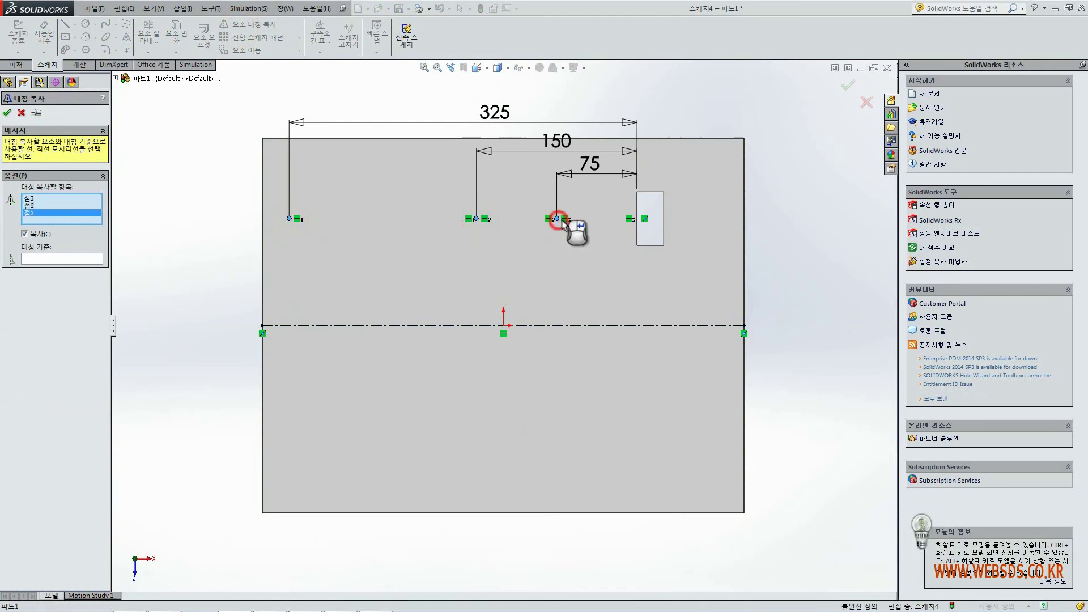
click(72, 257)
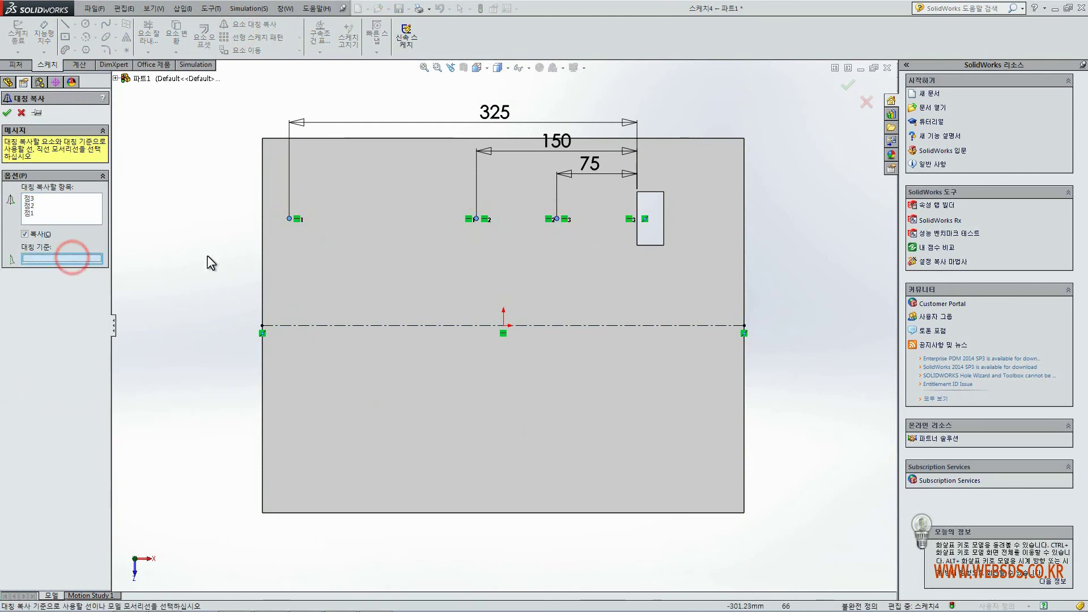
click(362, 325)
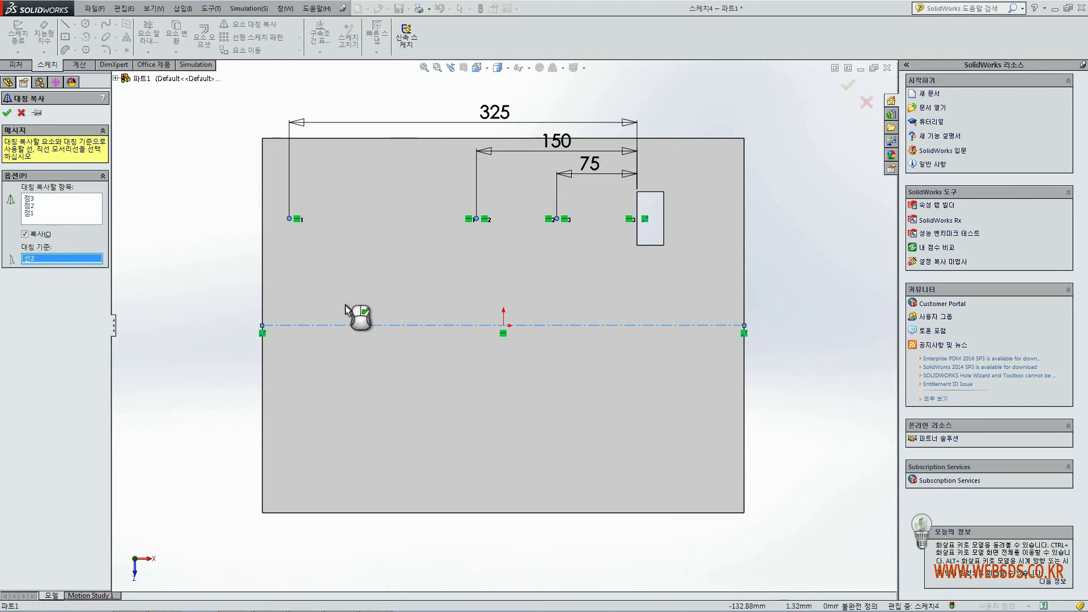
click(9, 115)
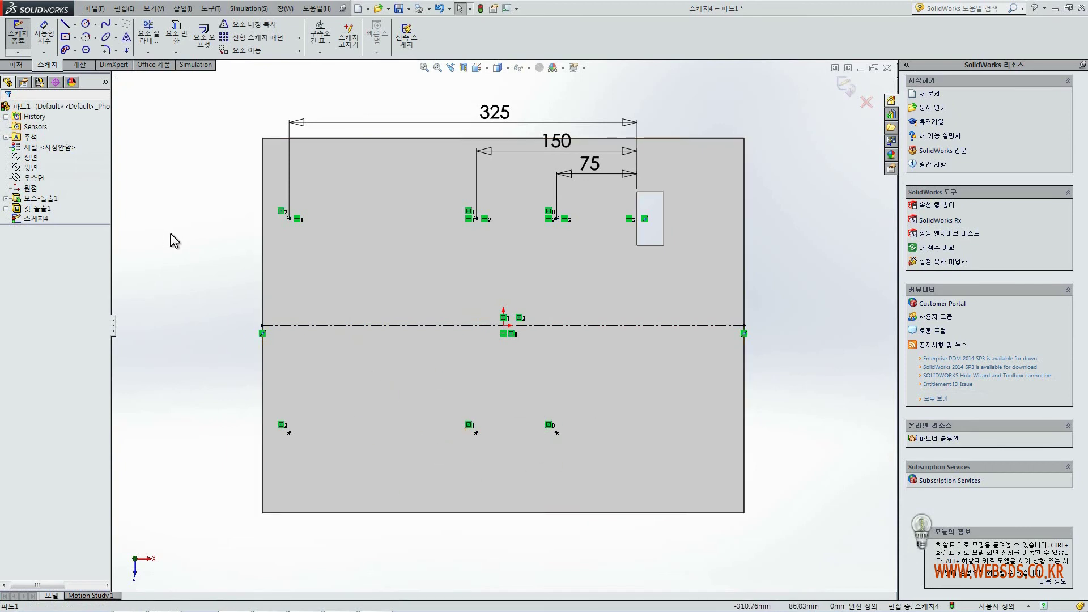
Place one point below the cut-out and another on the centreline.
click(126, 50)
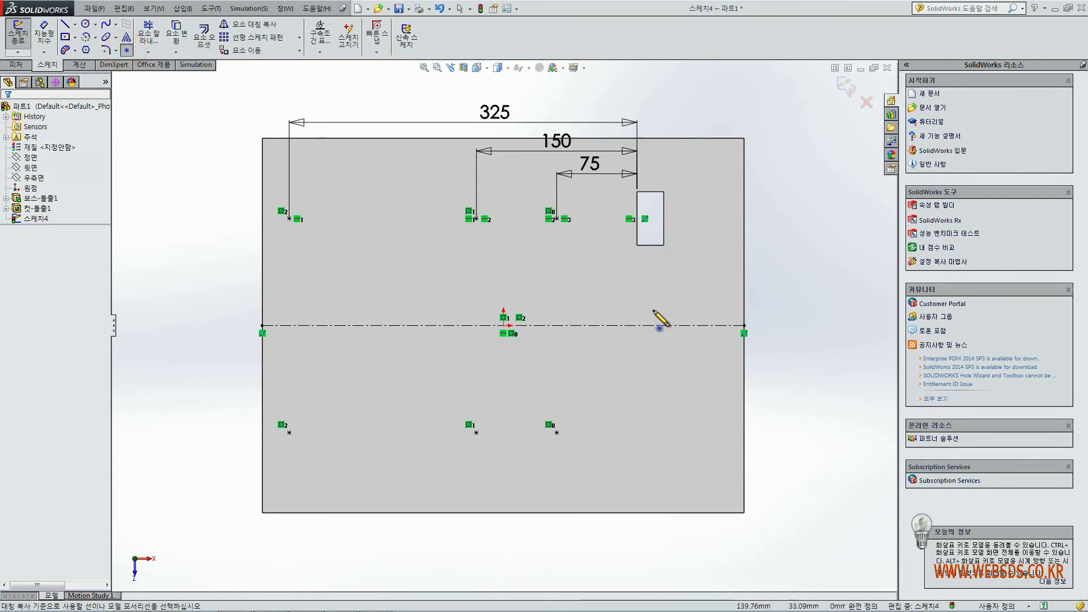
click(641, 433)
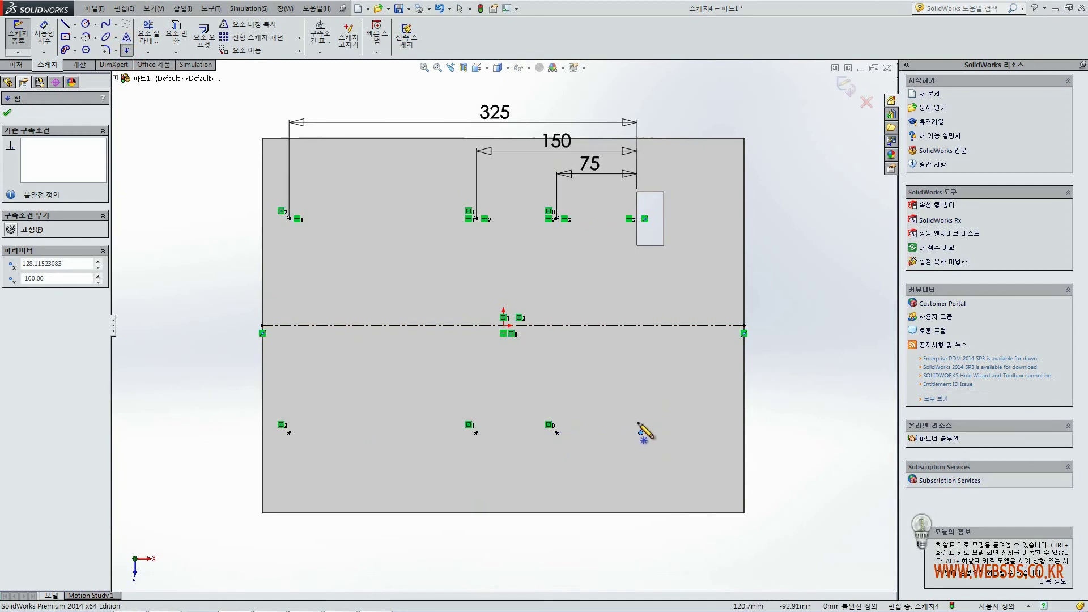
click(396, 325)
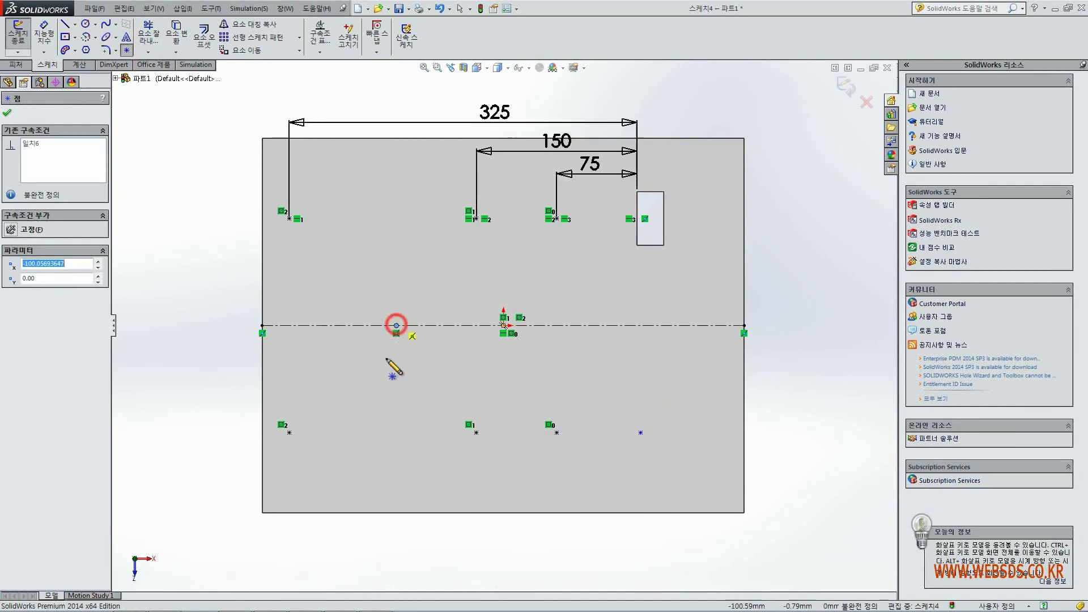
click(6, 115)
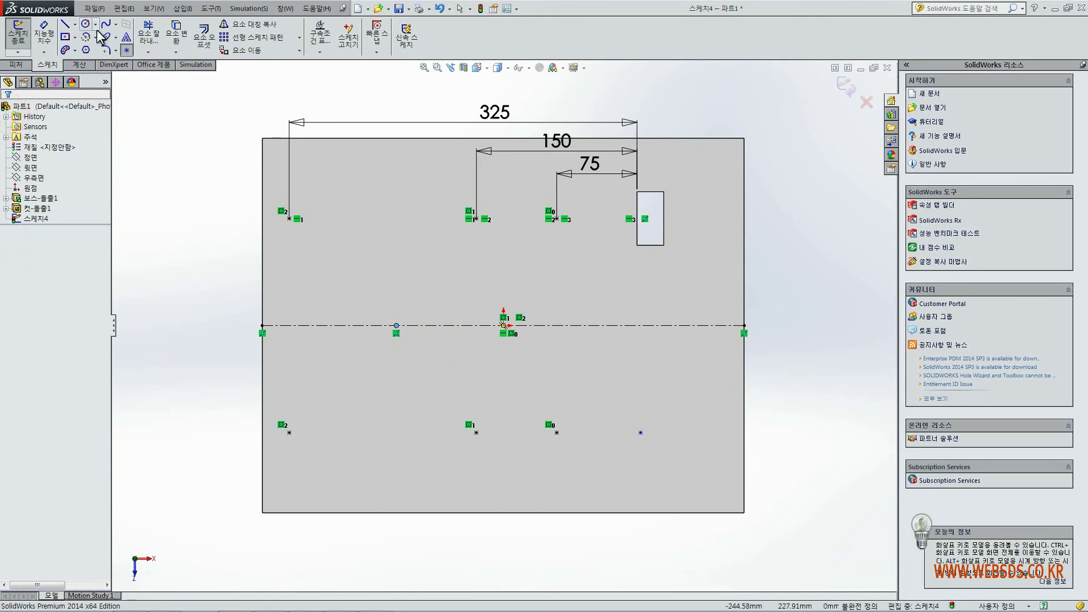
click(126, 47)
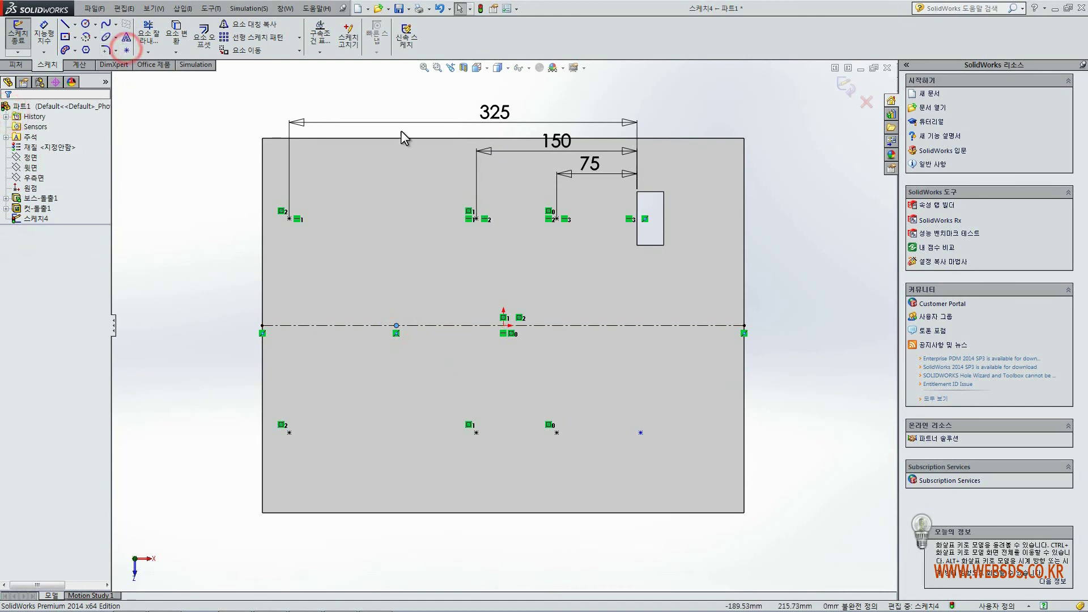
Make the new lower point vertical with the cut-out's midpoint and level with its neighbour.
right_click(647, 249)
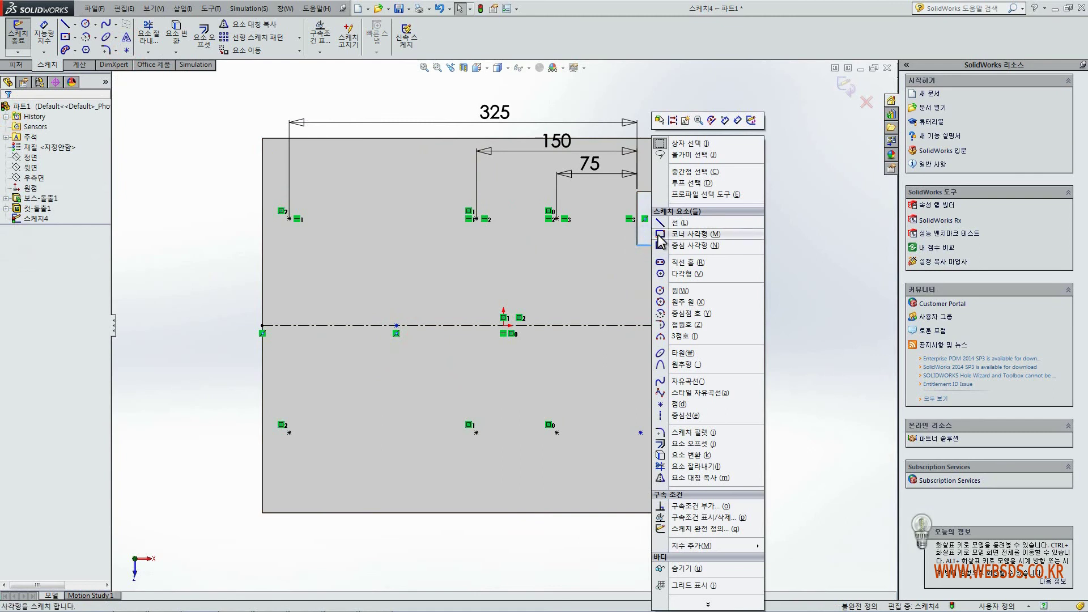
click(684, 172)
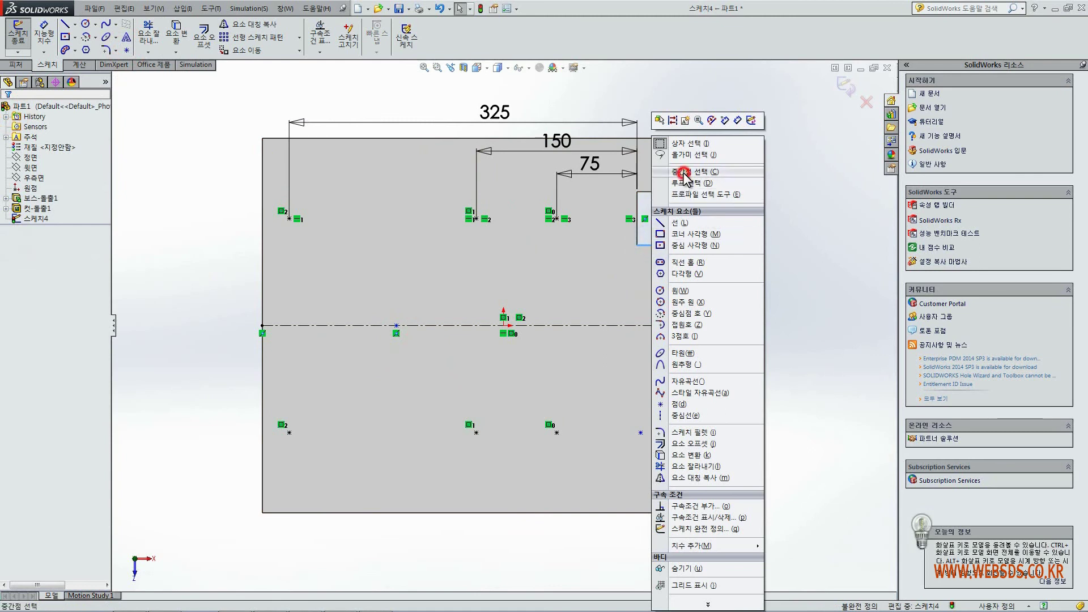
ctrl+click(641, 433)
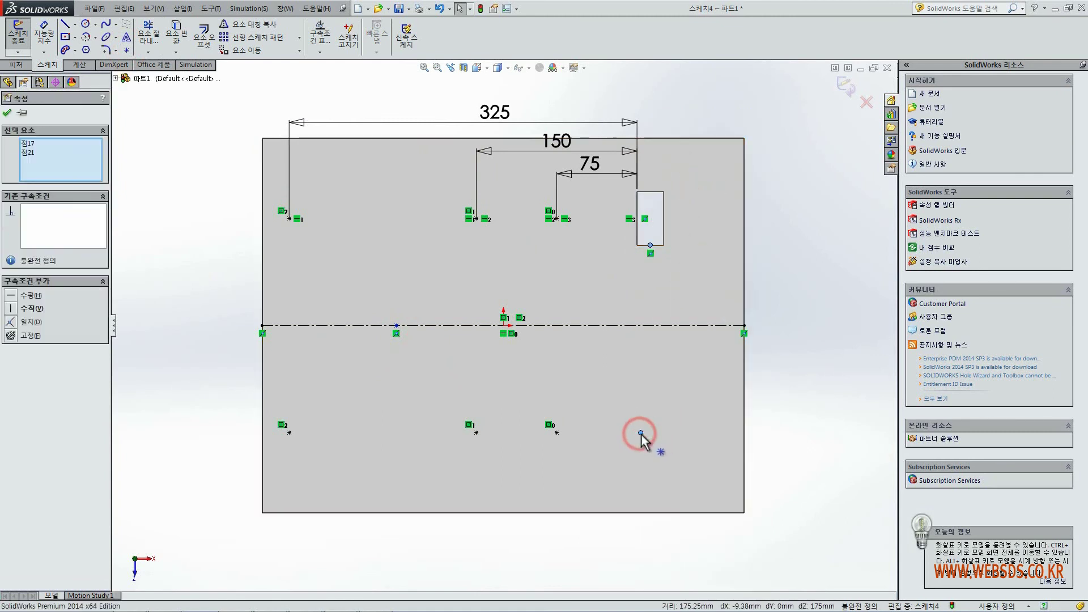
click(35, 309)
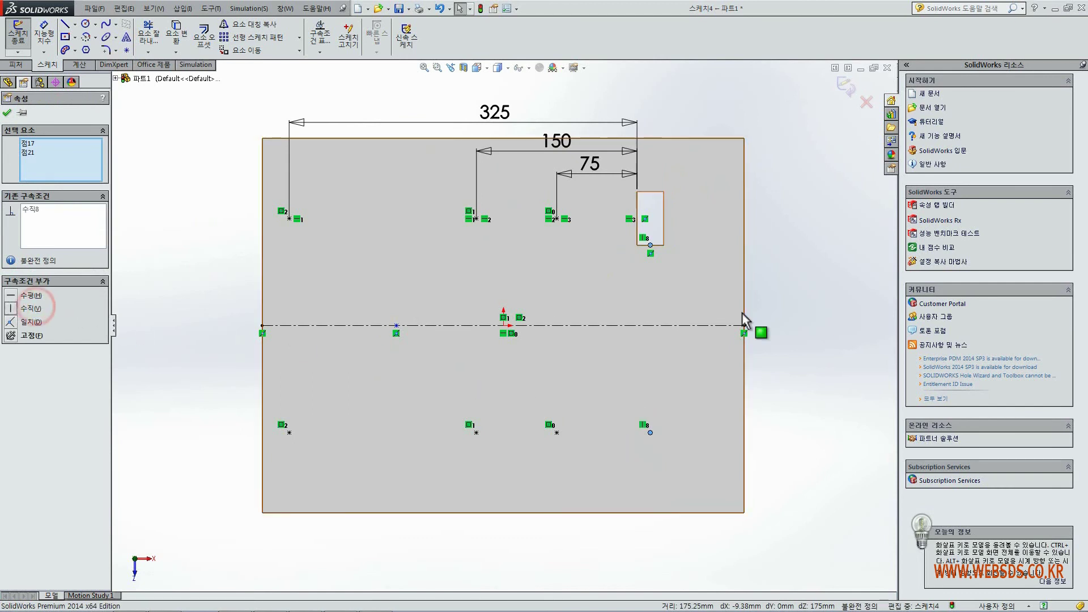
click(809, 321)
click(650, 432)
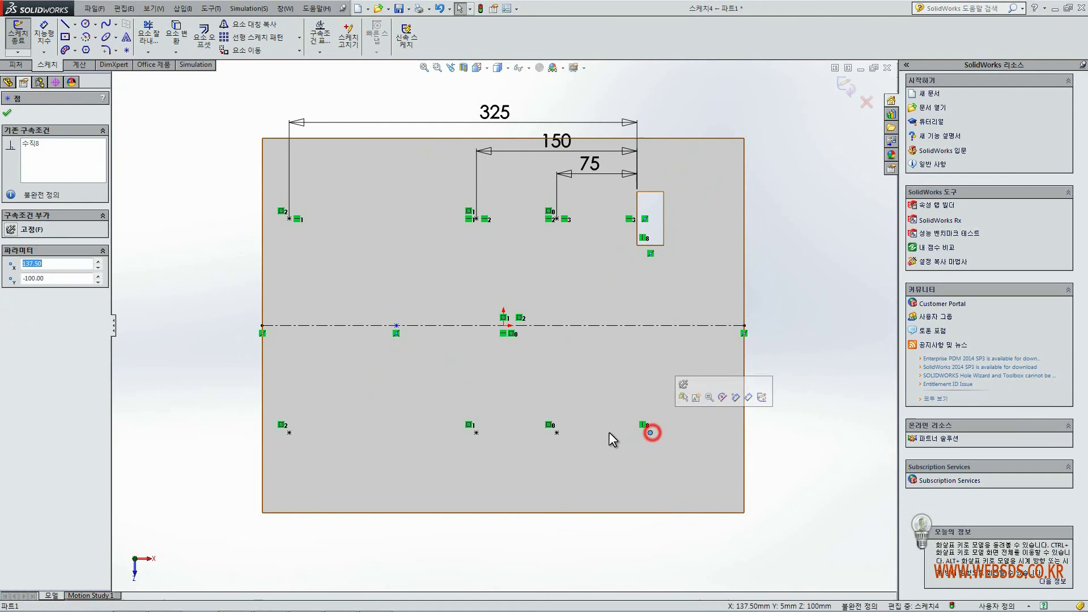
ctrl+click(557, 432)
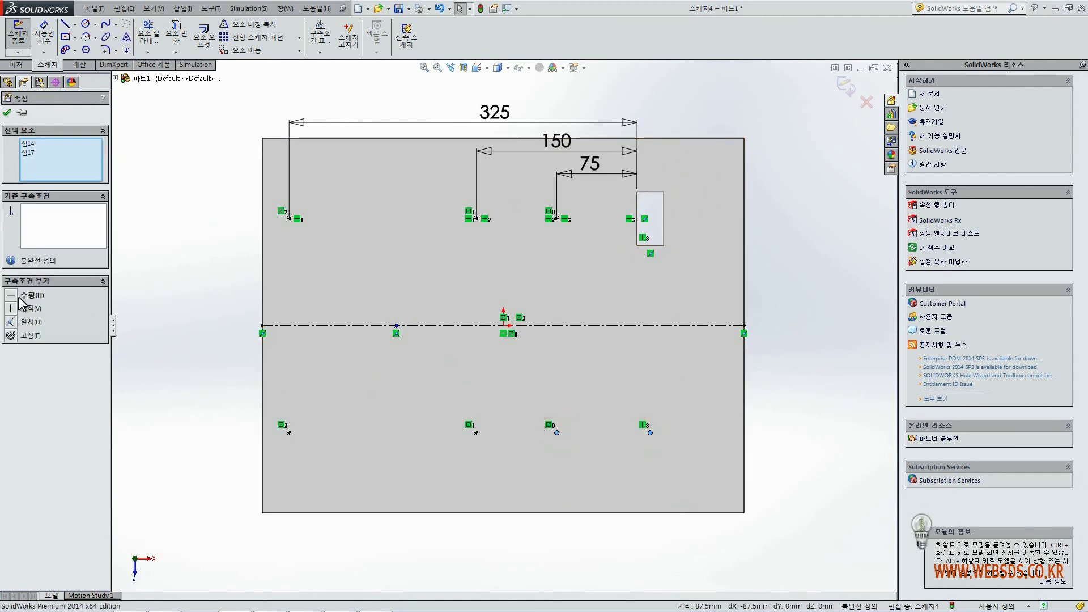
click(23, 296)
click(209, 209)
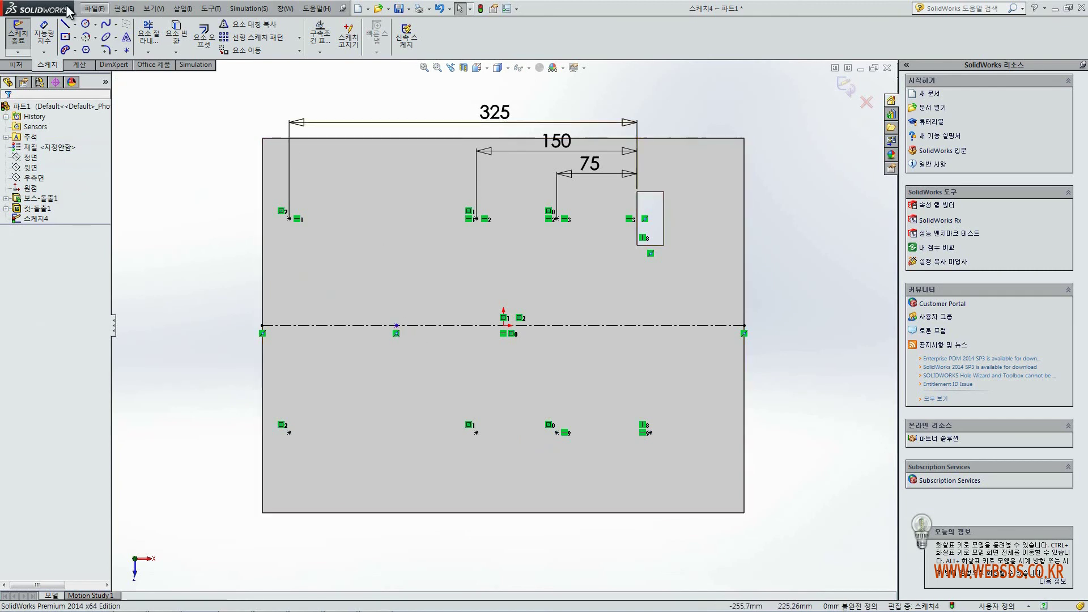
Dimension the centreline point 225 mm from the cut-out's left edge.
click(44, 34)
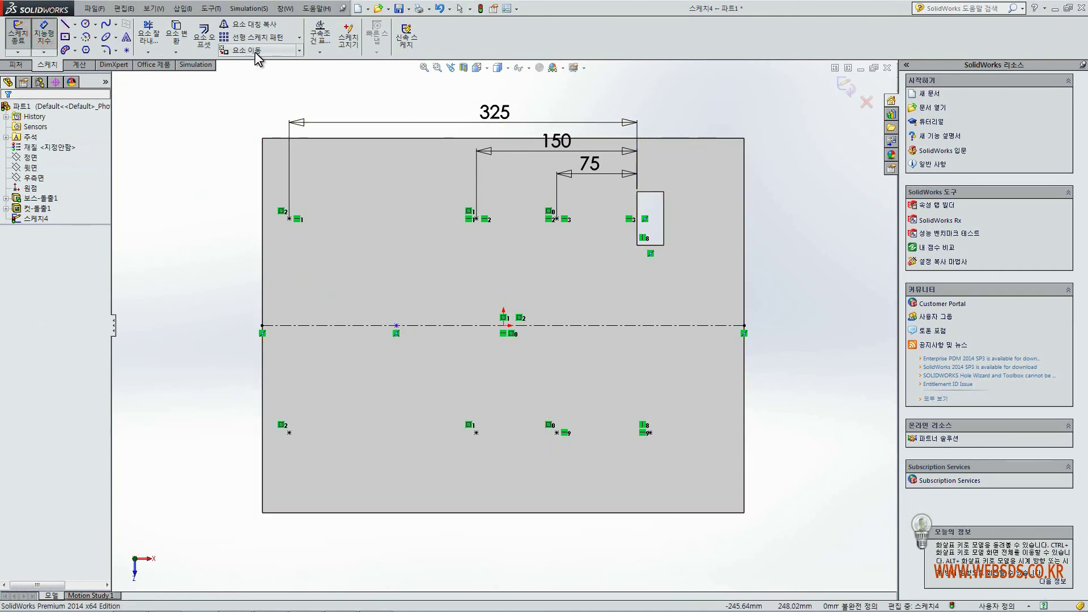
click(396, 326)
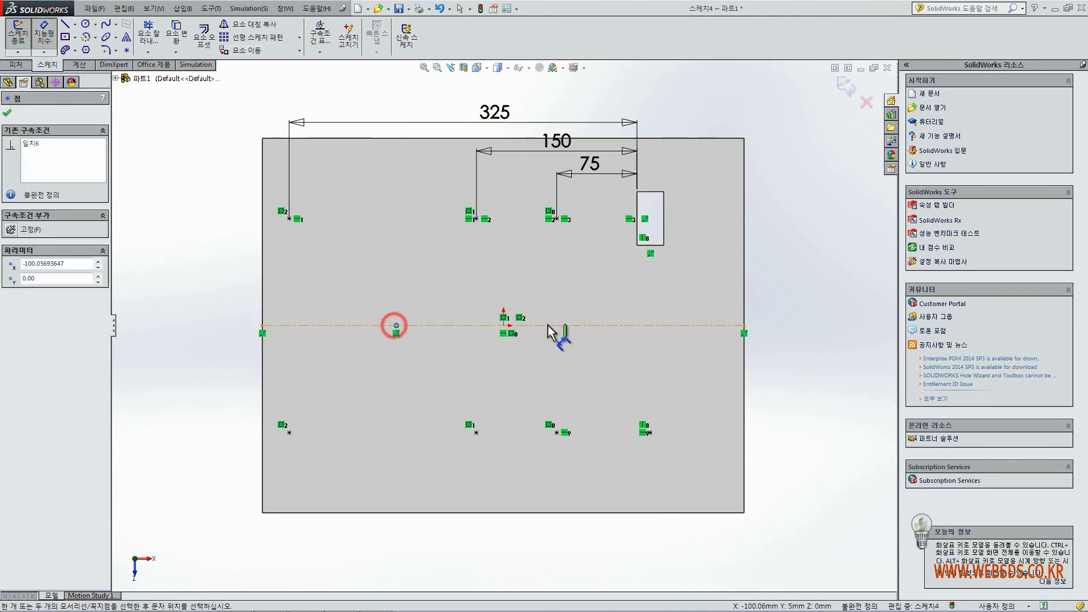
click(636, 233)
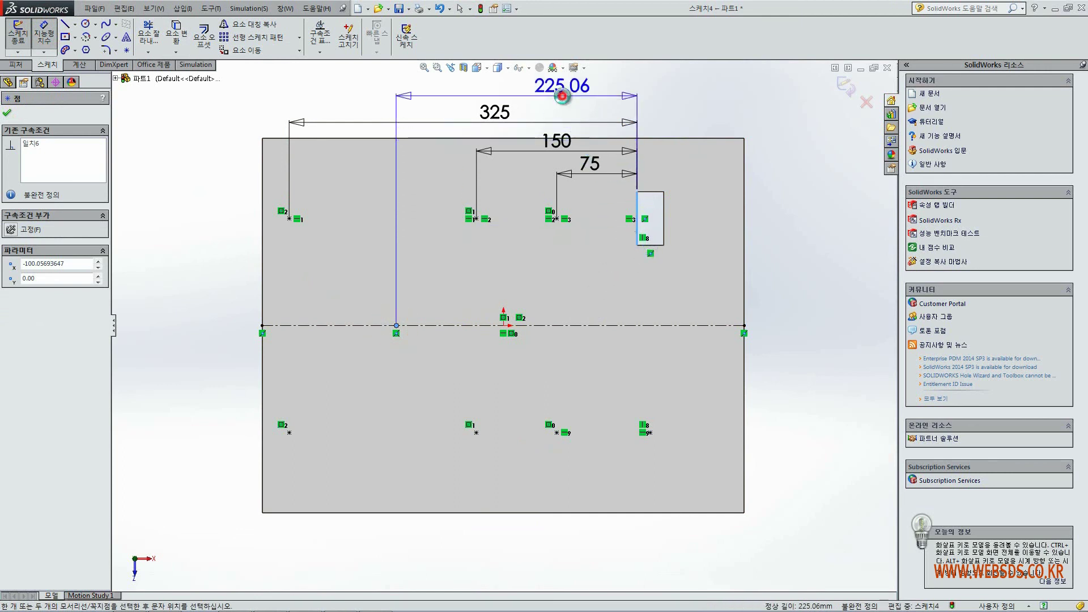
click(564, 94)
text(225)
key(Return)
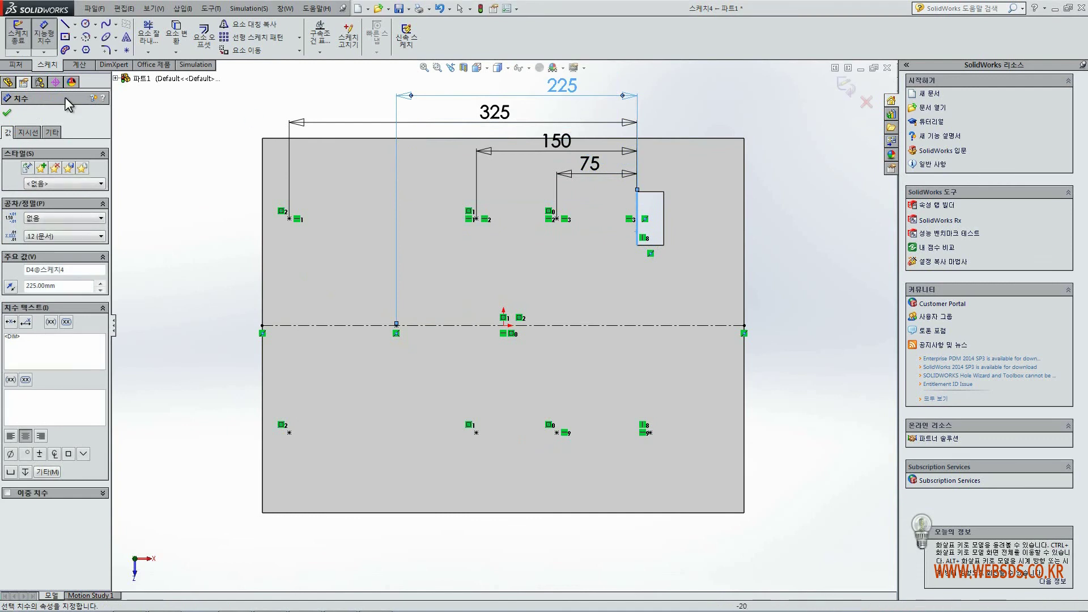
click(7, 112)
click(187, 194)
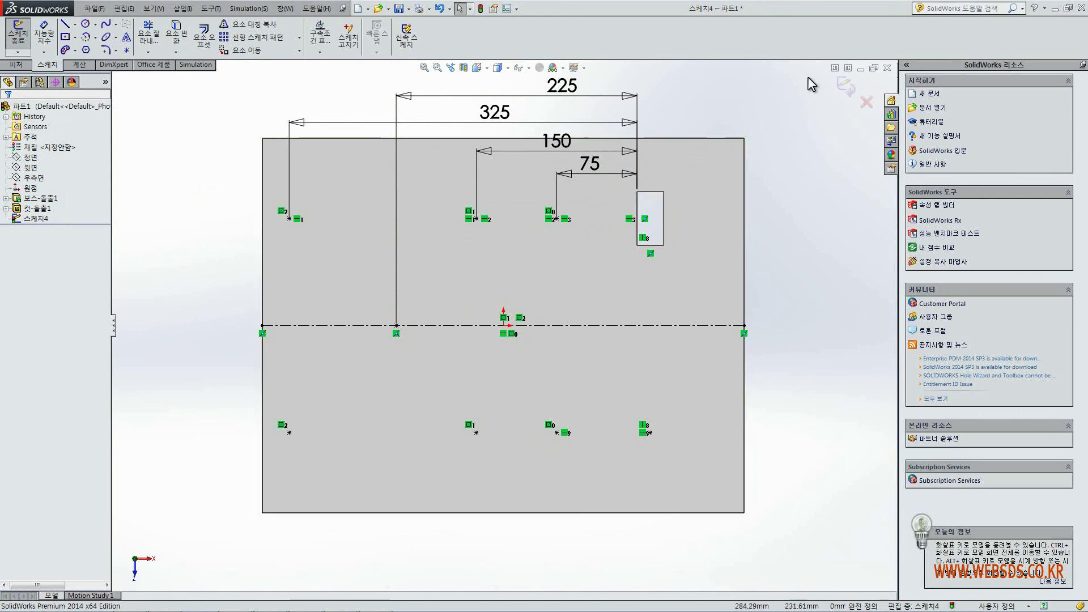
Exit Sketch4 and pattern the rectangular cut onto its points with a Sketch Driven Pattern.
click(840, 85)
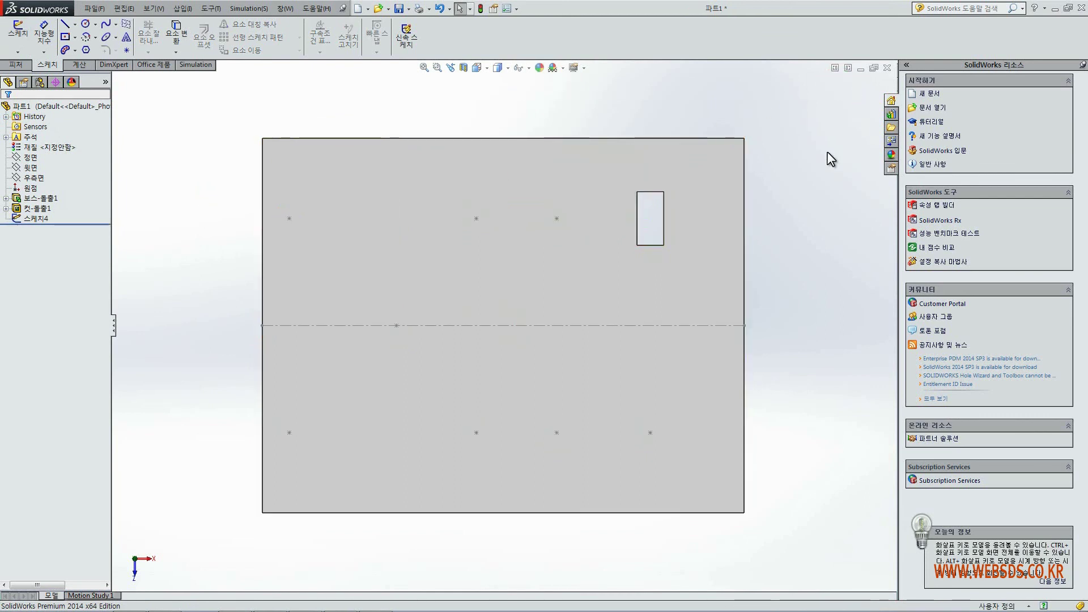
key(ctrl+7)
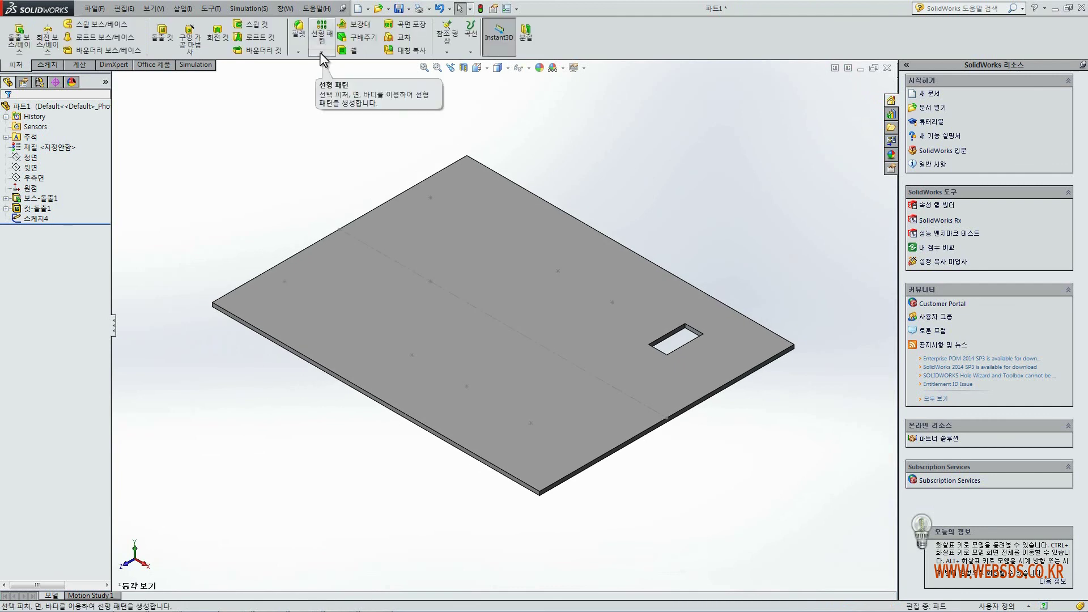
click(320, 52)
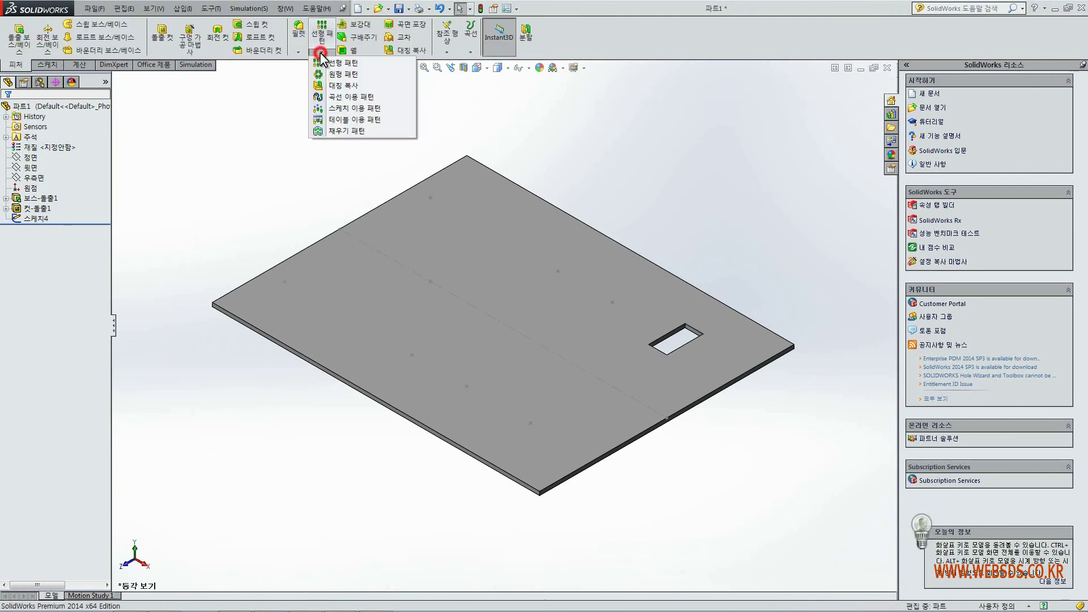
click(355, 109)
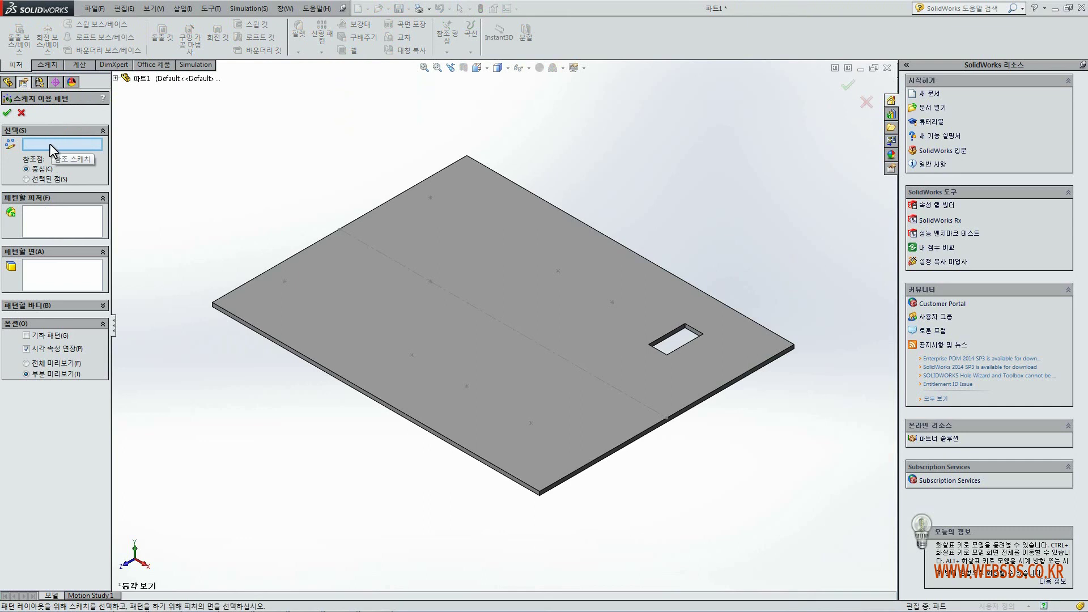
click(283, 282)
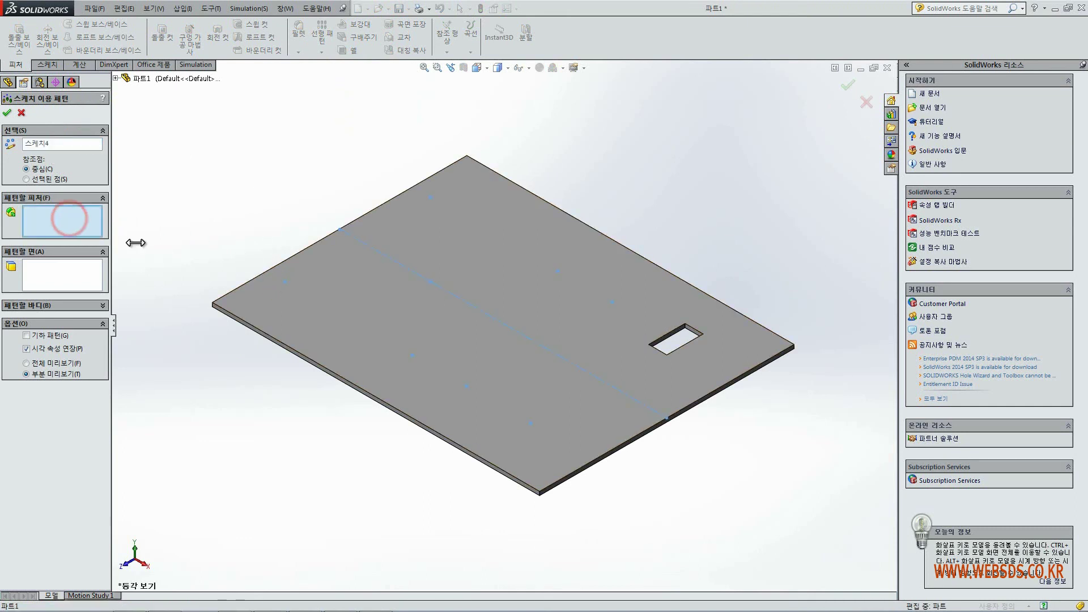
scroll(682, 349, down, 2)
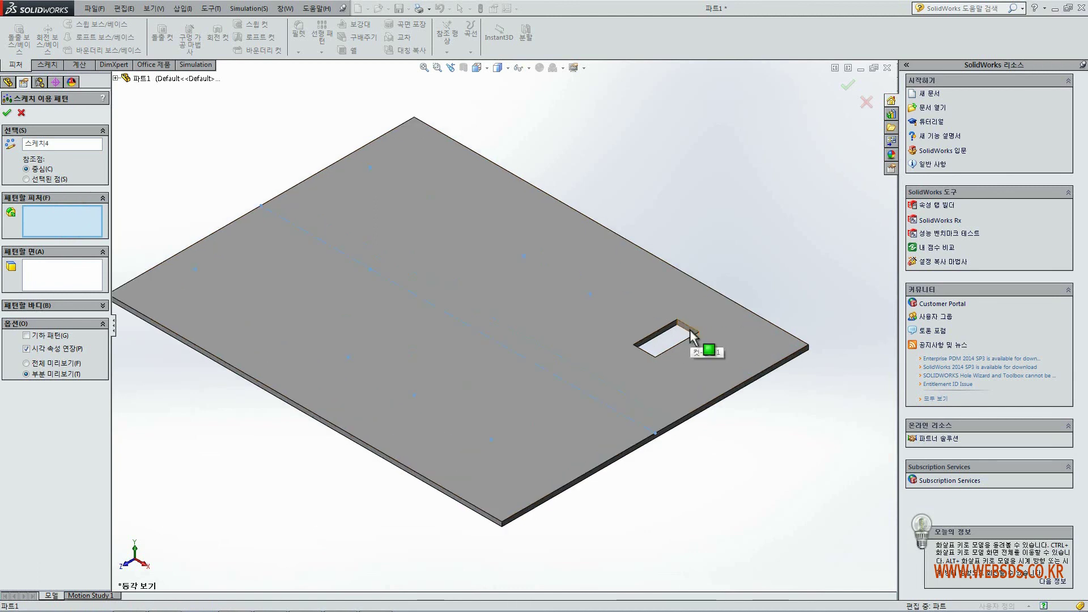
click(690, 339)
scroll(493, 326, up, 1)
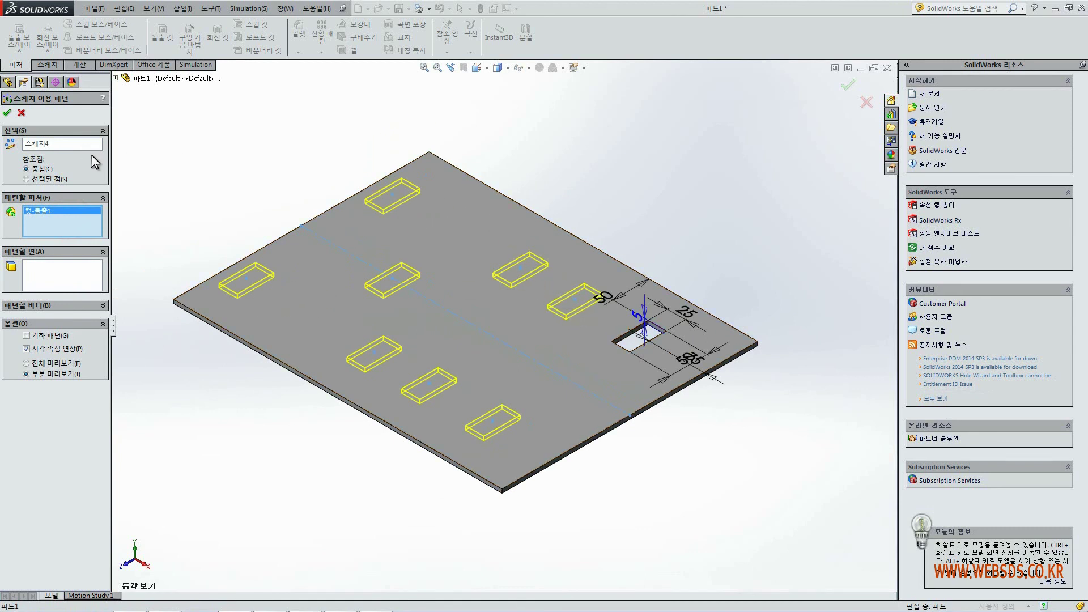
click(7, 113)
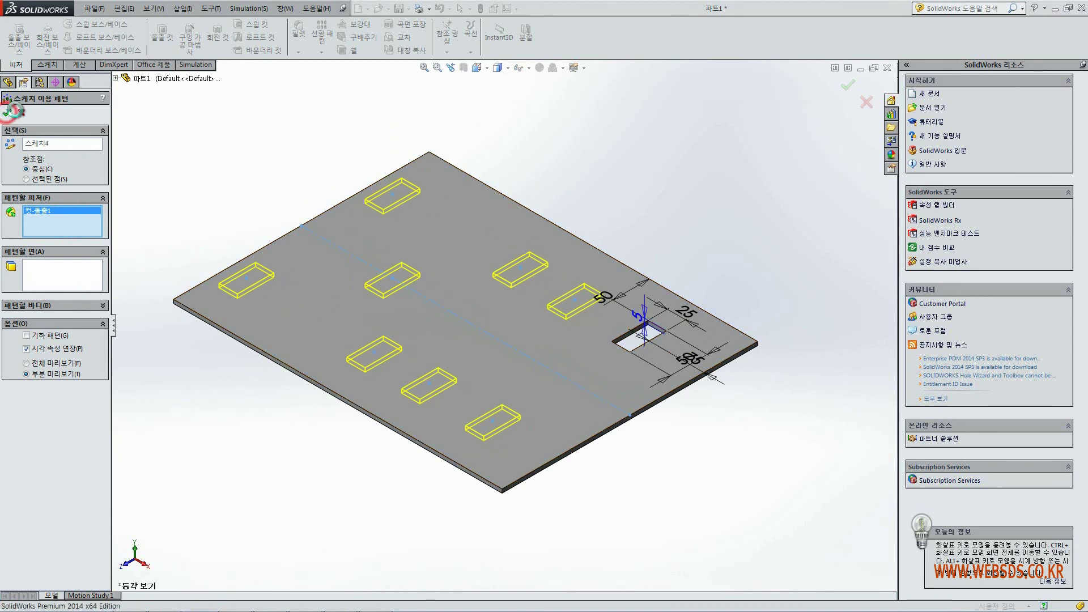
click(641, 133)
key(ctrl+Right)
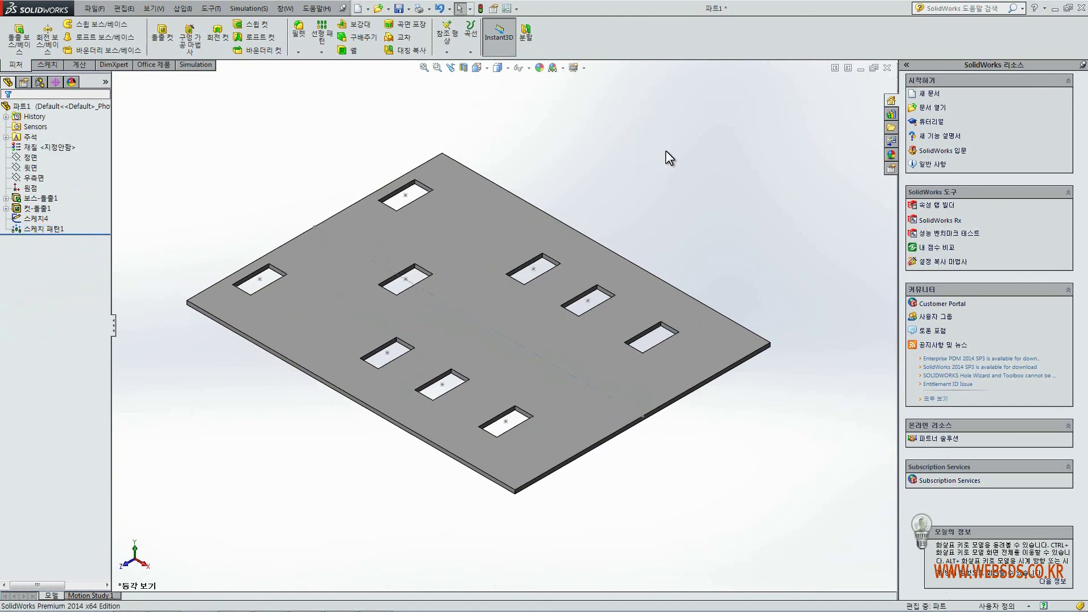
key(ctrl+Right)
key(ctrl+Right)
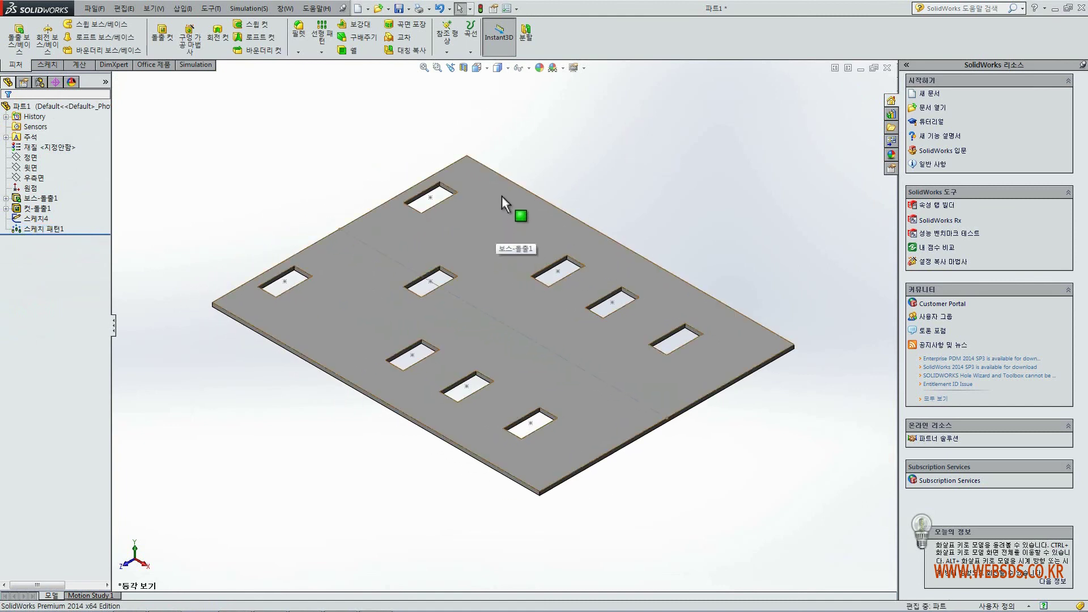